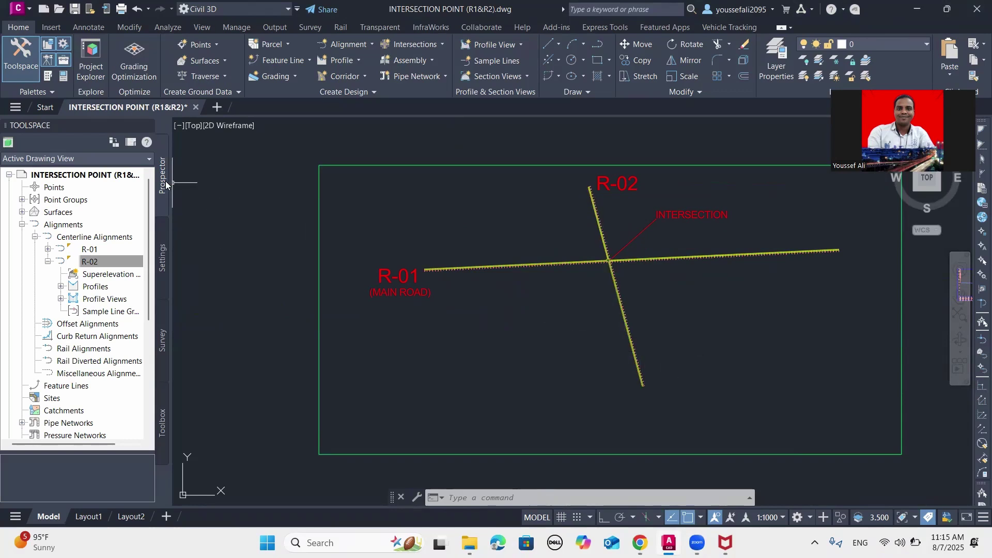
# Select the R-01 centerline alignment in the drawing from the alignments tree and clear the selection.
pyautogui.click(64, 224)
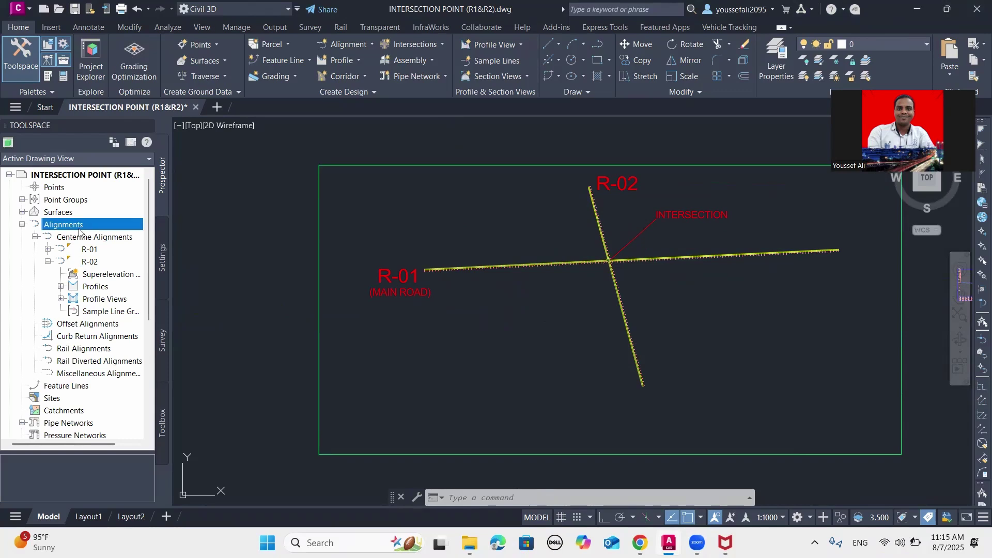
pyautogui.click(85, 237)
pyautogui.click(89, 249)
pyautogui.rightClick(92, 249)
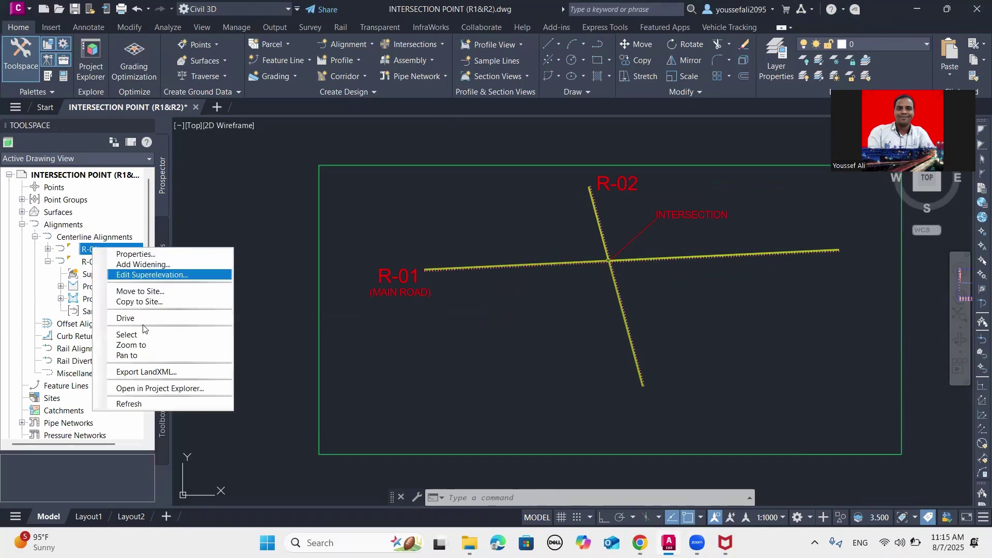
pyautogui.click(146, 334)
pyautogui.press('Delete')
pyautogui.press('Escape')
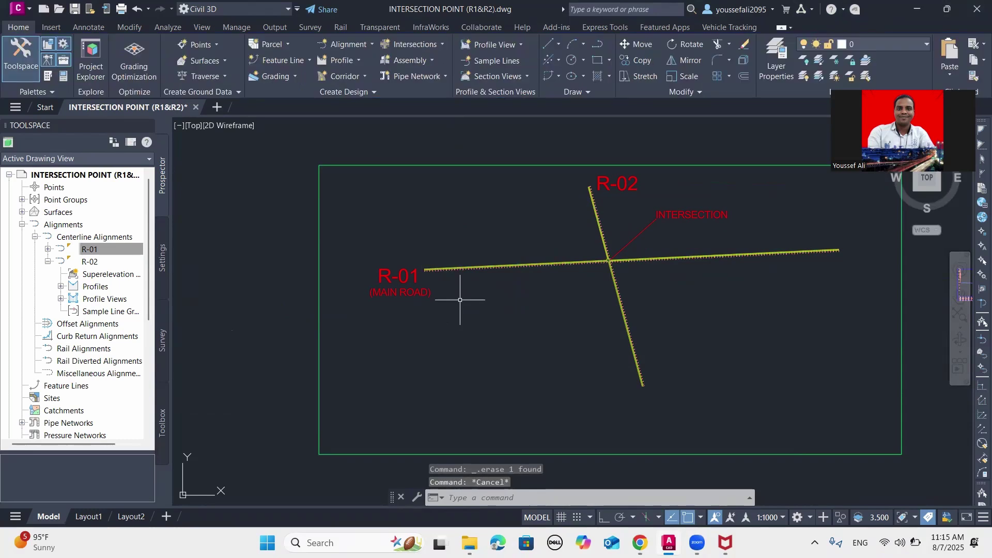
# Select the R-02 centerline alignment in the drawing from the alignments tree and clear the selection.
pyautogui.rightClick(89, 261)
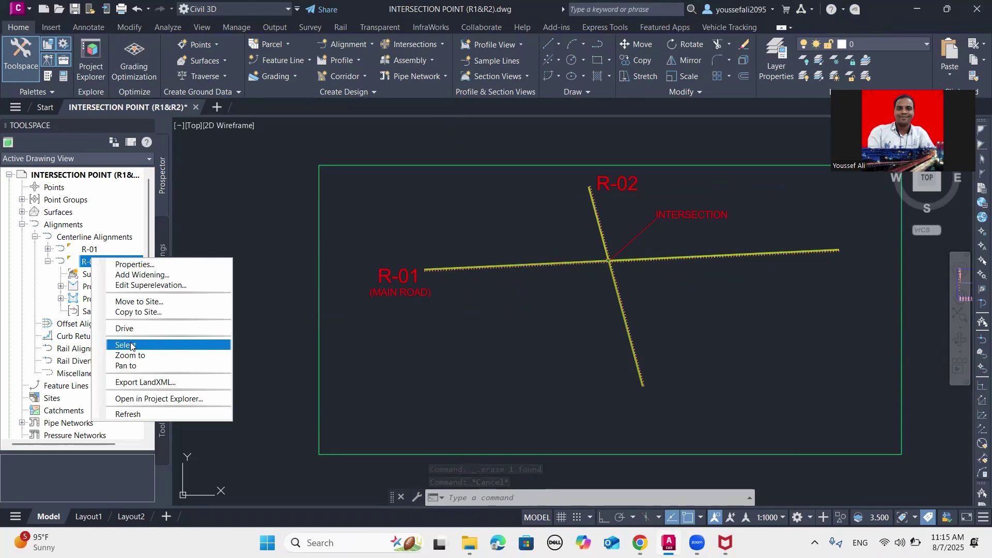
pyautogui.click(132, 346)
pyautogui.press('Escape')
pyautogui.press('Escape')
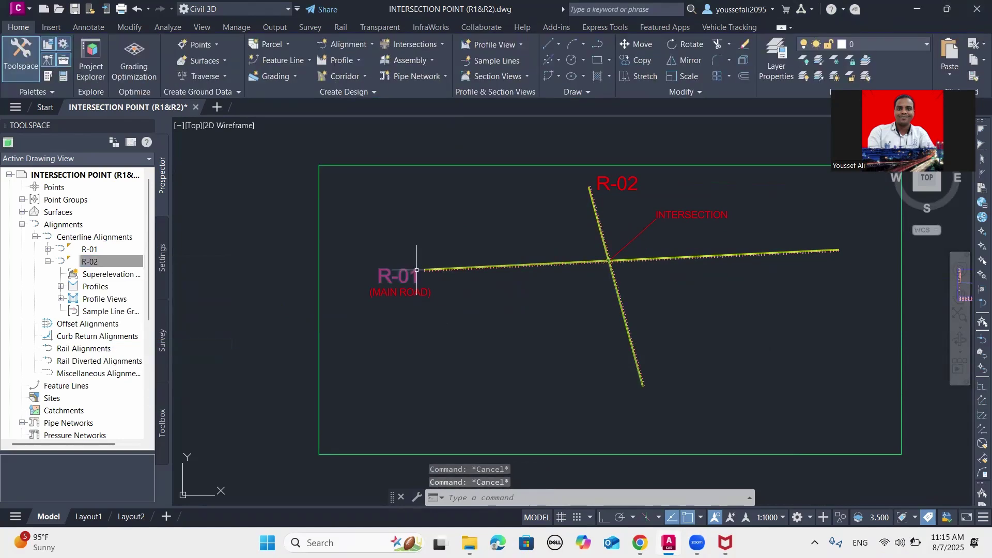
# Examine where the R-01 and R-02 centerlines cross, including the curb returns and the nearby station labels.
pyautogui.scroll(8, 599, 217)
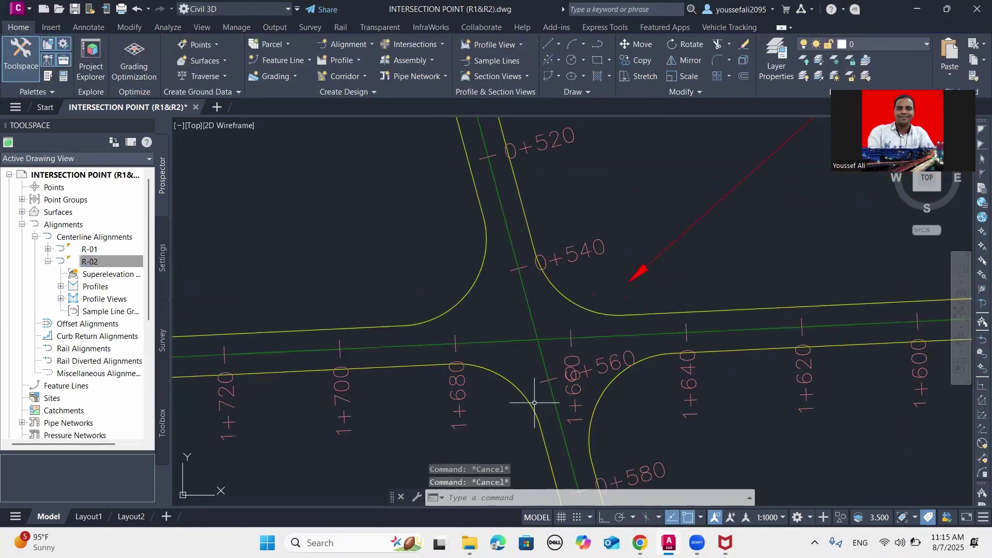
pyautogui.scroll(-3, 531, 367)
pyautogui.scroll(3, 533, 351)
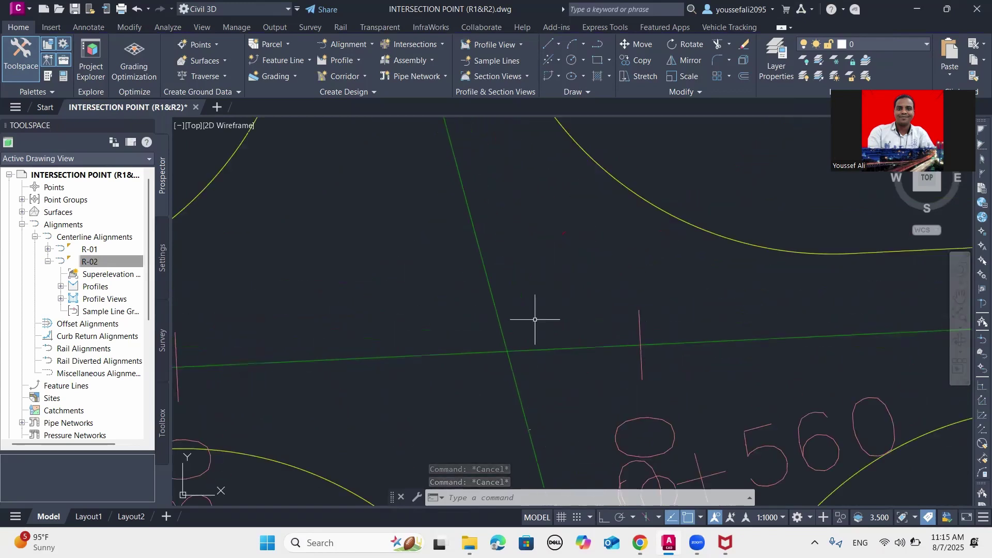
pyautogui.scroll(-4, 527, 287)
pyautogui.scroll(4, 514, 287)
pyautogui.scroll(-2, 528, 287)
pyautogui.scroll(5, 528, 287)
pyautogui.scroll(-2, 523, 284)
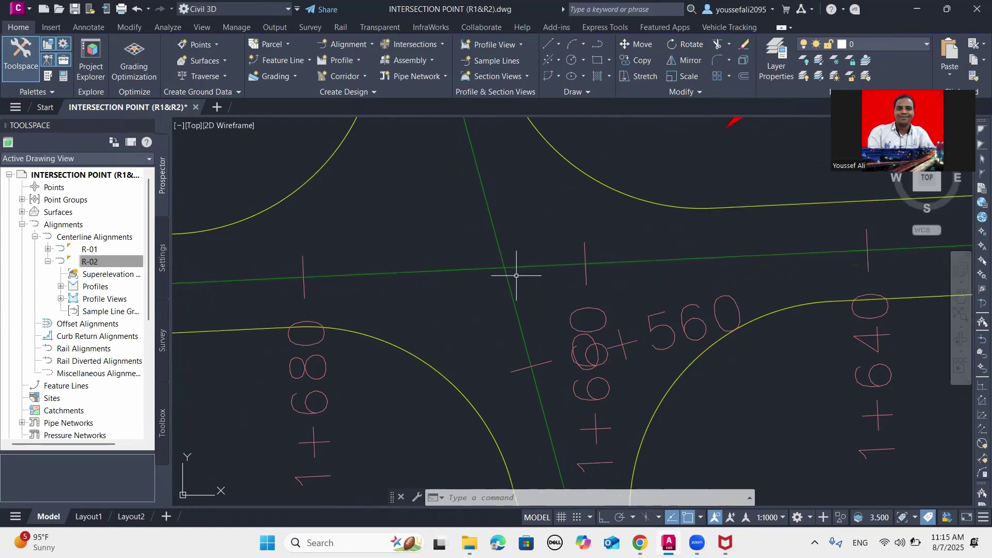
pyautogui.scroll(-5, 495, 273)
pyautogui.scroll(3, 486, 279)
pyautogui.scroll(1, 476, 285)
pyautogui.scroll(5, 476, 286)
pyautogui.scroll(-1, 476, 285)
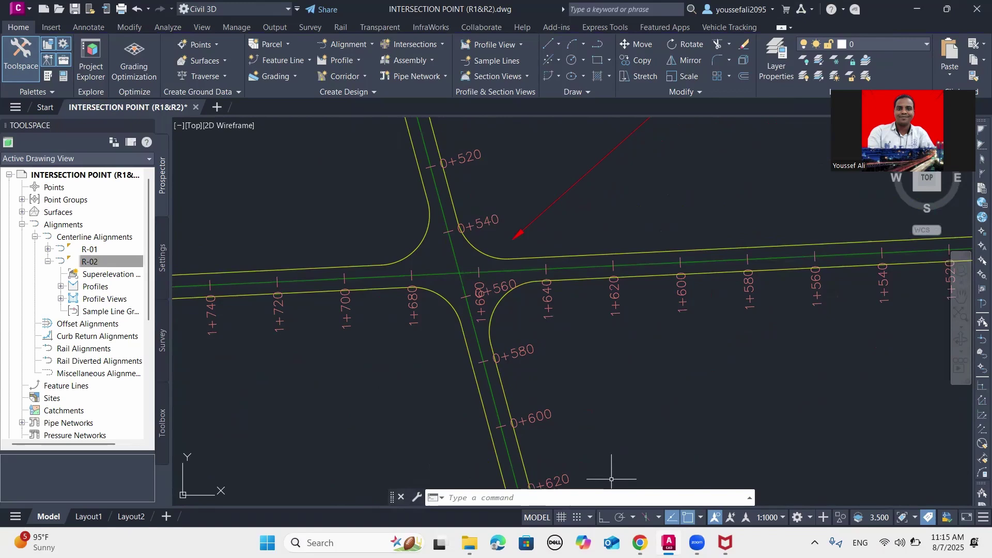
pyautogui.scroll(5, 479, 288)
pyautogui.scroll(-4, 485, 283)
pyautogui.scroll(4, 575, 284)
pyautogui.scroll(-3, 575, 285)
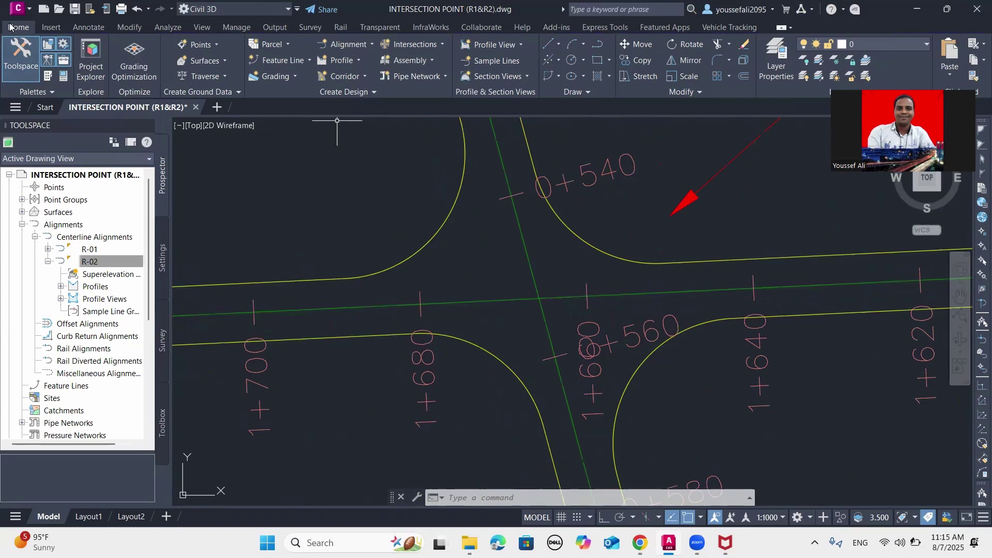
# Open the point creation tools and check the Points Creation settings for prompts, default elevation and default description.
pyautogui.click(204, 51)
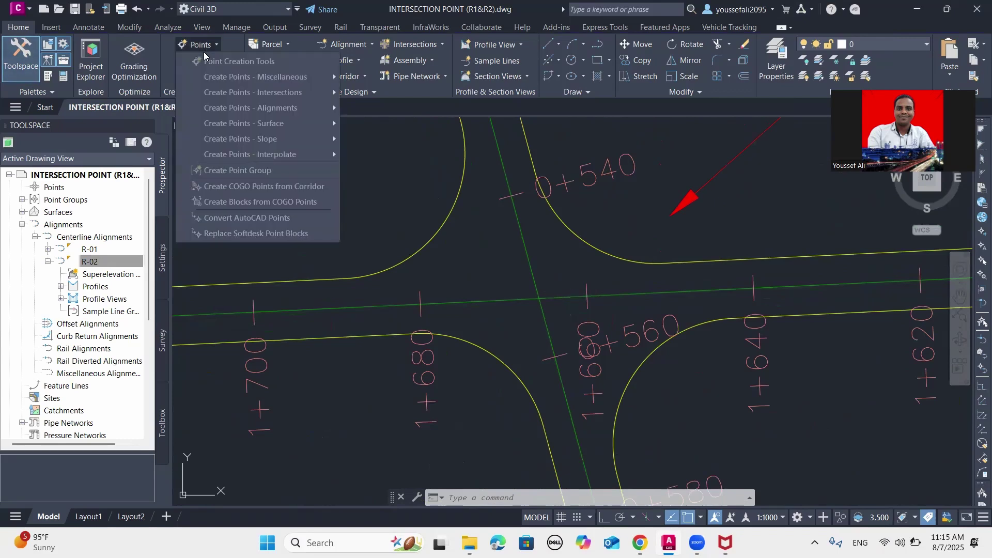
pyautogui.click(227, 62)
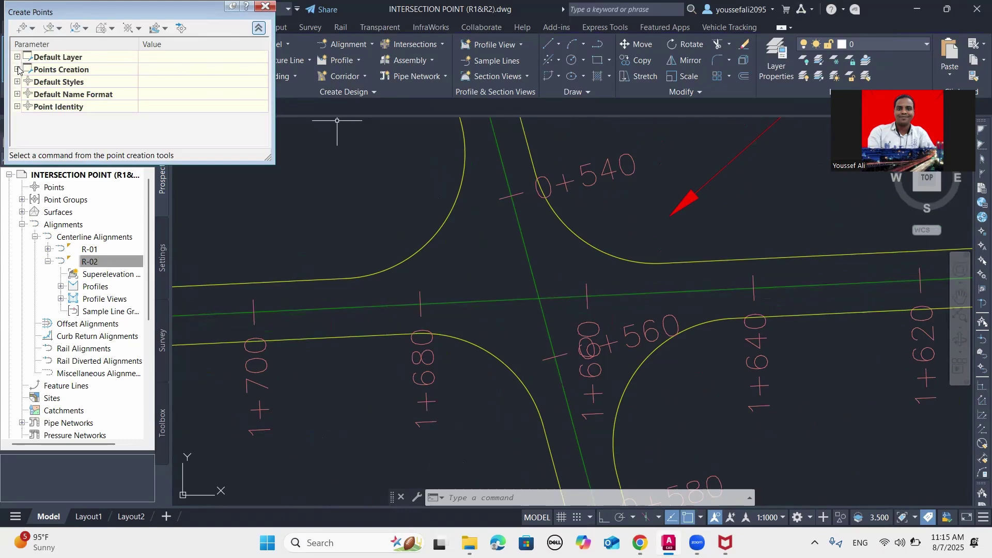
pyautogui.click(17, 70)
pyautogui.scroll(-1, 78, 100)
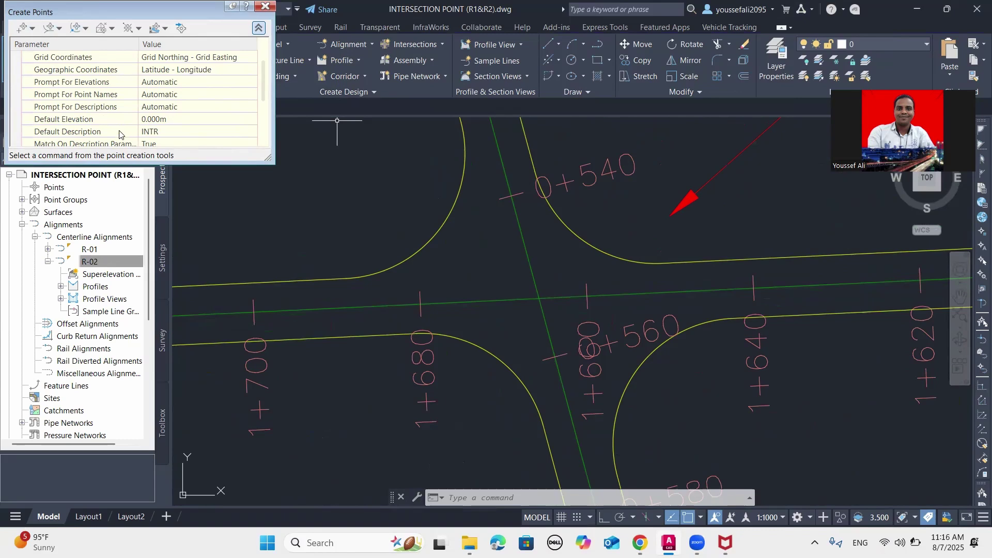
pyautogui.click(158, 84)
pyautogui.click(159, 88)
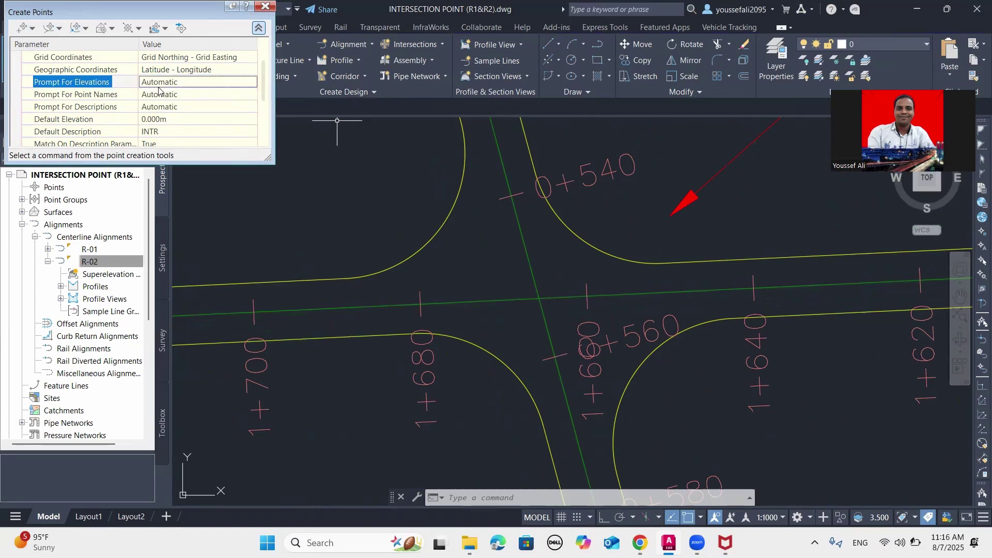
pyautogui.click(156, 120)
pyautogui.scroll(-1, 203, 120)
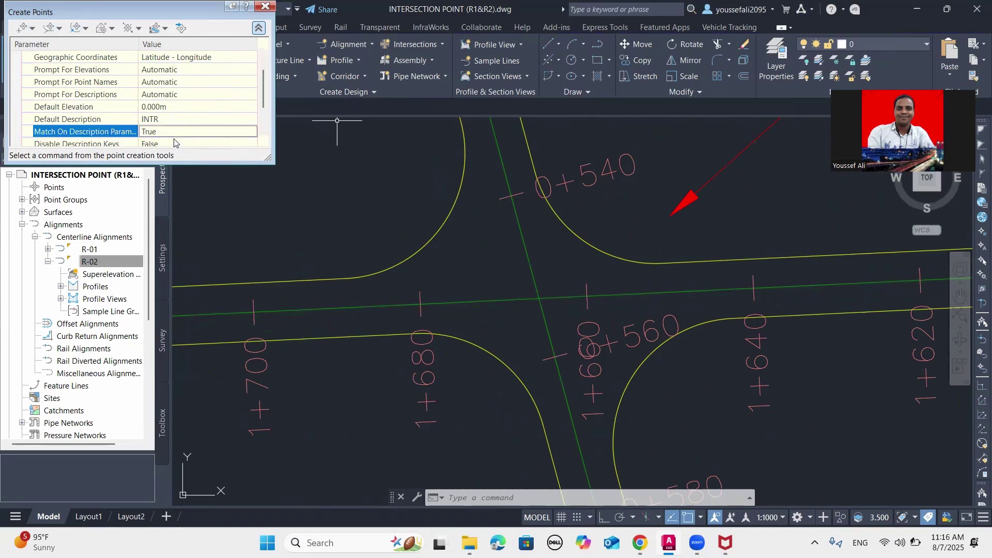
pyautogui.click(124, 119)
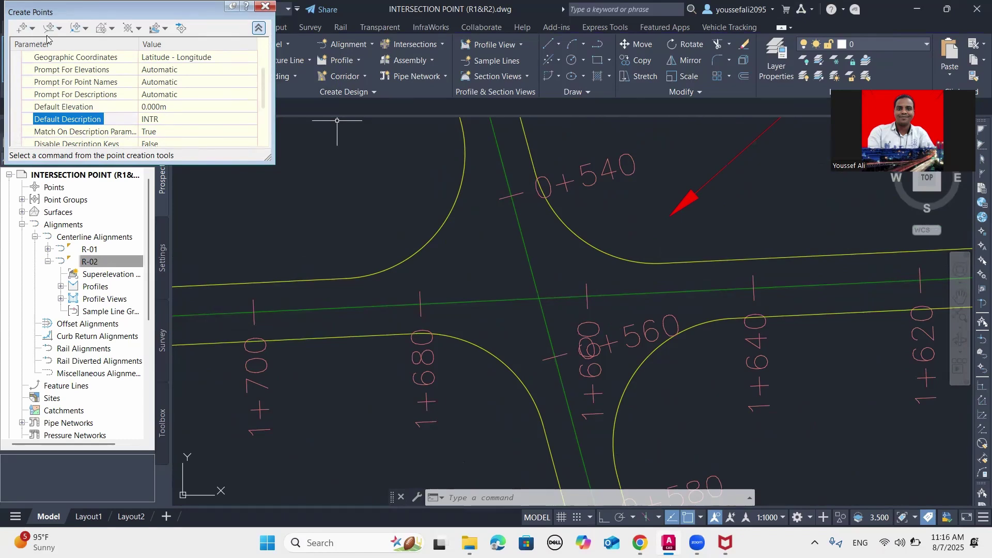
# Create a manual COGO point at the intersection of the R-01 and R-02 centerlines and close the point tools.
pyautogui.click(33, 28)
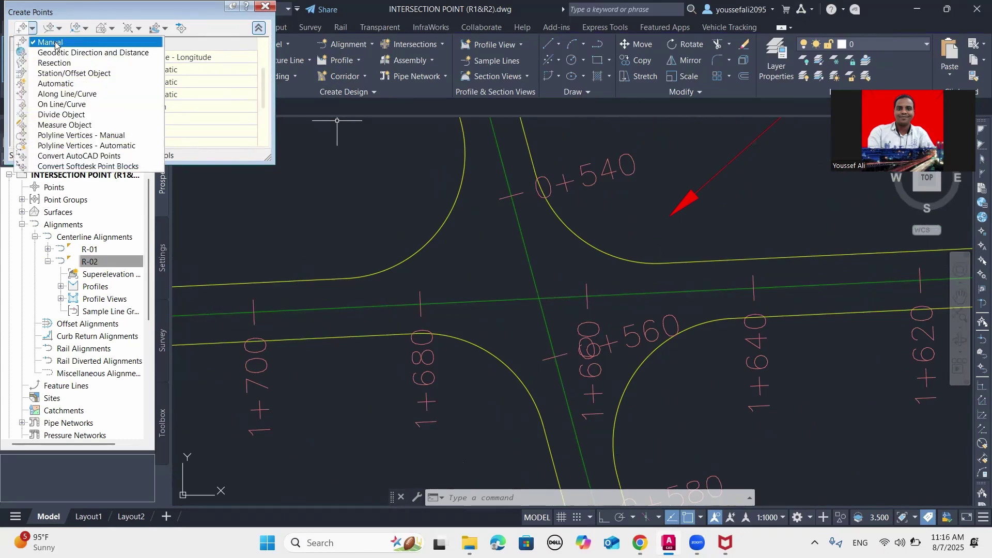
pyautogui.click(56, 43)
pyautogui.scroll(5, 549, 293)
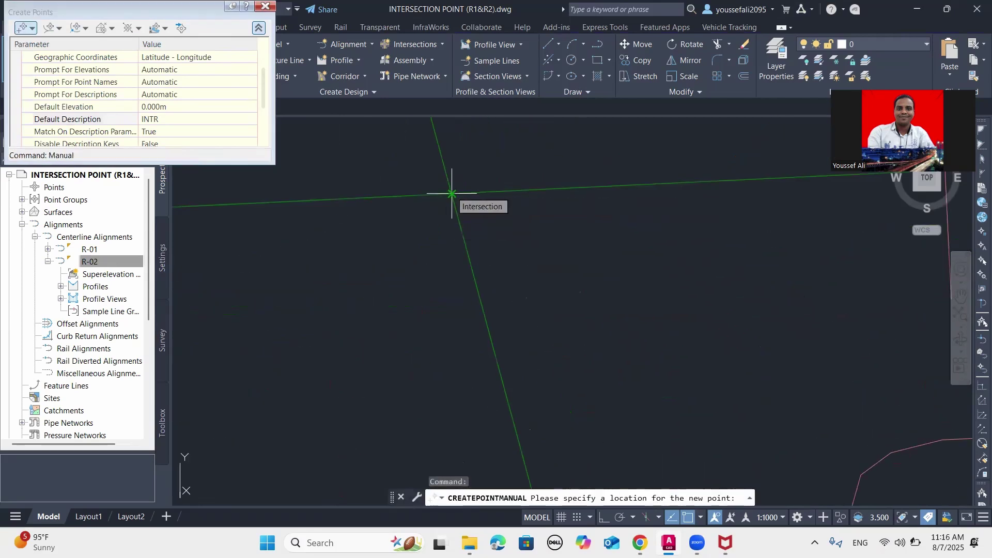
pyautogui.scroll(-2, 469, 212)
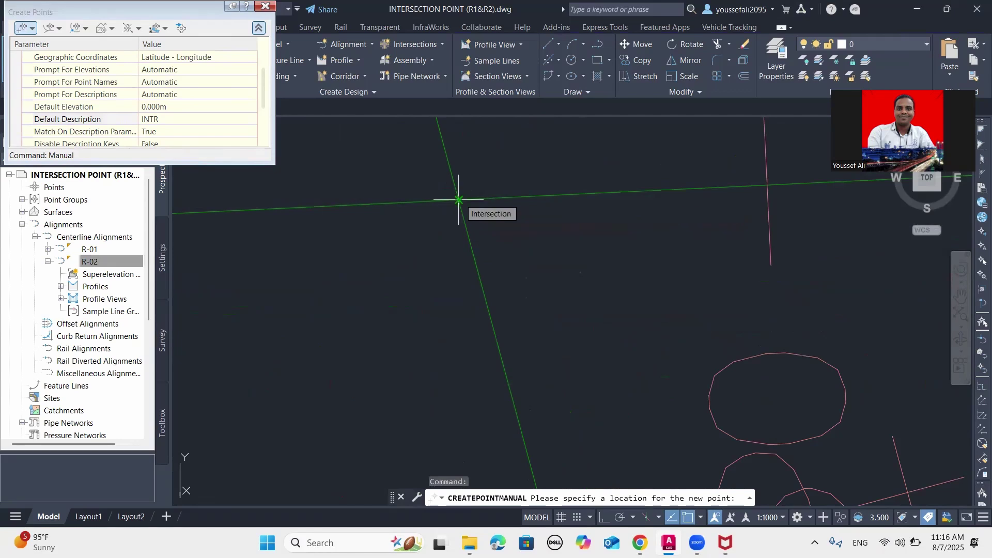
pyautogui.click(459, 199)
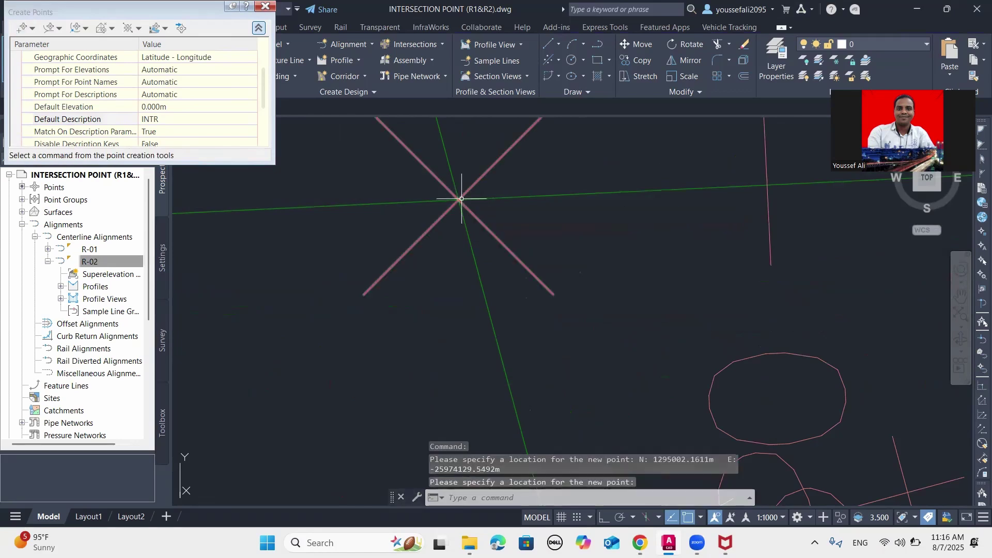
pyautogui.click(264, 6)
# Examine the point marker at the intersection and the R-01 and R-02 alignments in plan.
pyautogui.scroll(-8, 416, 215)
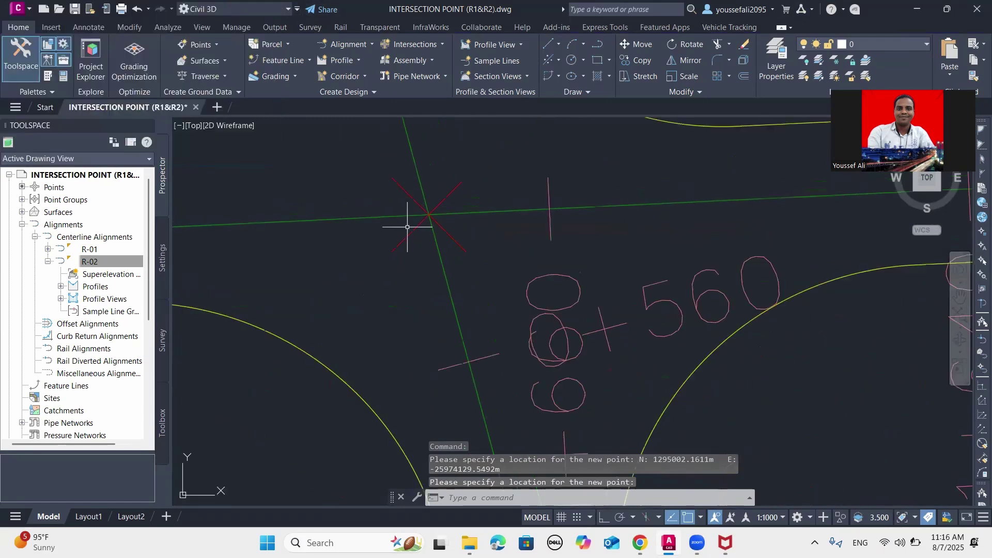
pyautogui.scroll(6, 428, 287)
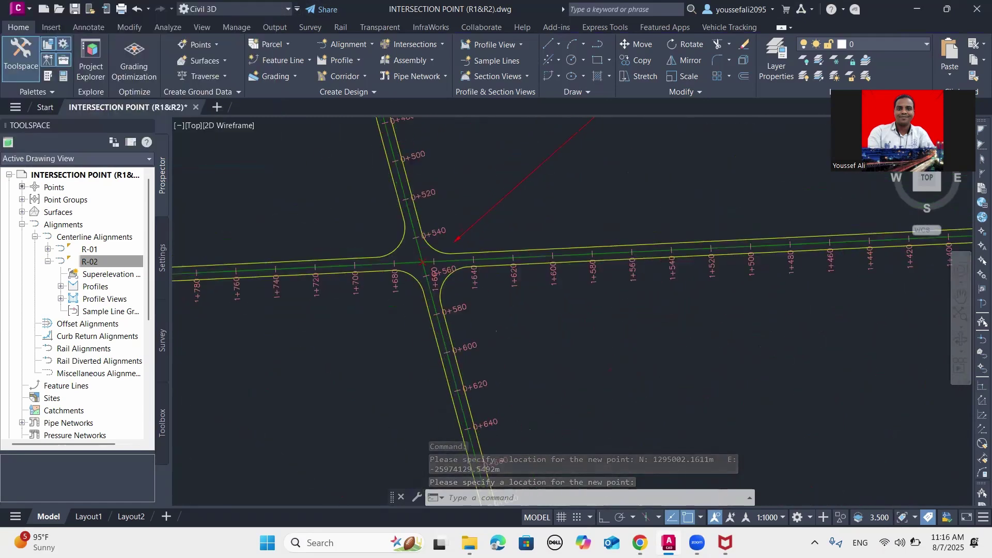
pyautogui.scroll(-4, 536, 279)
pyautogui.scroll(-5, 525, 287)
pyautogui.scroll(6, 395, 297)
pyautogui.scroll(-5, 332, 336)
pyautogui.scroll(5, 405, 354)
pyautogui.scroll(-5, 439, 260)
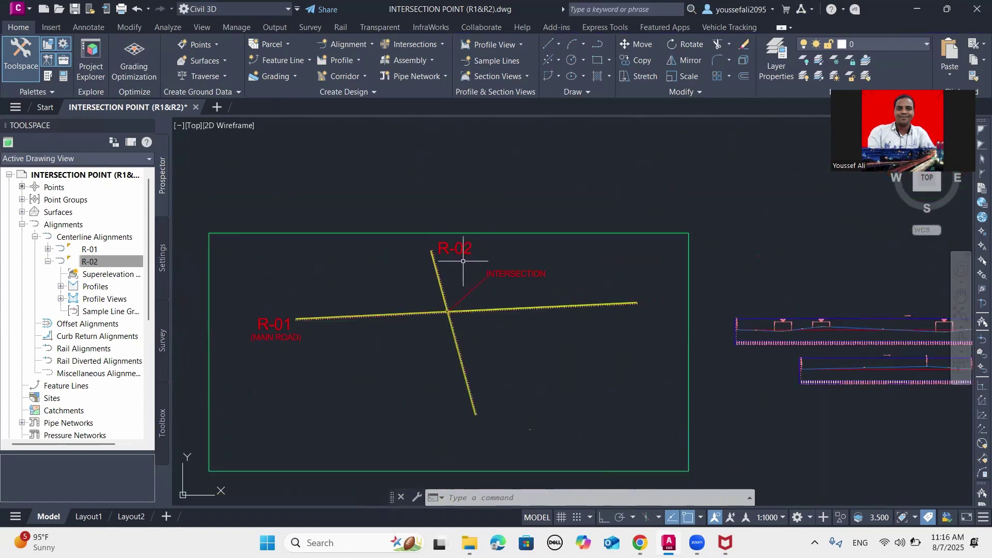
pyautogui.scroll(5, 463, 260)
pyautogui.scroll(-5, 469, 259)
pyautogui.scroll(3, 323, 299)
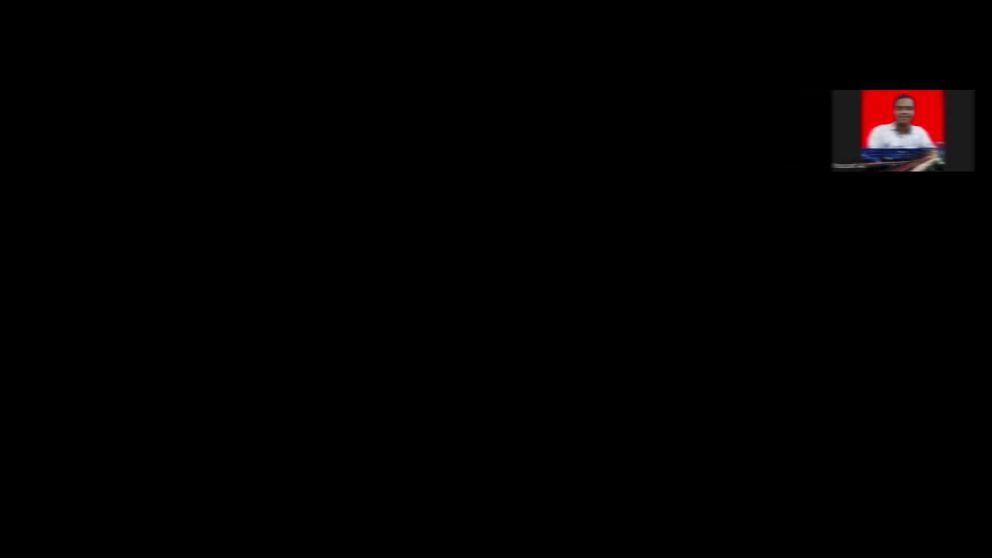
pyautogui.scroll(-1, 330, 387)
pyautogui.scroll(4, 330, 387)
pyautogui.scroll(-4, 310, 387)
pyautogui.scroll(4, 372, 336)
pyautogui.scroll(-2, 343, 317)
pyautogui.scroll(-2, 304, 370)
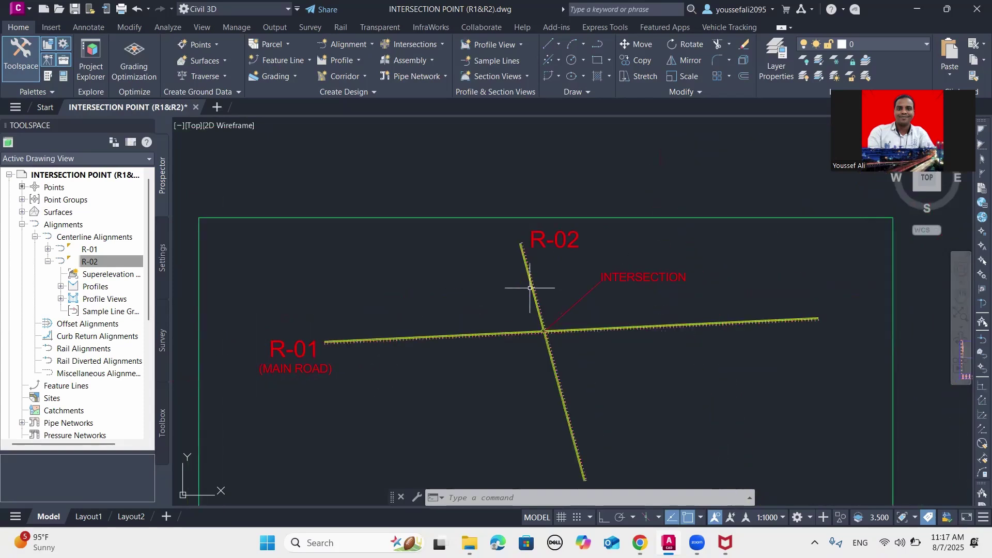
pyautogui.scroll(3, 556, 289)
pyautogui.scroll(-5, 550, 270)
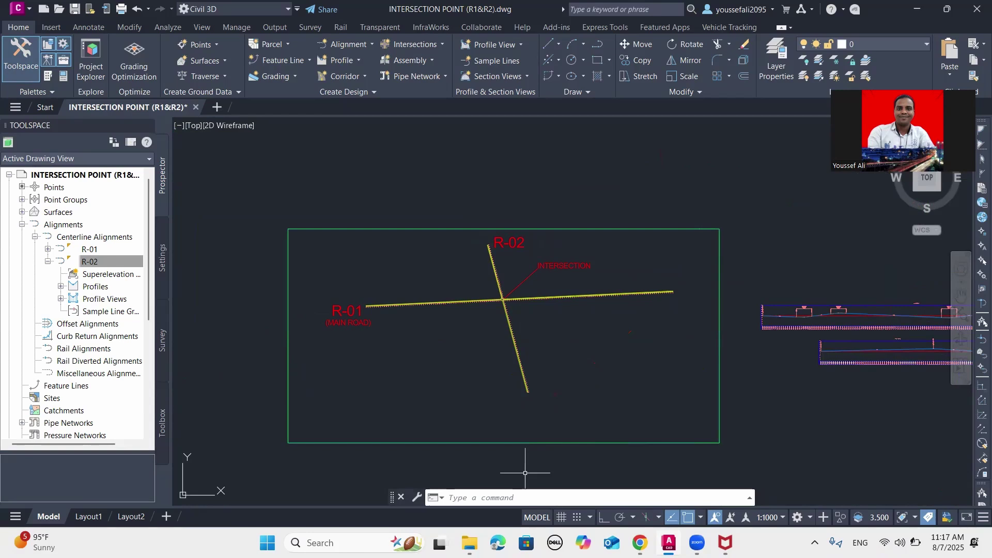
pyautogui.scroll(2, 435, 317)
pyautogui.scroll(3, 295, 322)
pyautogui.scroll(-5, 568, 326)
pyautogui.scroll(5, 621, 298)
pyautogui.scroll(8, 478, 261)
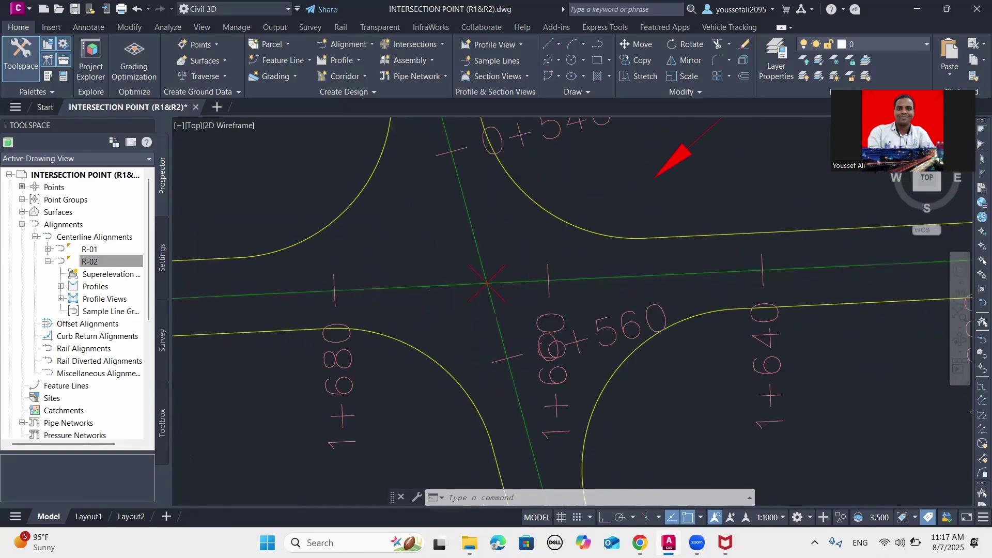
pyautogui.scroll(-6, 537, 286)
pyautogui.scroll(-6, 511, 289)
pyautogui.scroll(6, 478, 217)
pyautogui.scroll(-6, 468, 245)
pyautogui.scroll(3, 404, 222)
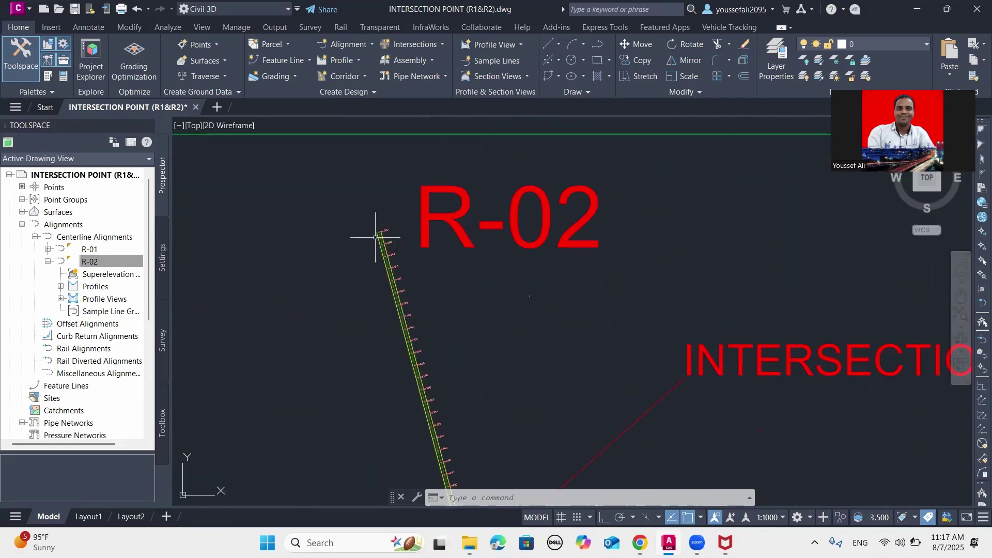
pyautogui.scroll(-3, 381, 239)
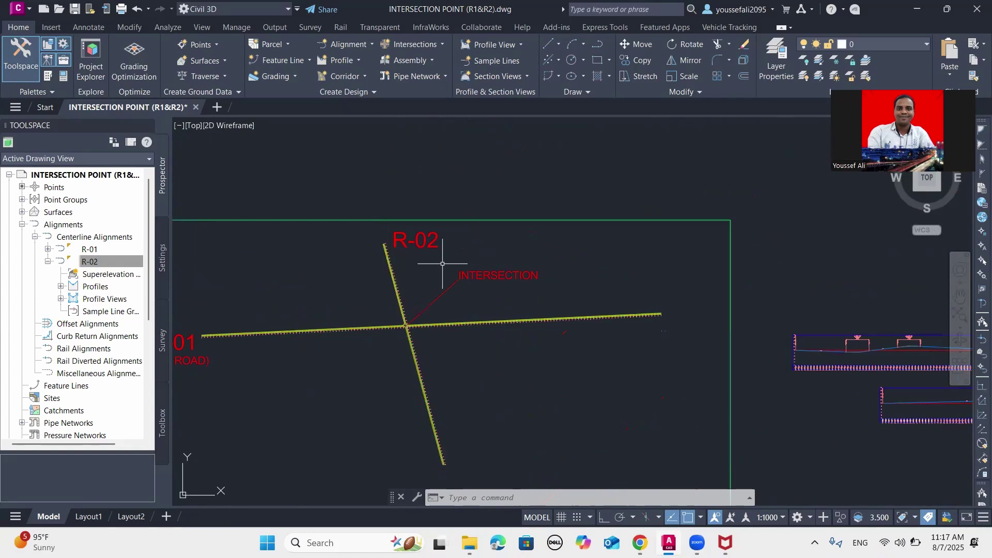
# Examine the two profile views beside the plan and compare them with the road intersection.
pyautogui.scroll(-4, 443, 263)
pyautogui.scroll(6, 607, 313)
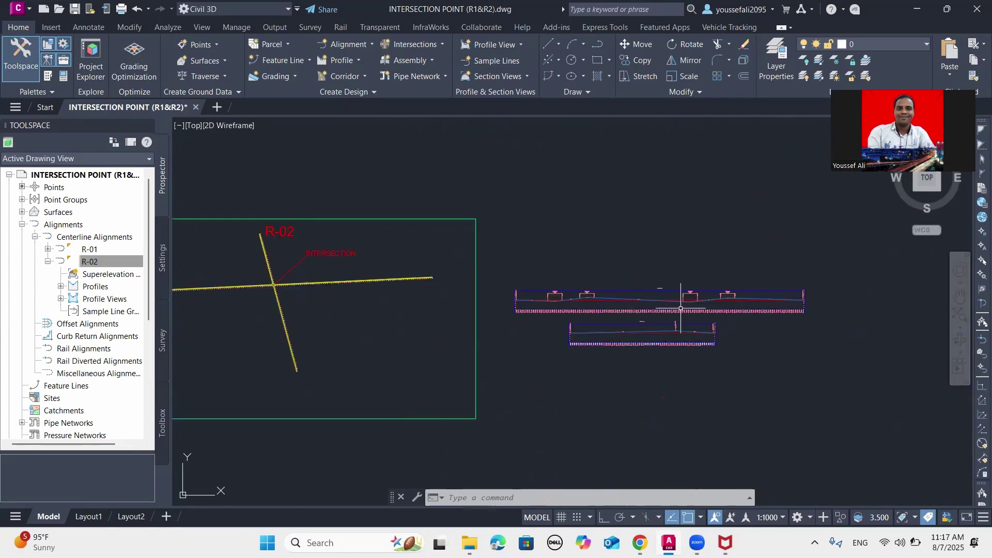
pyautogui.scroll(-4, 424, 309)
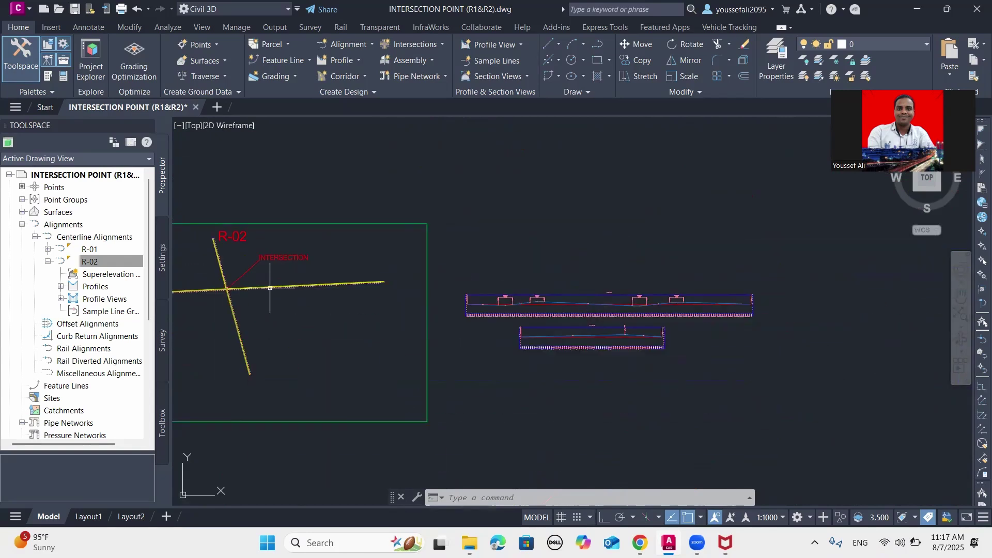
pyautogui.moveTo(230, 290); pyautogui.dragTo(333, 311, button='middle')
pyautogui.scroll(4, 361, 315)
pyautogui.scroll(2, 403, 331)
pyautogui.scroll(-5, 434, 326)
pyautogui.scroll(5, 661, 335)
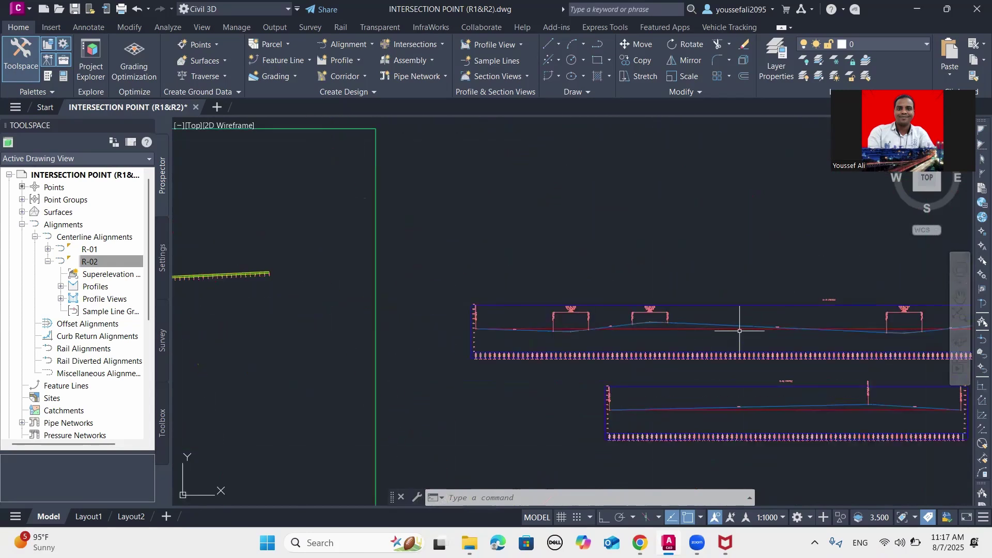
pyautogui.scroll(-4, 738, 341)
pyautogui.scroll(2, 758, 354)
pyautogui.scroll(2, 758, 354)
pyautogui.scroll(-5, 790, 276)
pyautogui.scroll(3, 767, 260)
# Start projecting objects onto the R-01 profile view and pick the COGO point at the R-01 and R-02 intersection.
pyautogui.click(731, 197)
pyautogui.click(730, 211)
pyautogui.scroll(-4, 426, 248)
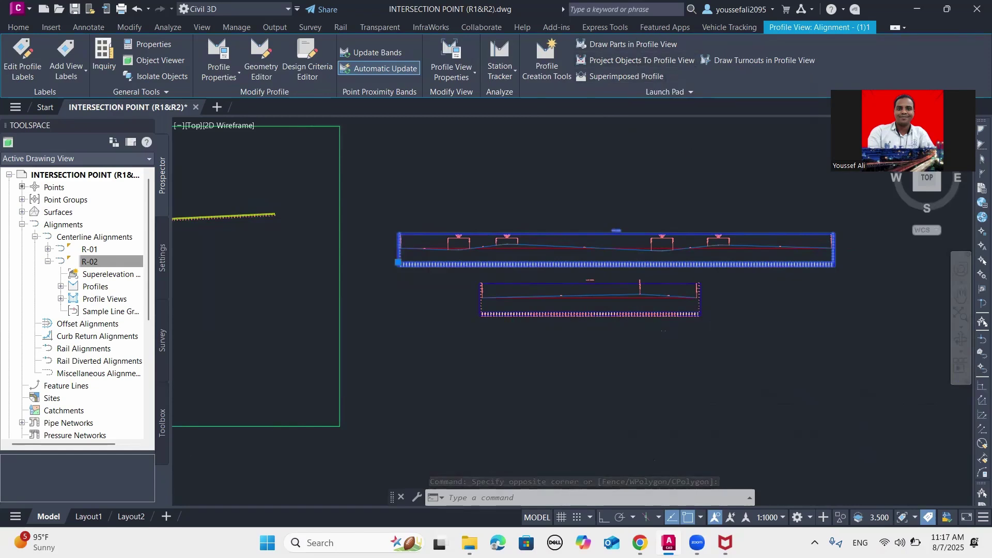
pyautogui.scroll(-3, 638, 207)
pyautogui.click(627, 223)
pyautogui.scroll(6, 401, 204)
pyautogui.scroll(8, 401, 204)
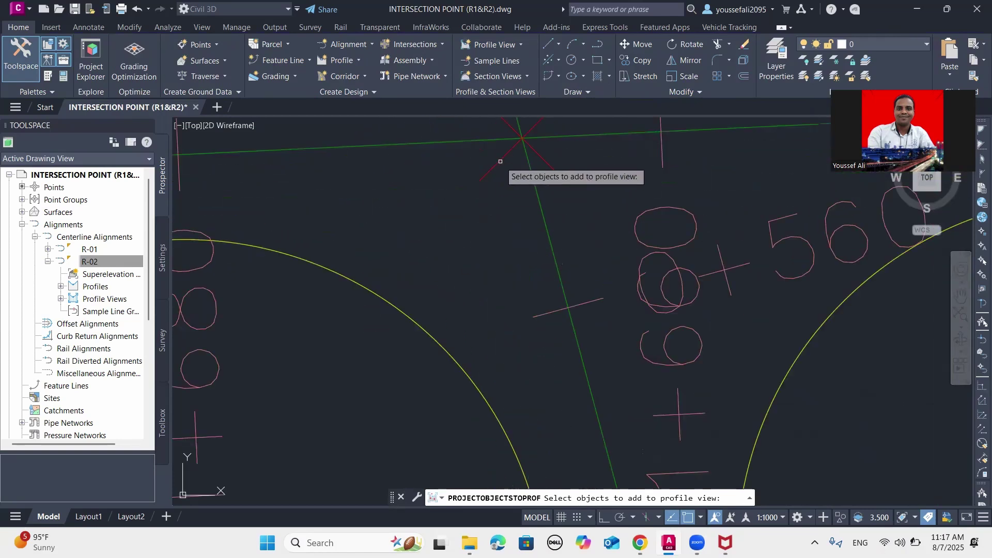
pyautogui.click(500, 161)
pyautogui.press('Return')
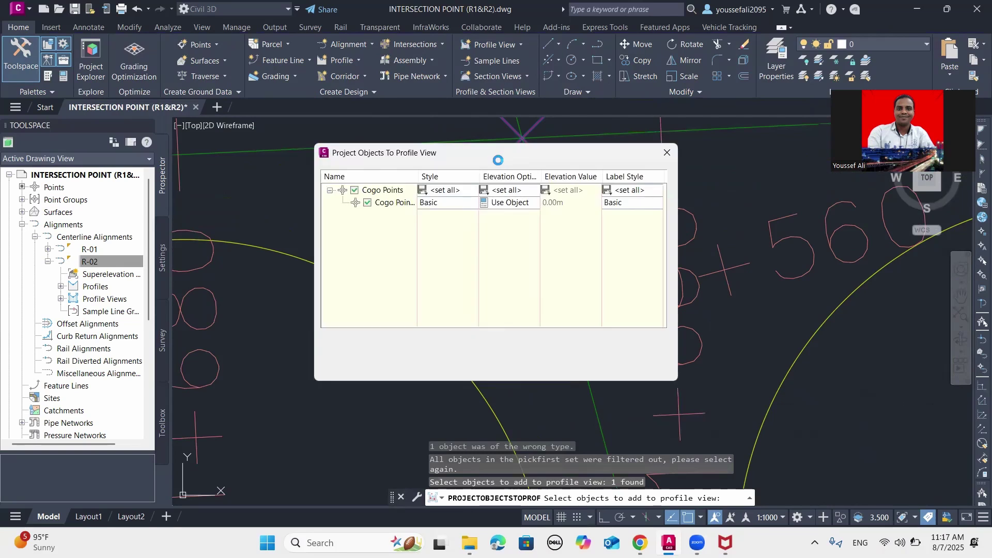
# Set the COGO point's elevation option to the Layout (1) profile and apply the projection to the R-01 profile view.
pyautogui.click(511, 202)
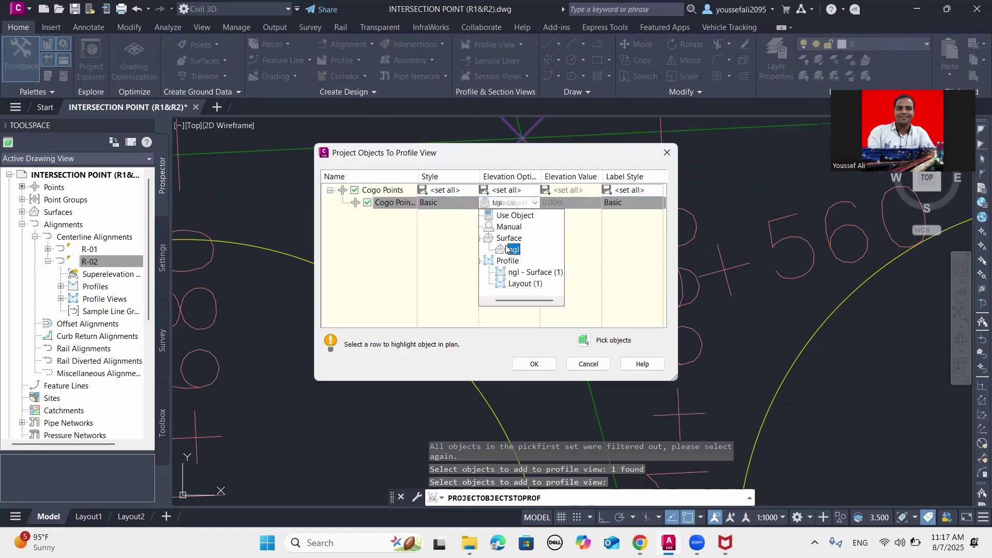
pyautogui.click(517, 285)
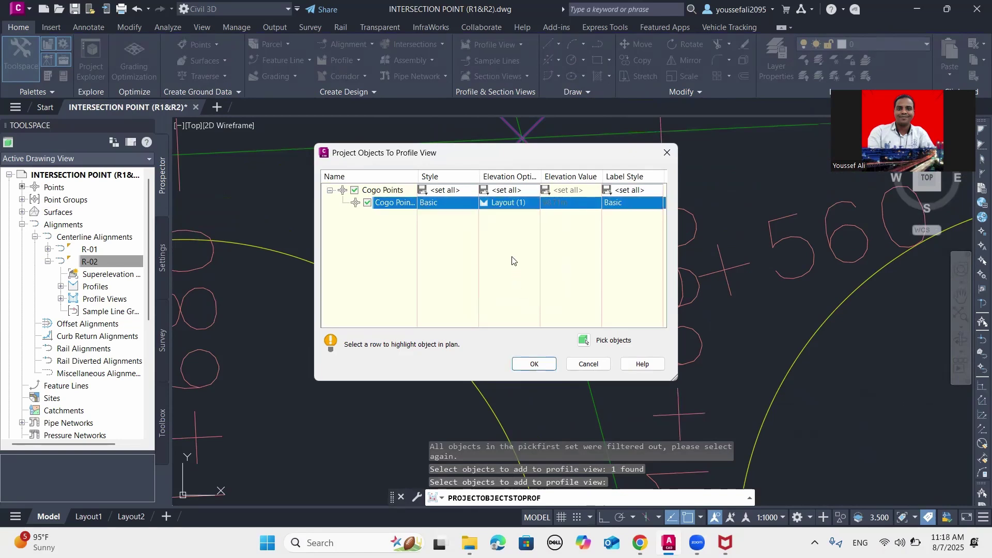
pyautogui.click(534, 364)
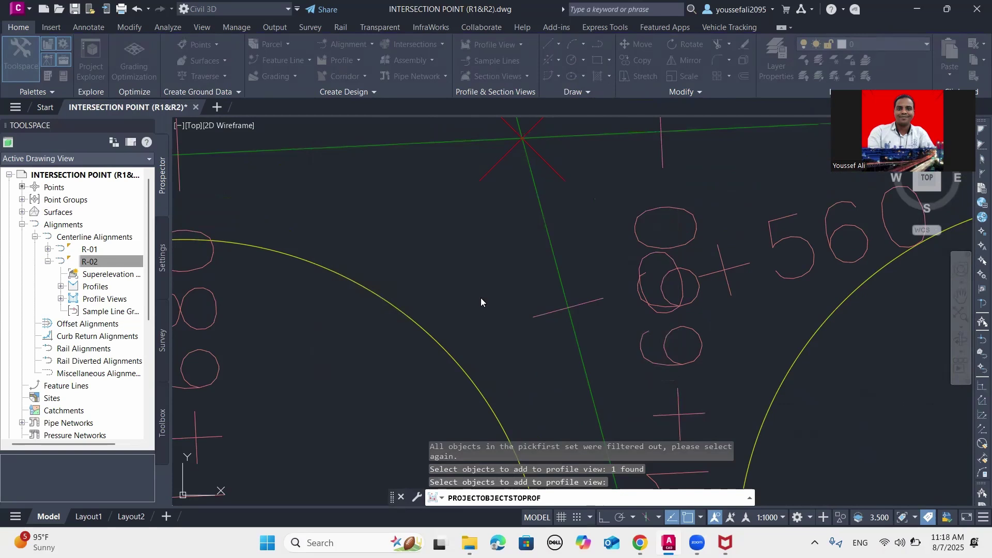
# Examine the projected point's marker on the R-01 design profile and the station and elevation in its label.
pyautogui.scroll(-10, 407, 297)
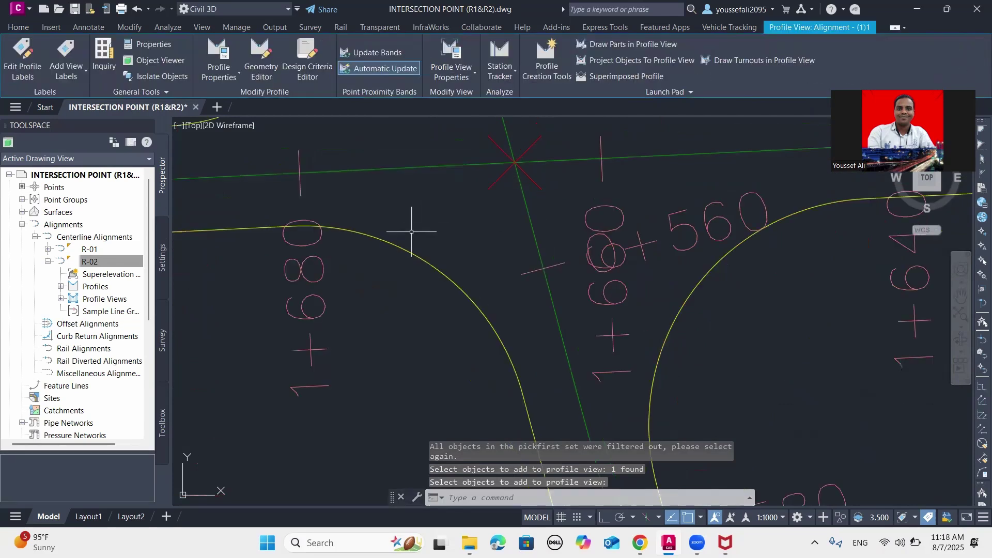
pyautogui.scroll(10, 494, 221)
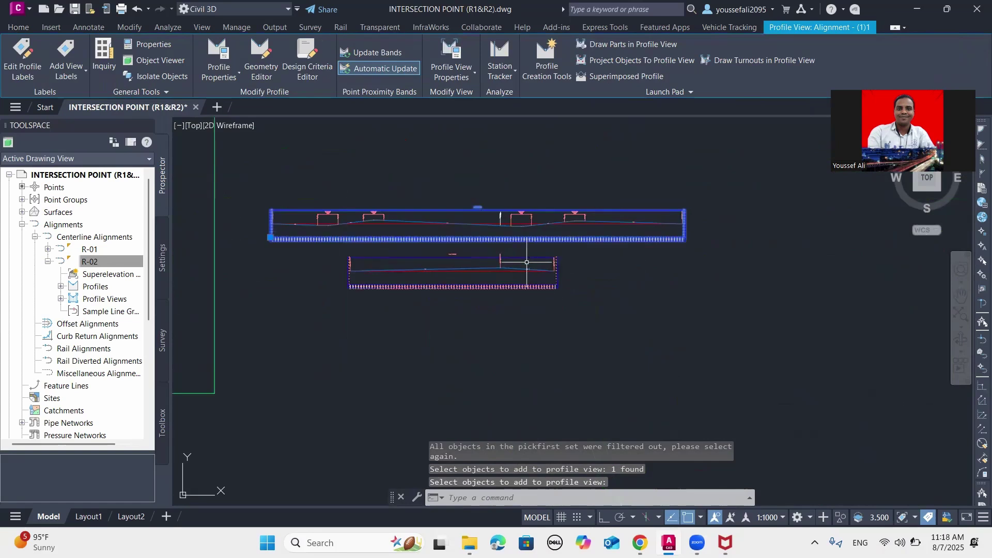
pyautogui.moveTo(494, 221)
pyautogui.mouseDown(button='middle')
pyautogui.moveTo(465, 299)
pyautogui.moveTo(504, 365)
pyautogui.mouseUp(button='middle')
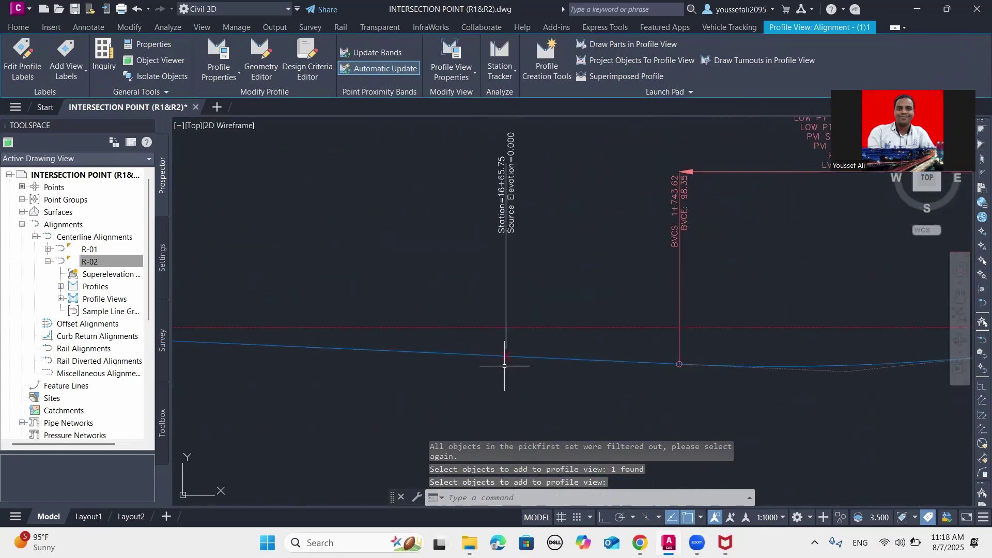
pyautogui.scroll(4, 515, 218)
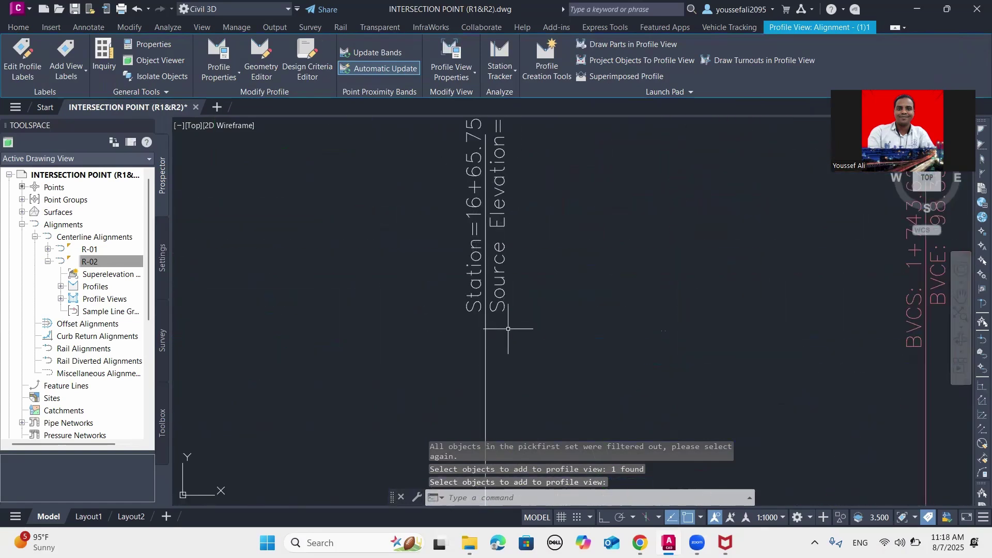
pyautogui.scroll(-4, 506, 182)
pyautogui.scroll(4, 523, 243)
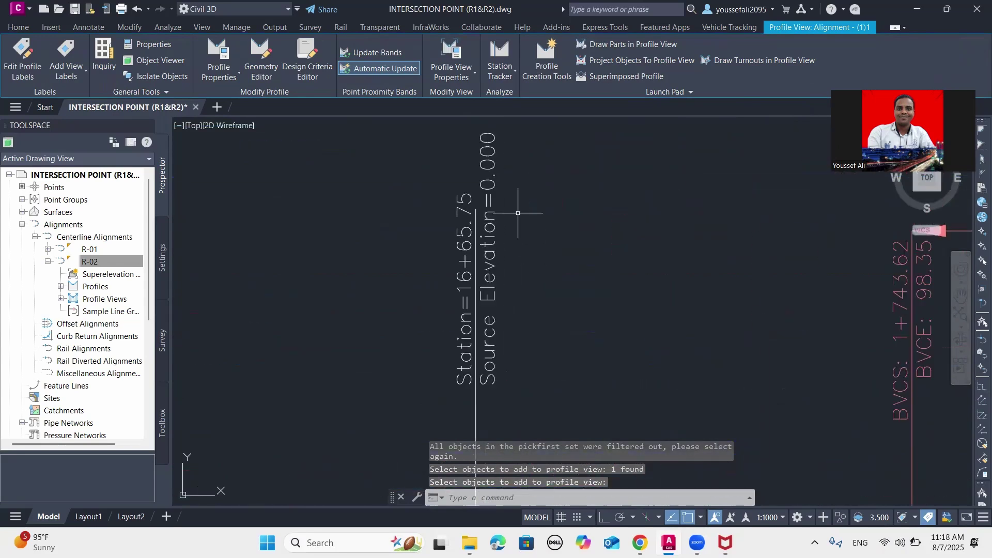
pyautogui.scroll(-4, 532, 217)
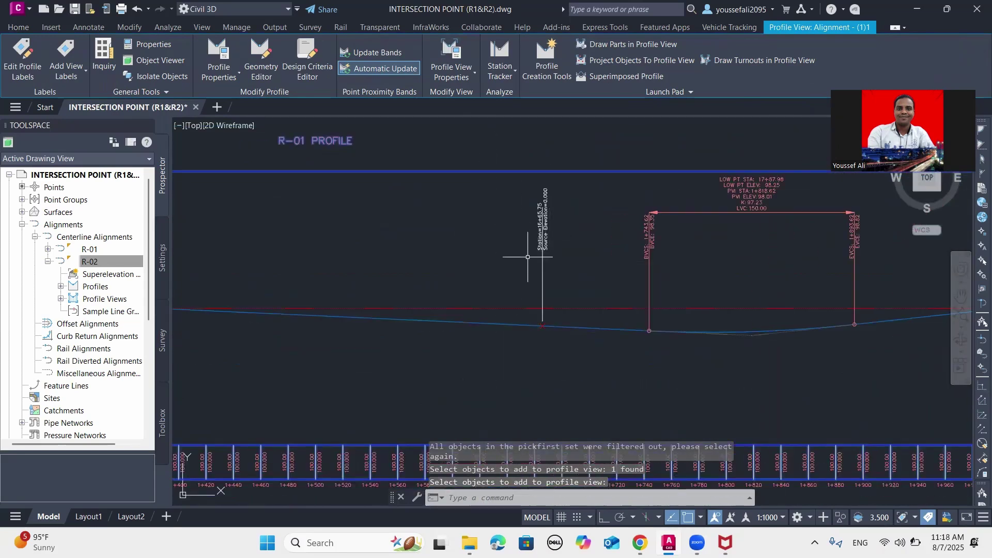
pyautogui.scroll(4, 532, 284)
pyautogui.scroll(-1, 594, 341)
pyautogui.scroll(2, 615, 353)
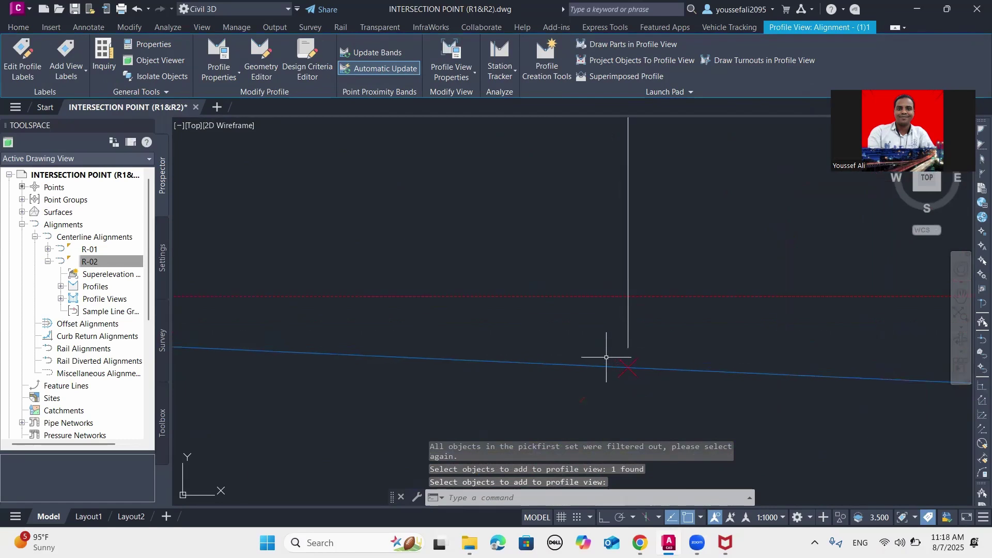
pyautogui.scroll(-5, 620, 362)
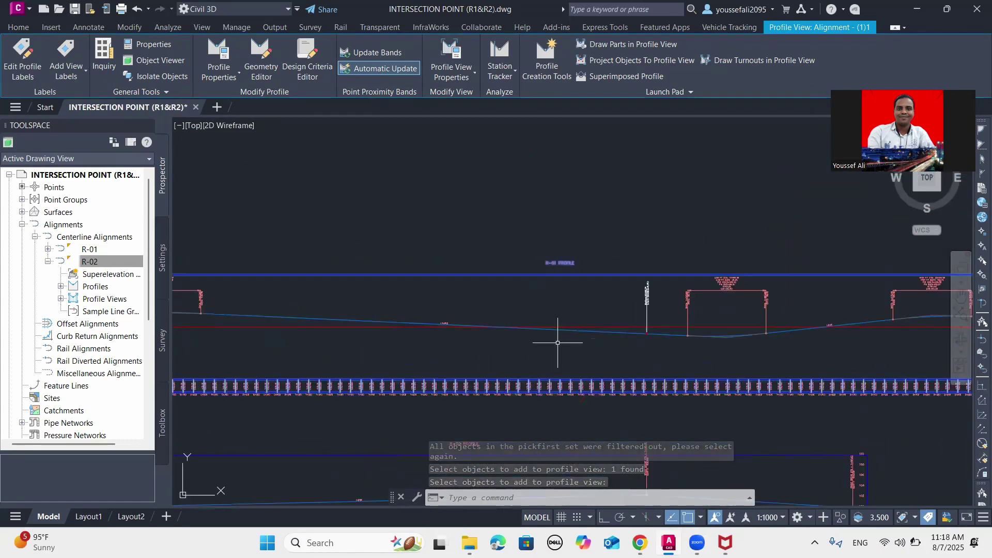
pyautogui.scroll(4, 655, 325)
pyautogui.scroll(-1, 584, 320)
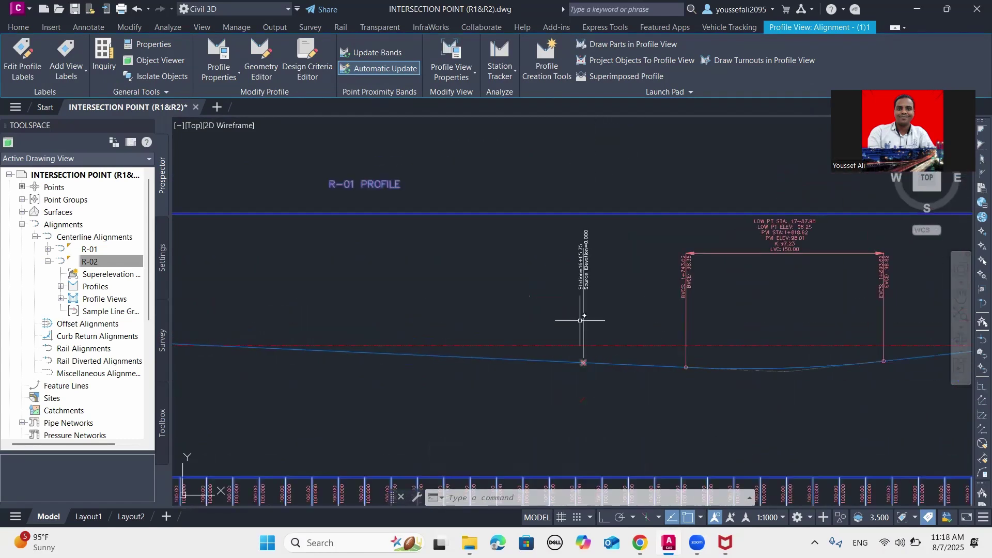
pyautogui.scroll(4, 582, 305)
pyautogui.scroll(-4, 557, 302)
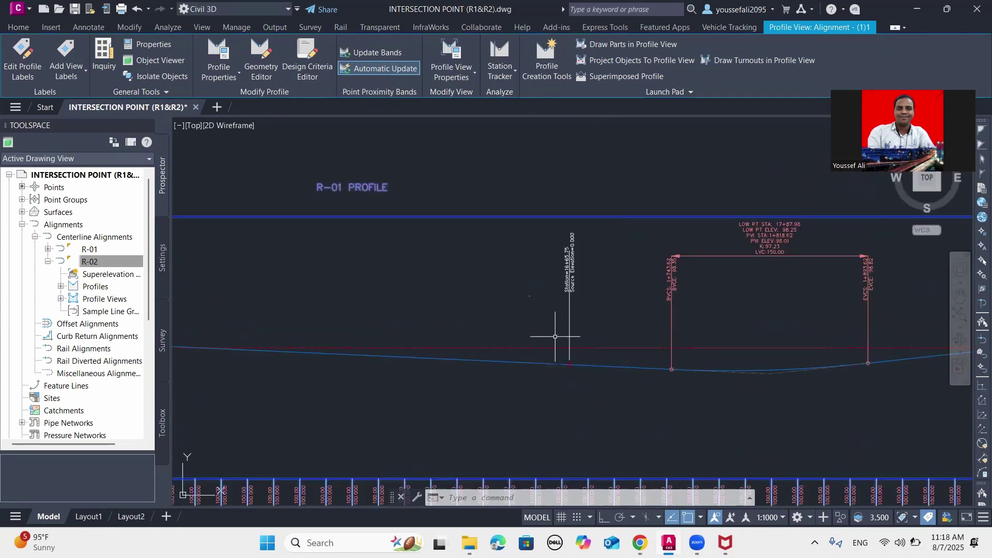
# Add the Projection Elevation property on a new line of the projected point's label text in the R-01 profile view.
pyautogui.scroll(4, 568, 356)
pyautogui.click(590, 334)
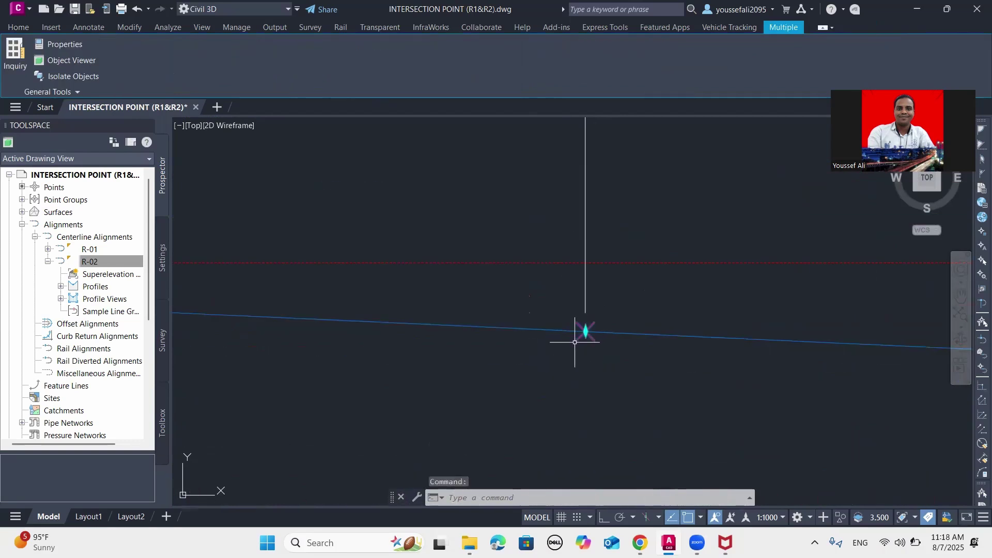
pyautogui.press('Escape')
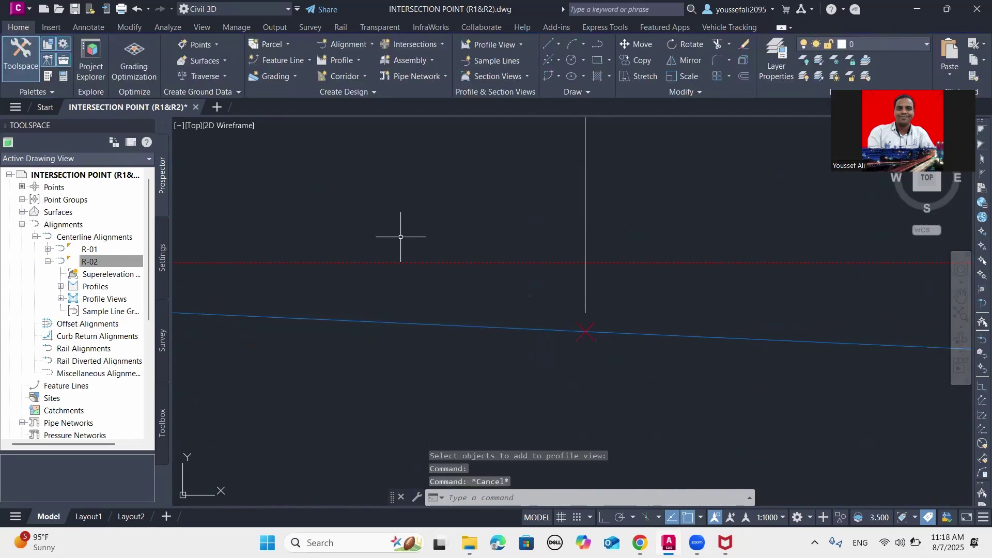
pyautogui.click(585, 330)
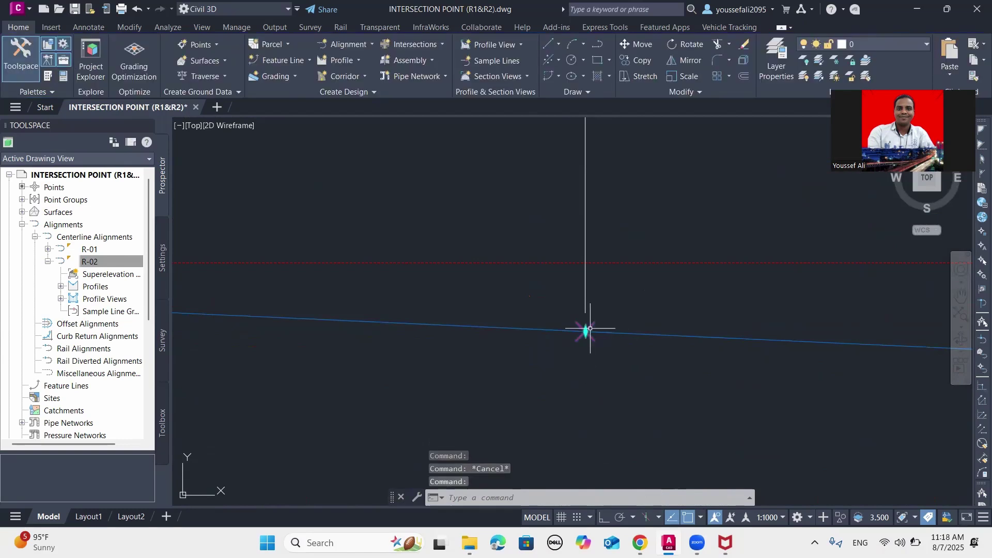
pyautogui.click(46, 58)
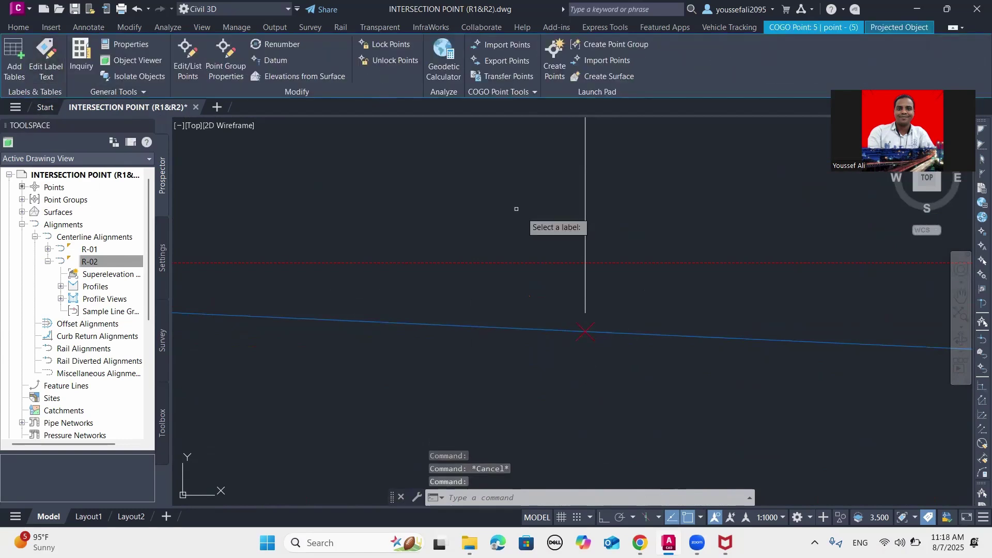
pyautogui.click(589, 211)
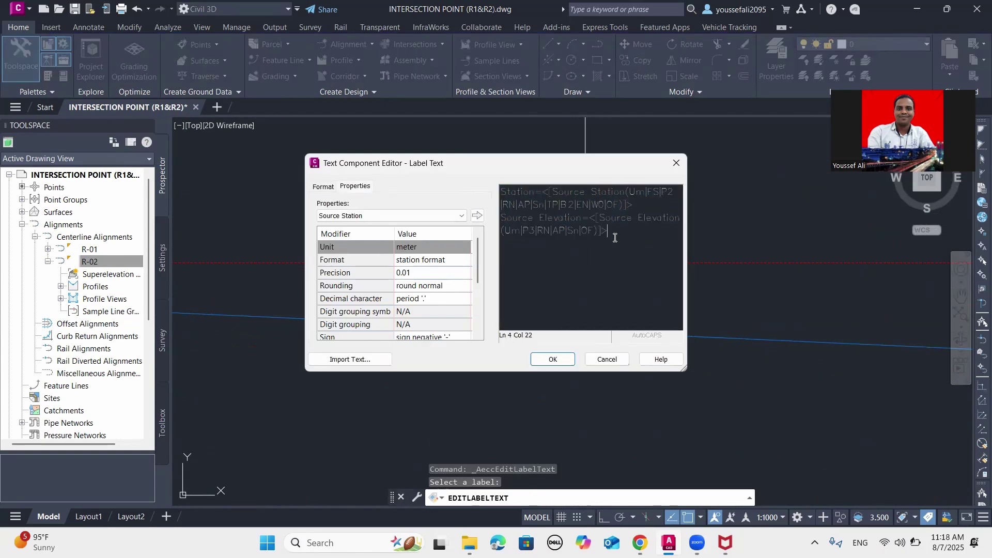
pyautogui.click(341, 217)
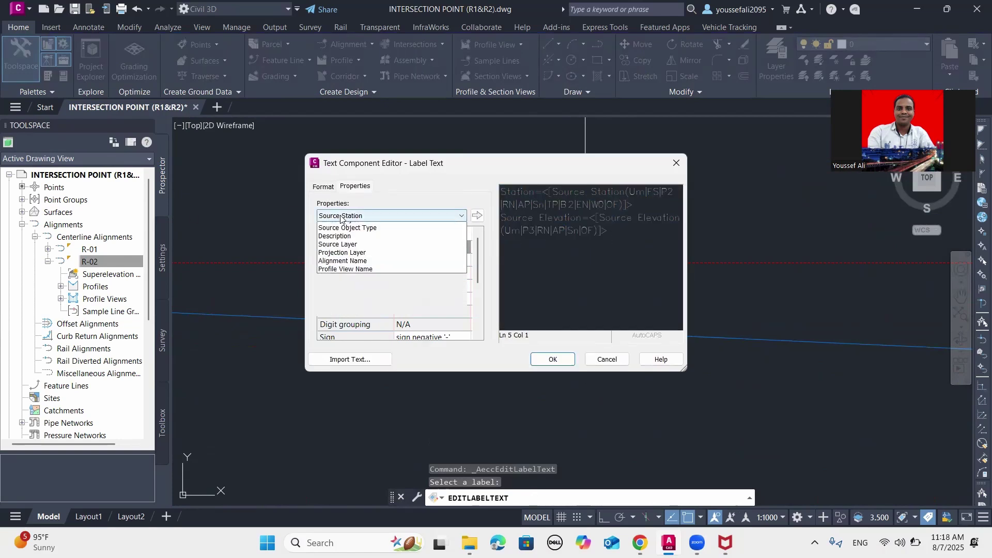
pyautogui.click(403, 264)
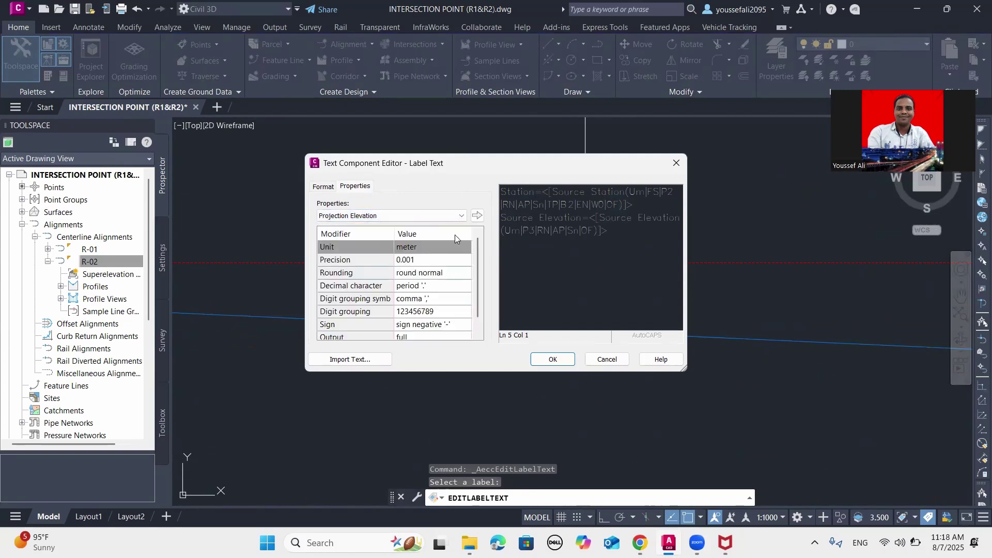
pyautogui.click(477, 215)
pyautogui.click(550, 358)
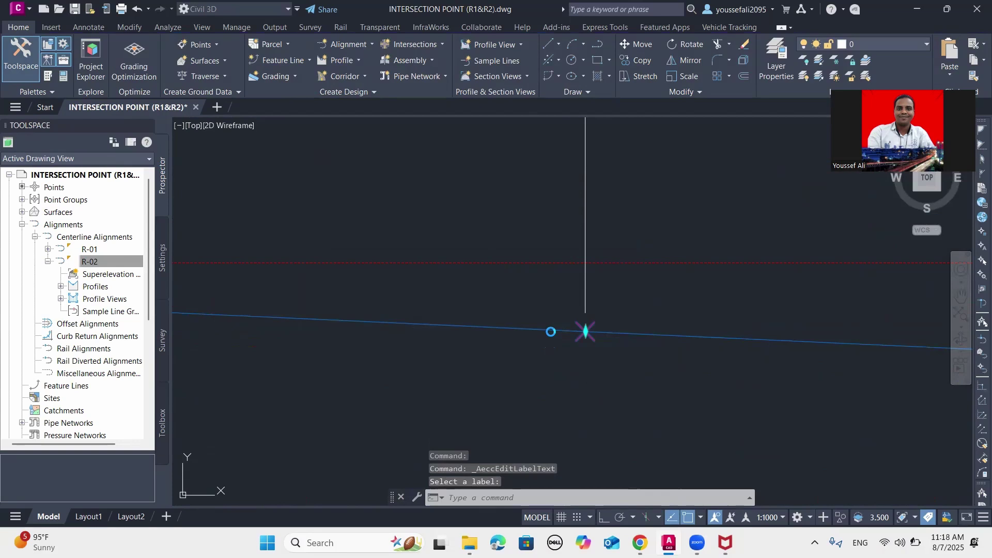
# Examine the edited label of the projected point in the R-01 profile view.
pyautogui.click(585, 331)
pyautogui.scroll(6, 558, 326)
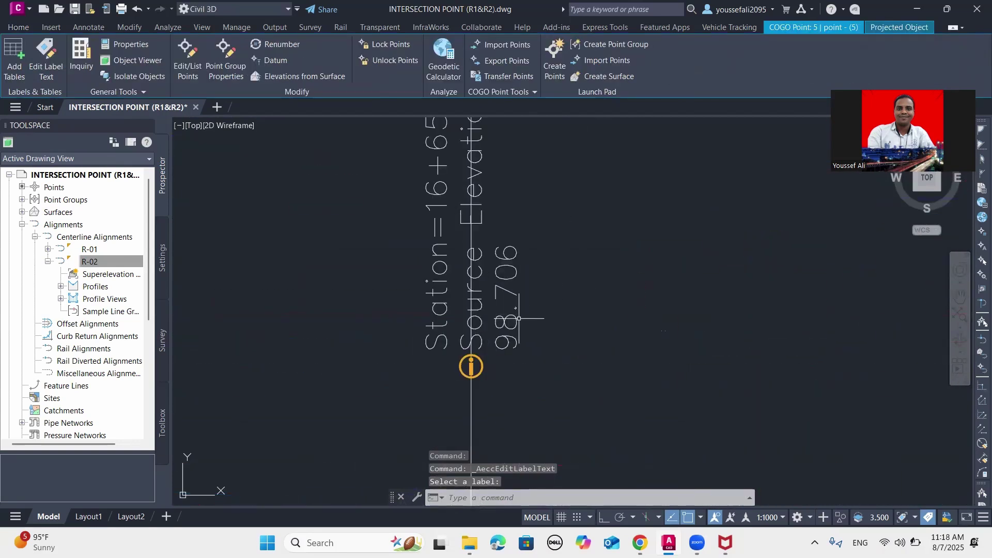
pyautogui.scroll(-4, 509, 336)
pyautogui.scroll(6, 499, 346)
pyautogui.scroll(-2, 527, 324)
pyautogui.scroll(-3, 527, 324)
pyautogui.scroll(3, 529, 316)
pyautogui.scroll(-8, 534, 289)
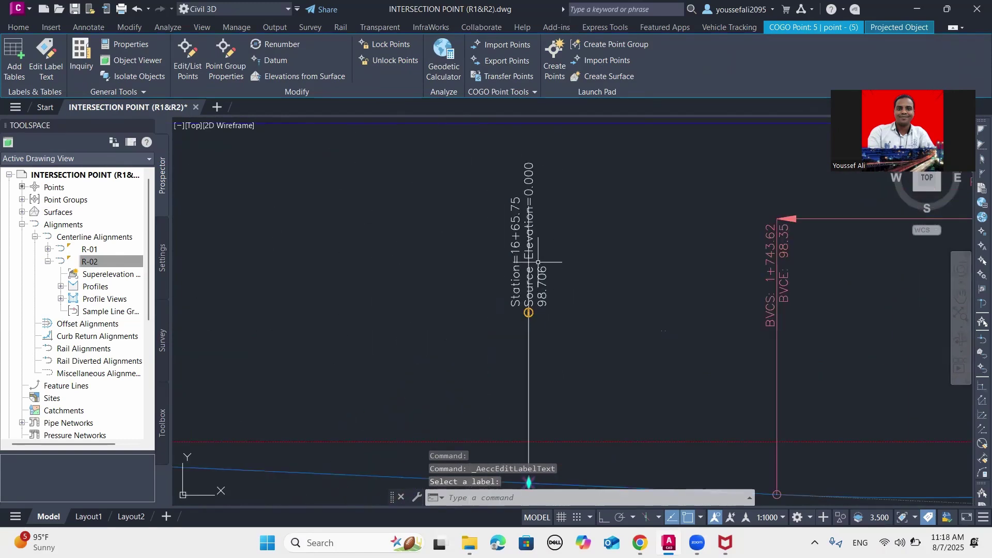
# Compare the projected point's place in the R-01 profile view with the R-02 profile view below it.
pyautogui.scroll(-3, 536, 281)
pyautogui.scroll(3, 439, 378)
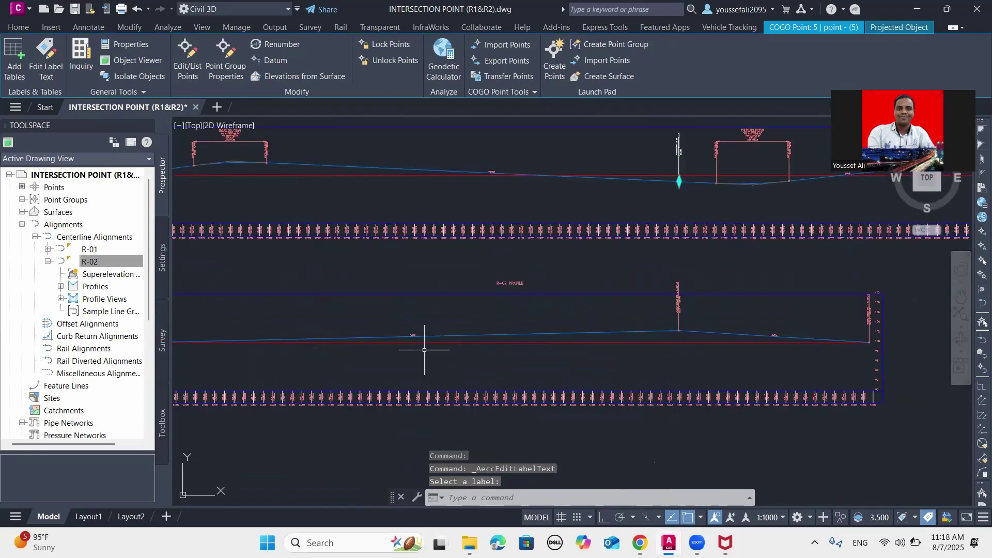
pyautogui.scroll(-2, 405, 332)
pyautogui.scroll(-2, 525, 275)
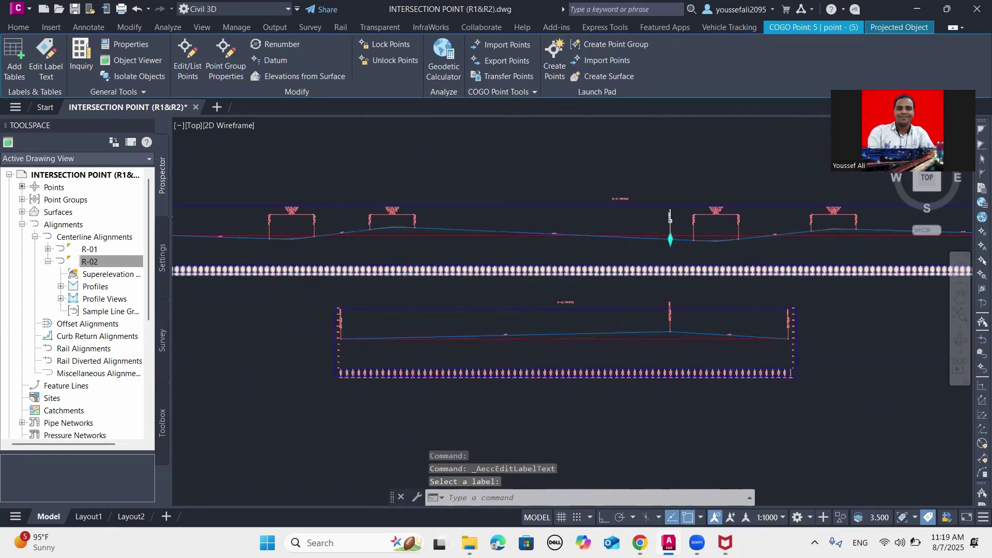
pyautogui.scroll(5, 666, 227)
pyautogui.scroll(-3, 649, 266)
pyautogui.scroll(3, 652, 310)
pyautogui.scroll(-5, 671, 255)
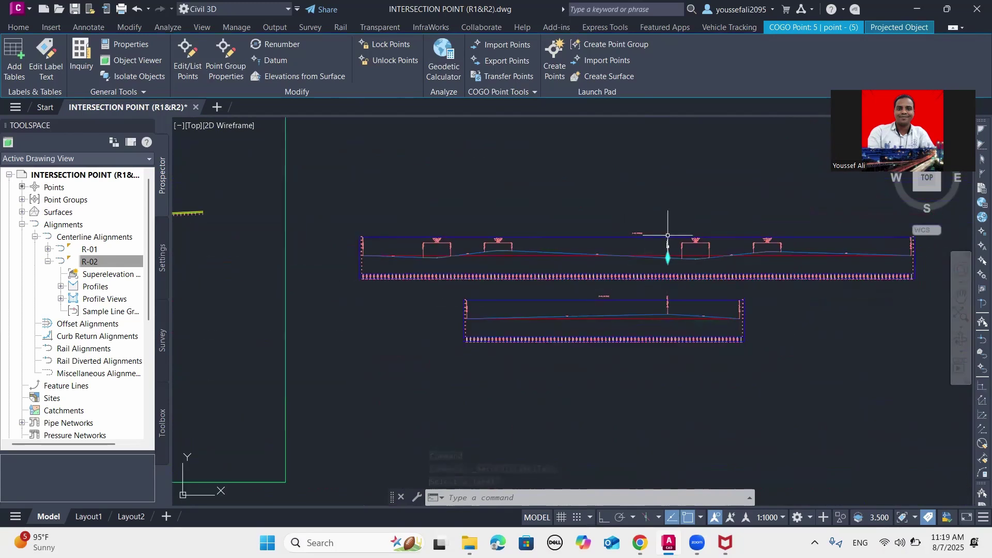
pyautogui.scroll(4, 610, 253)
pyautogui.scroll(4, 626, 252)
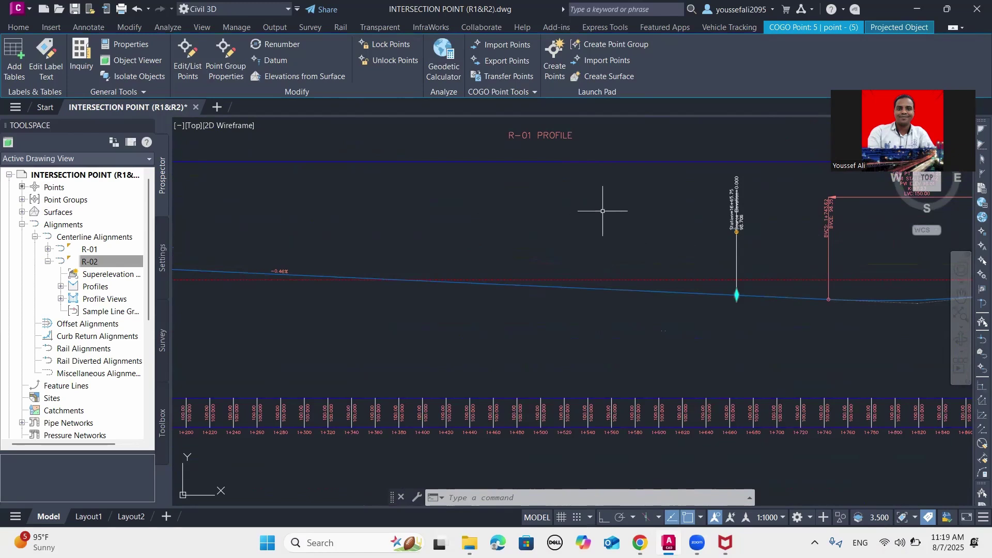
pyautogui.scroll(-5, 602, 211)
pyautogui.scroll(5, 579, 281)
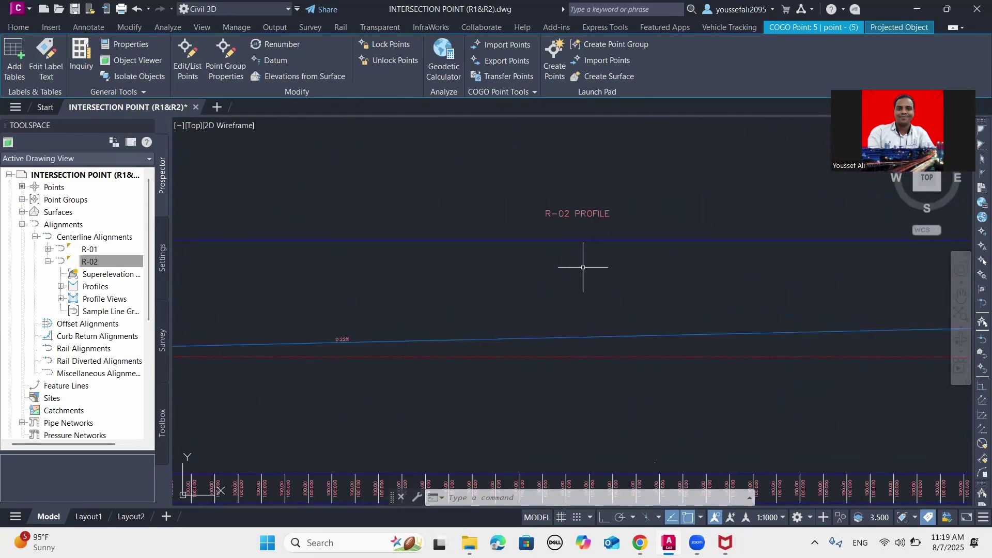
pyautogui.scroll(-5, 589, 279)
pyautogui.scroll(2, 614, 266)
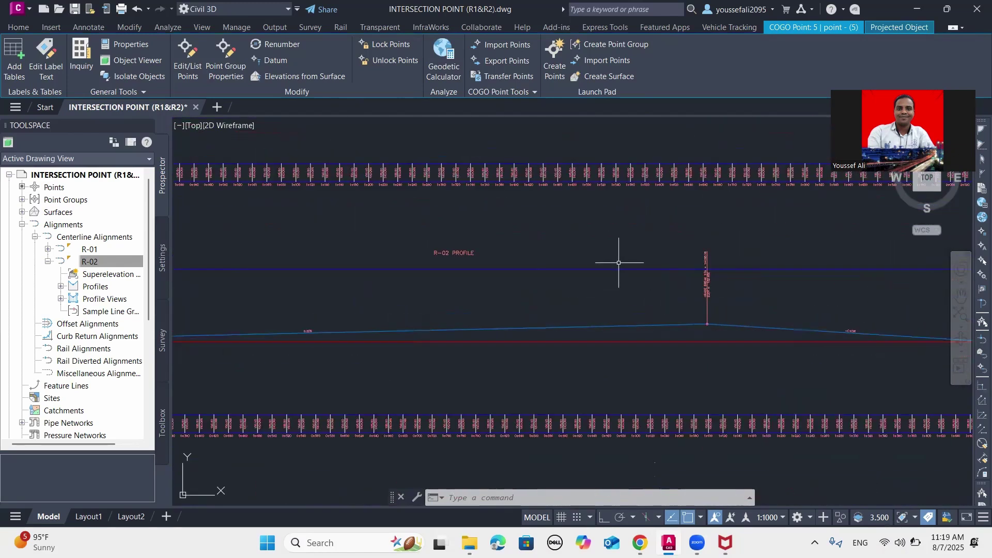
pyautogui.scroll(-4, 622, 272)
pyautogui.scroll(2, 620, 282)
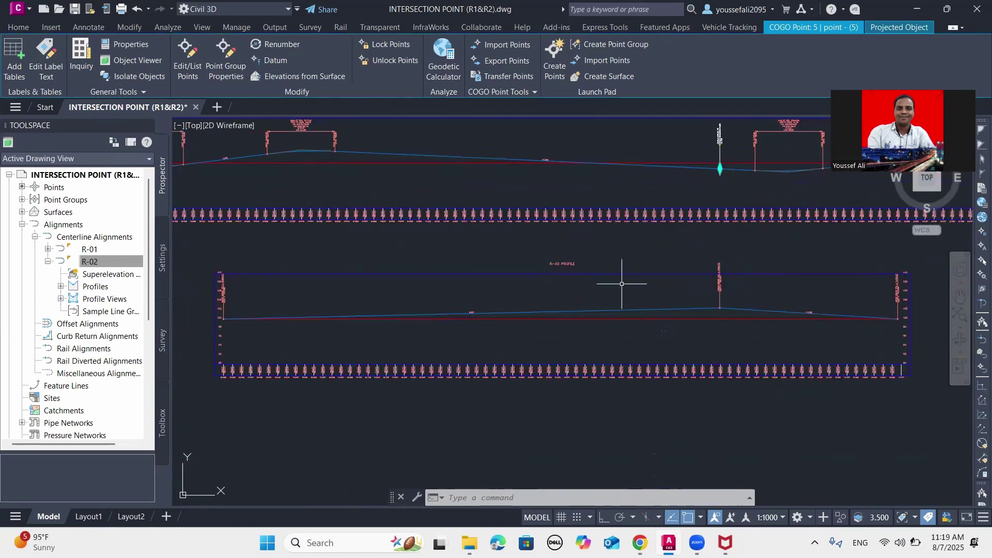
# Choose the COGO point at the road intersection for projection onto the R-02 profile view.
pyautogui.press('Escape')
pyautogui.click(615, 273)
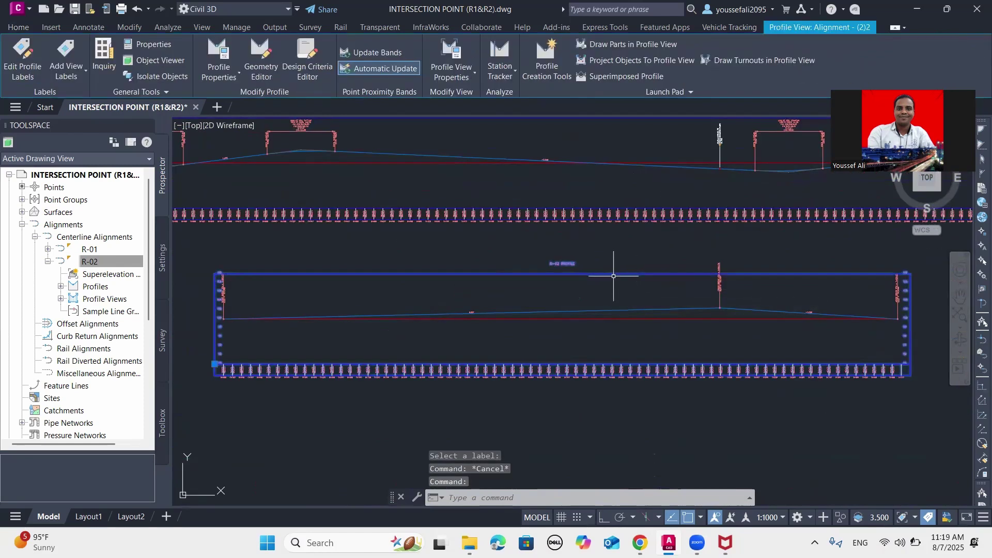
pyautogui.scroll(-1, 625, 292)
pyautogui.click(627, 63)
pyautogui.scroll(-3, 723, 263)
pyautogui.scroll(10, 564, 277)
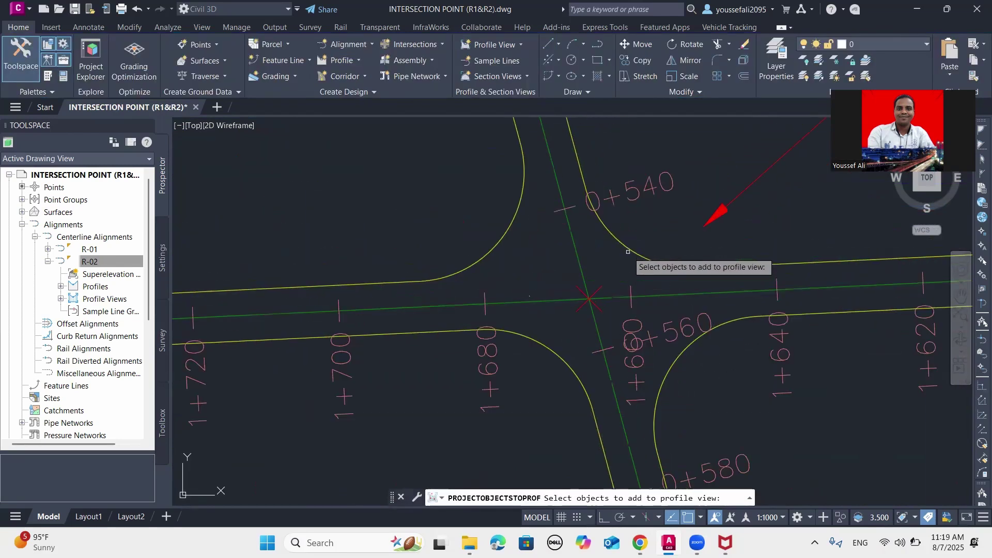
pyautogui.click(595, 284)
pyautogui.press('Return')
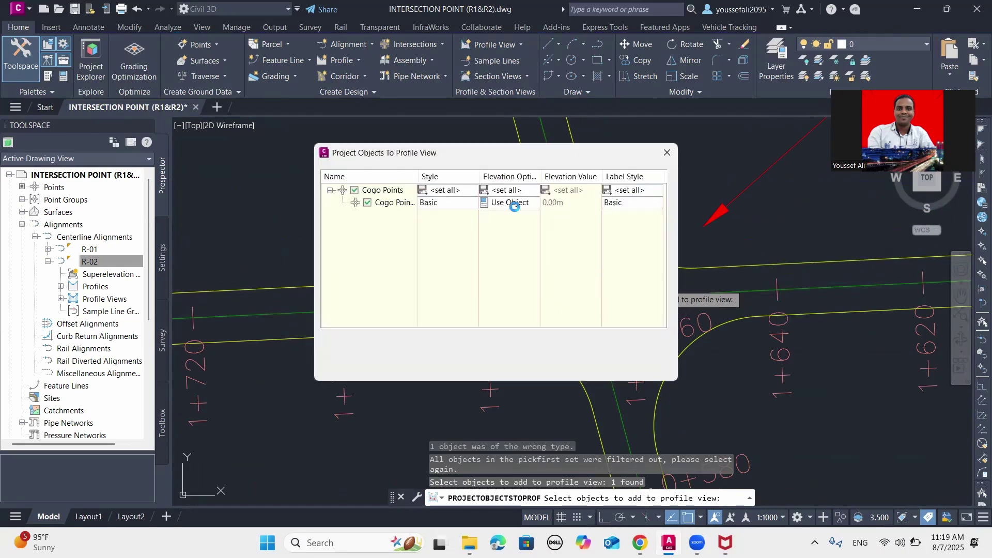
# Set the COGO point's elevation option to the Layout (2) profile and complete its projection onto the R-02 profile view.
pyautogui.click(517, 202)
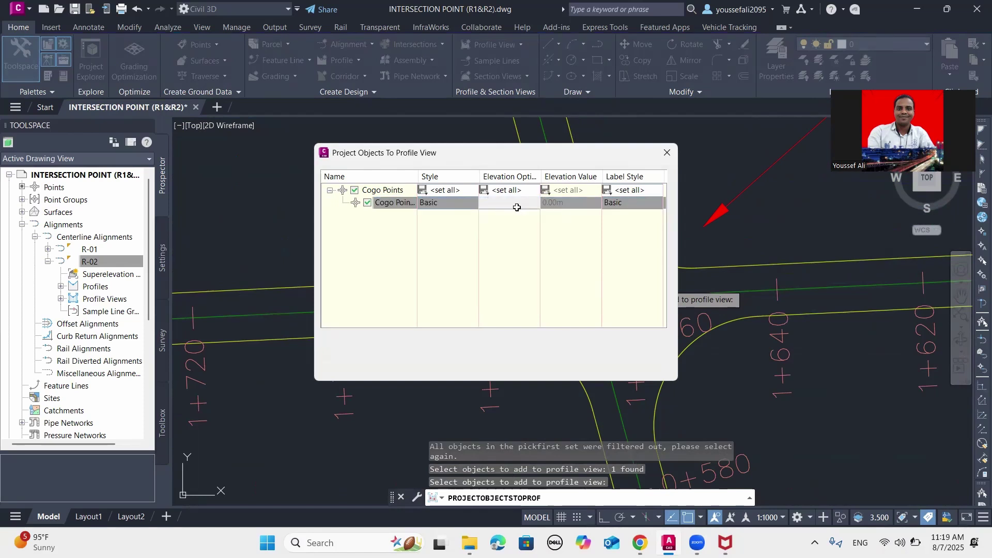
pyautogui.click(517, 202)
pyautogui.click(521, 285)
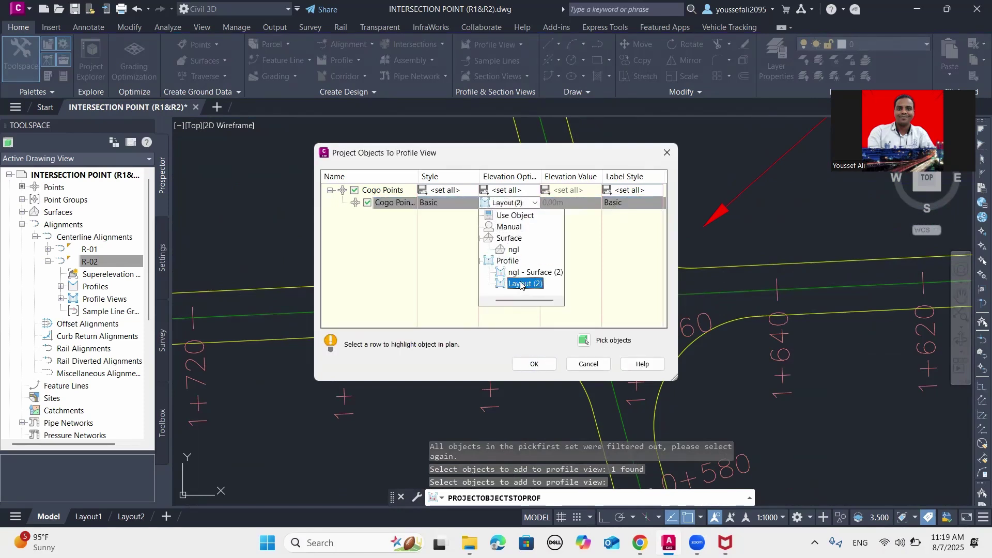
pyautogui.click(520, 284)
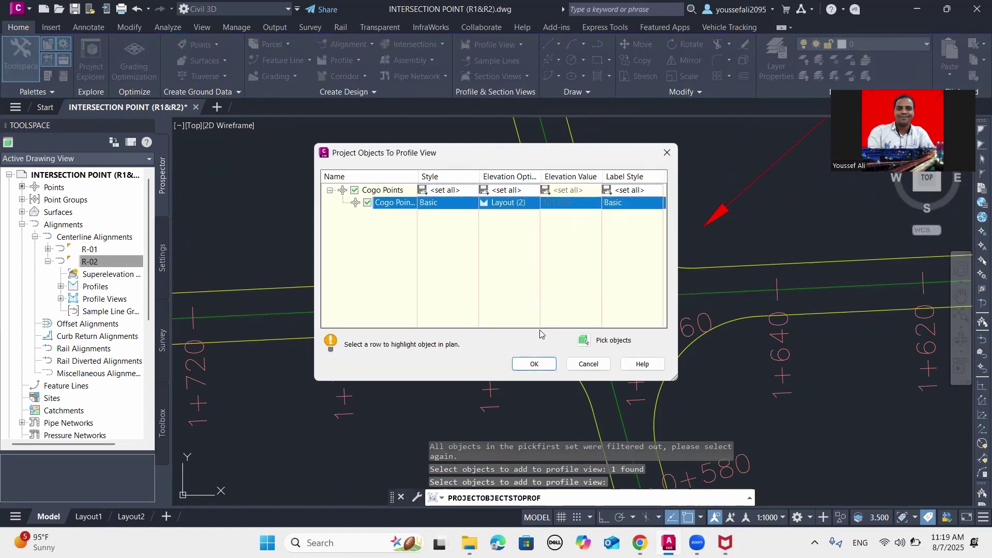
pyautogui.click(533, 364)
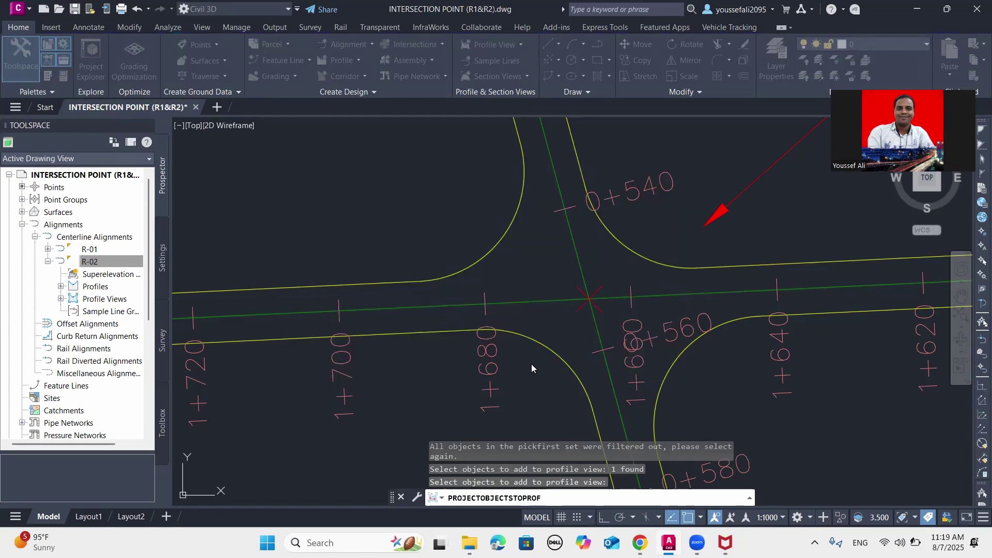
# Examine the projected point's marker and label on the R-02 design profile.
pyautogui.scroll(-10, 404, 248)
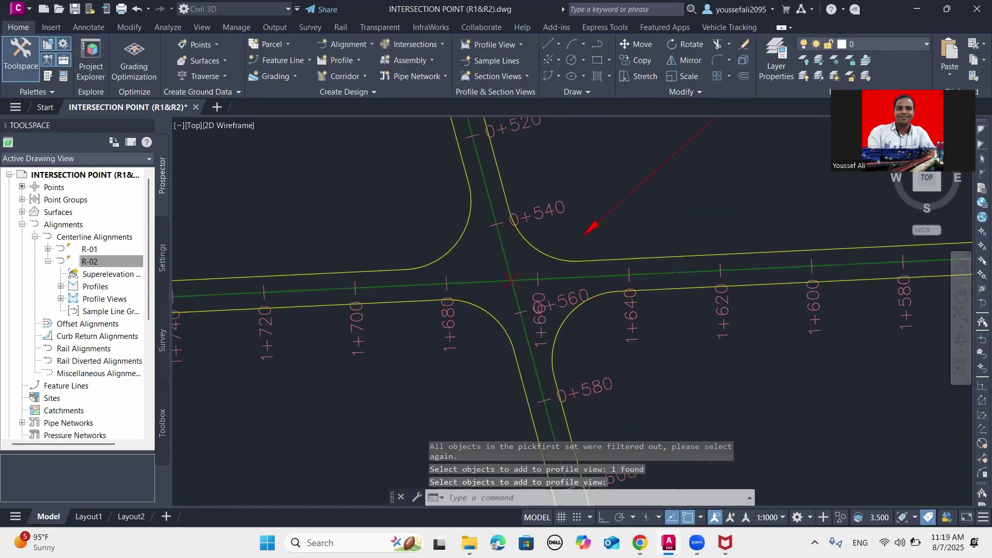
pyautogui.press('Return')
pyautogui.scroll(10, 815, 348)
pyautogui.scroll(-4, 433, 241)
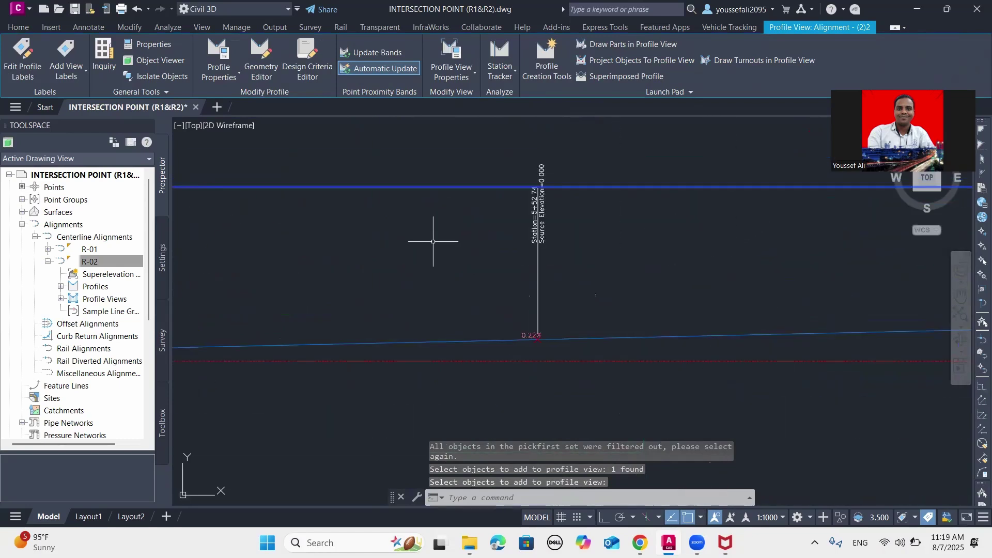
pyautogui.scroll(2, 541, 272)
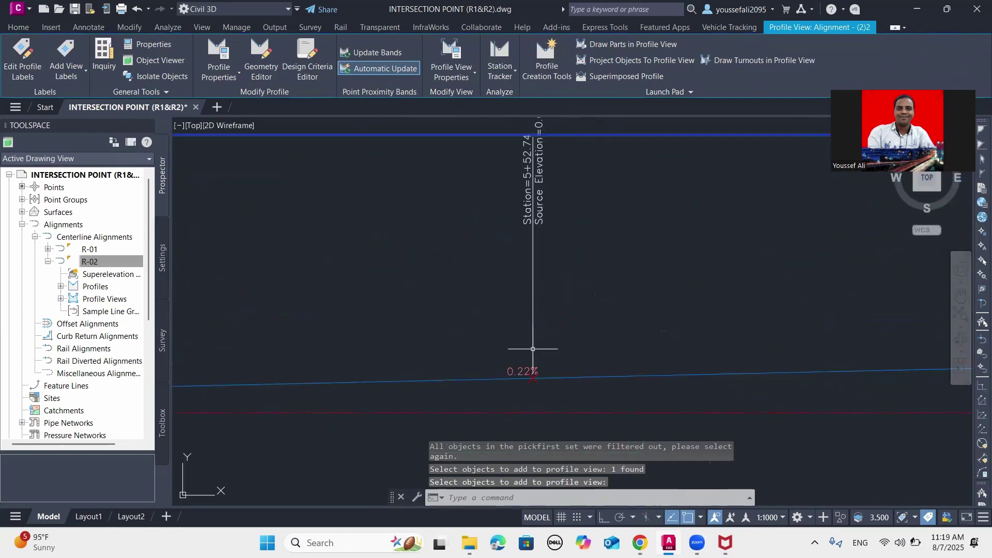
pyautogui.scroll(4, 533, 376)
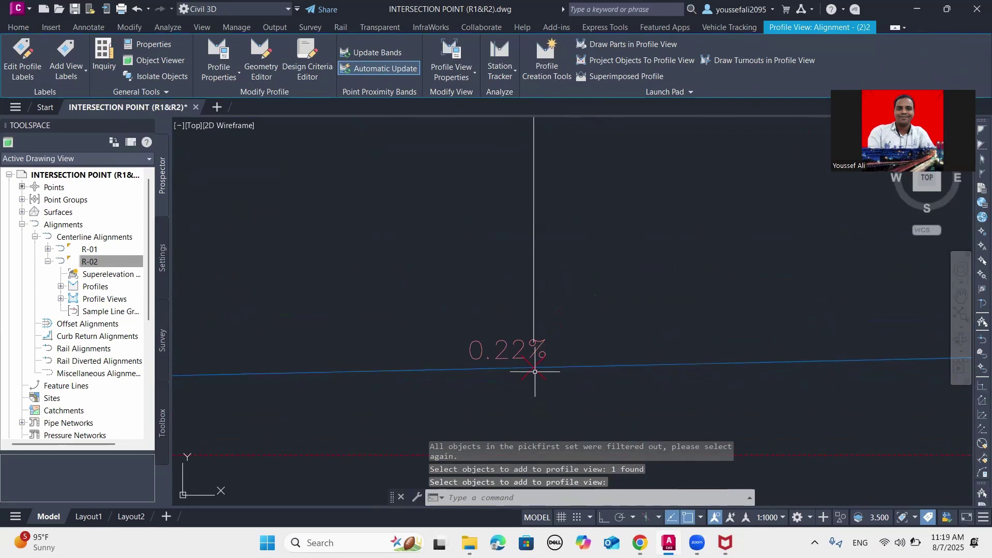
pyautogui.rightClick(534, 371)
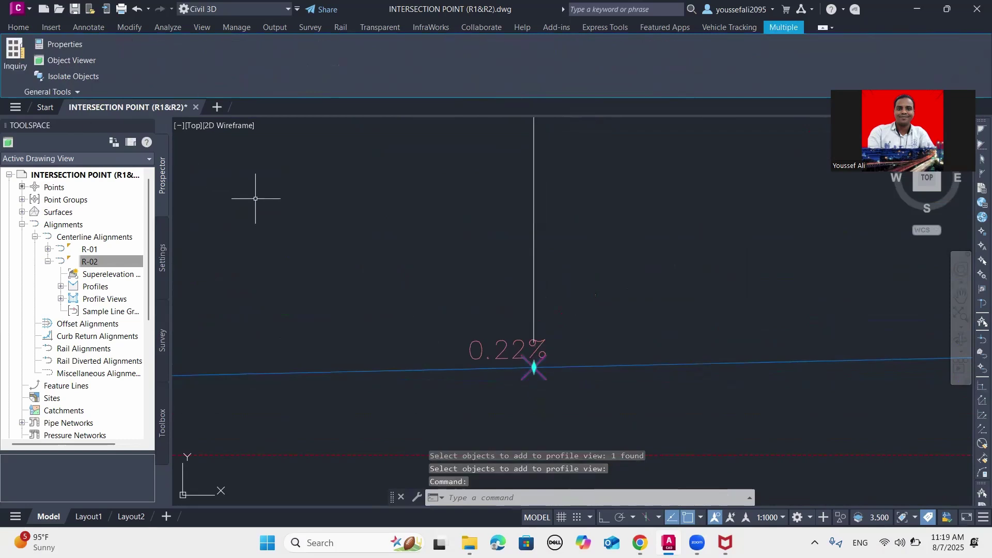
pyautogui.press('Escape')
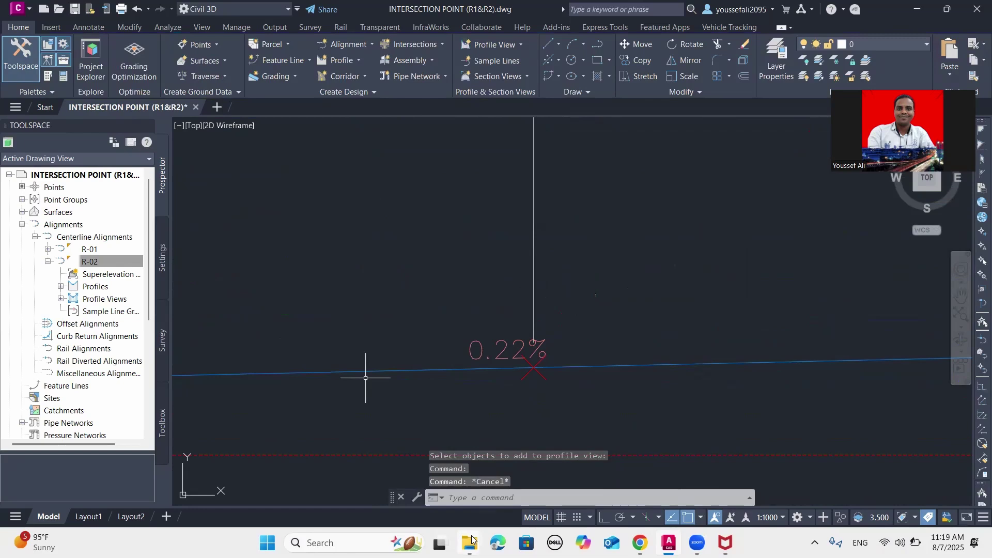
pyautogui.click(532, 362)
pyautogui.scroll(-3, 532, 362)
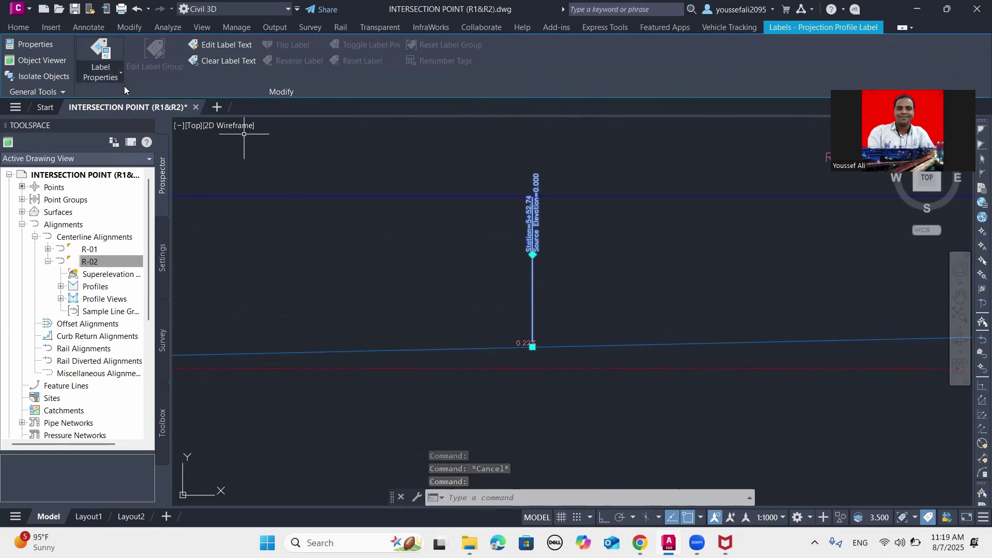
pyautogui.click(34, 46)
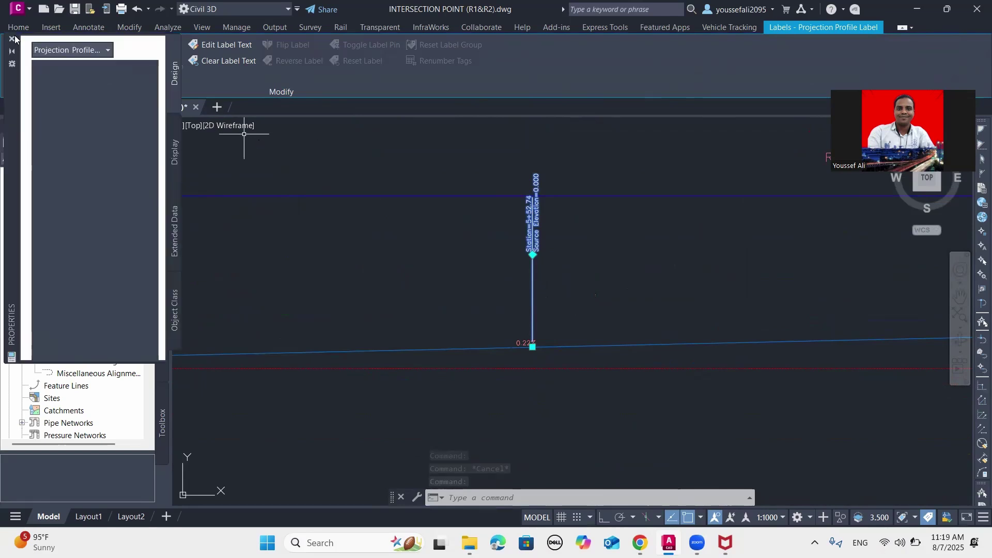
pyautogui.click(12, 38)
pyautogui.press('Escape')
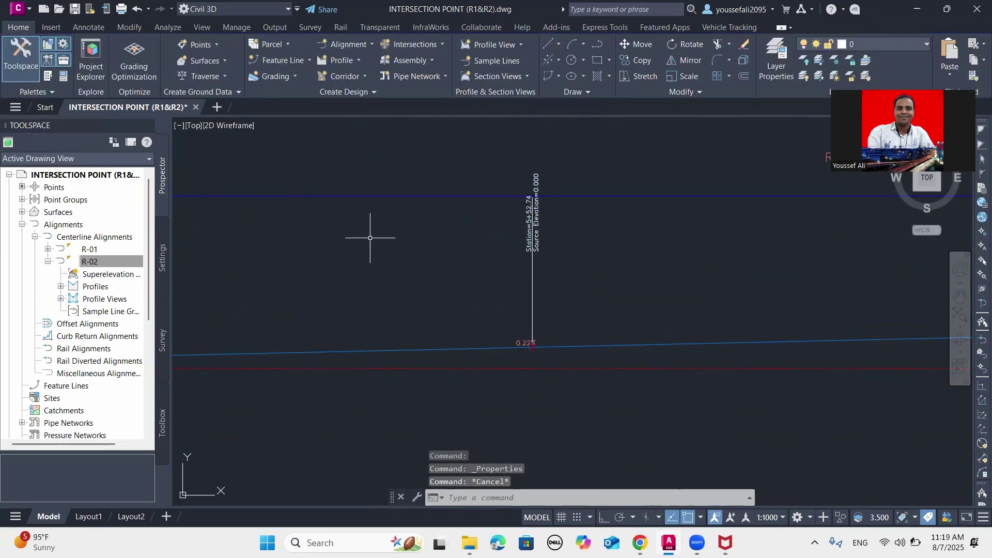
# Add the Projection Elevation property on a new line of the projected point's label text in the R-02 profile view.
pyautogui.scroll(5, 516, 362)
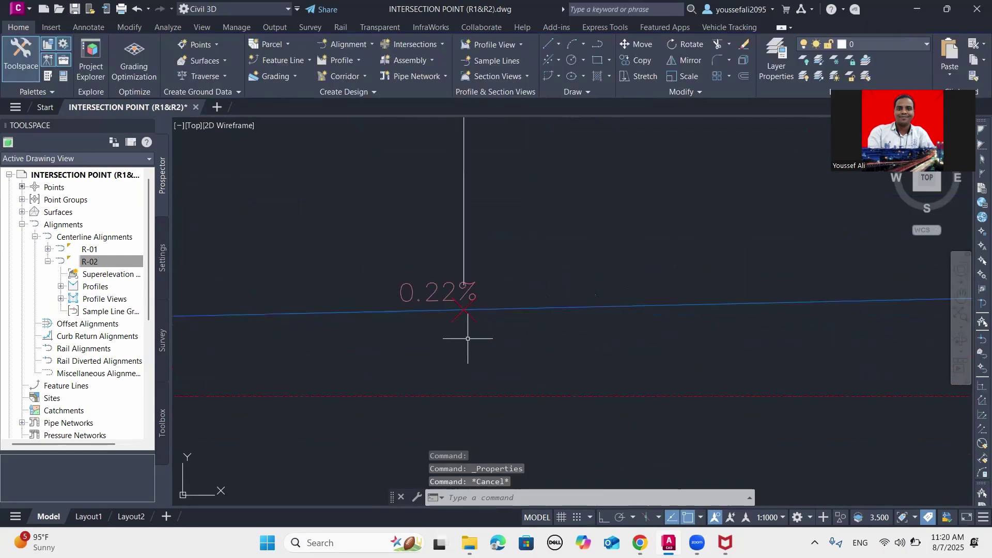
pyautogui.click(463, 309)
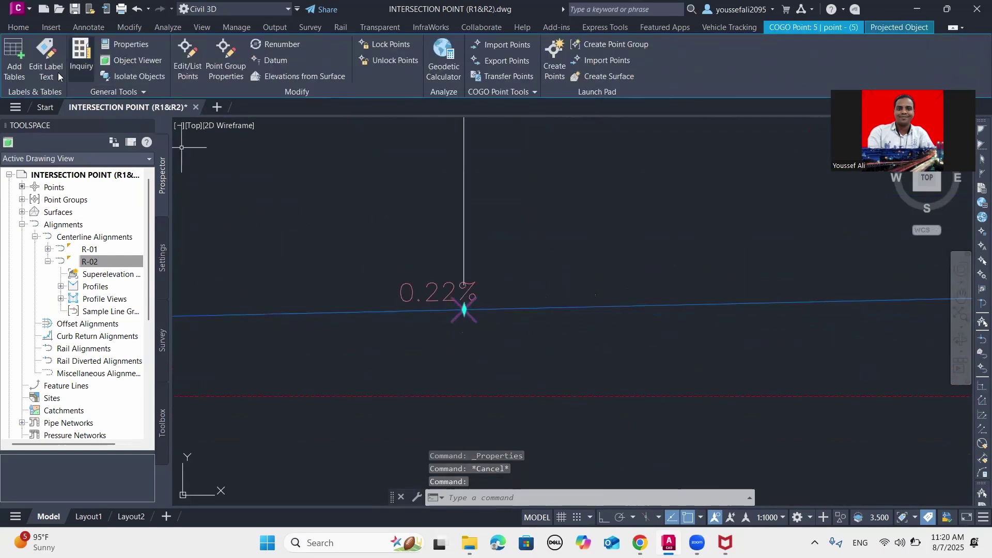
pyautogui.click(46, 66)
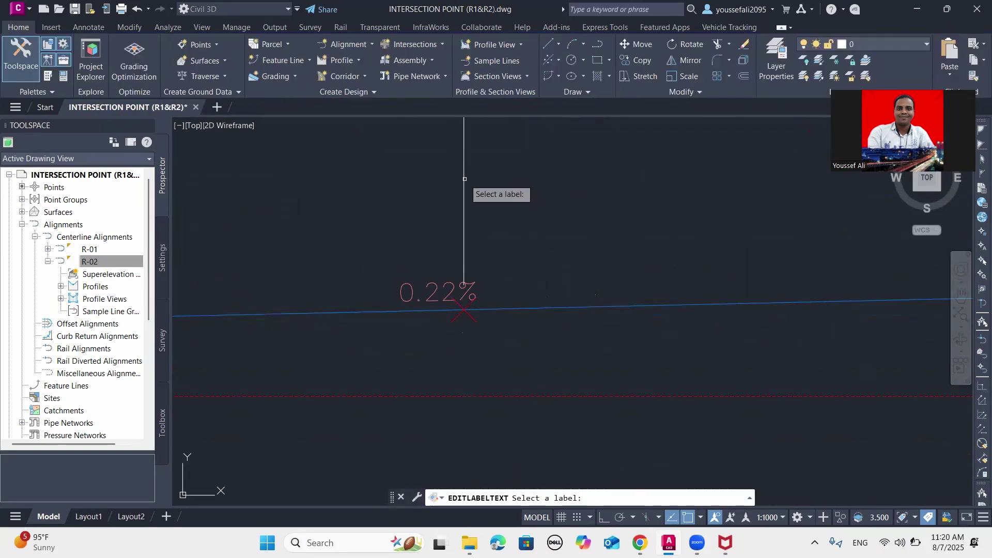
pyautogui.click(525, 185)
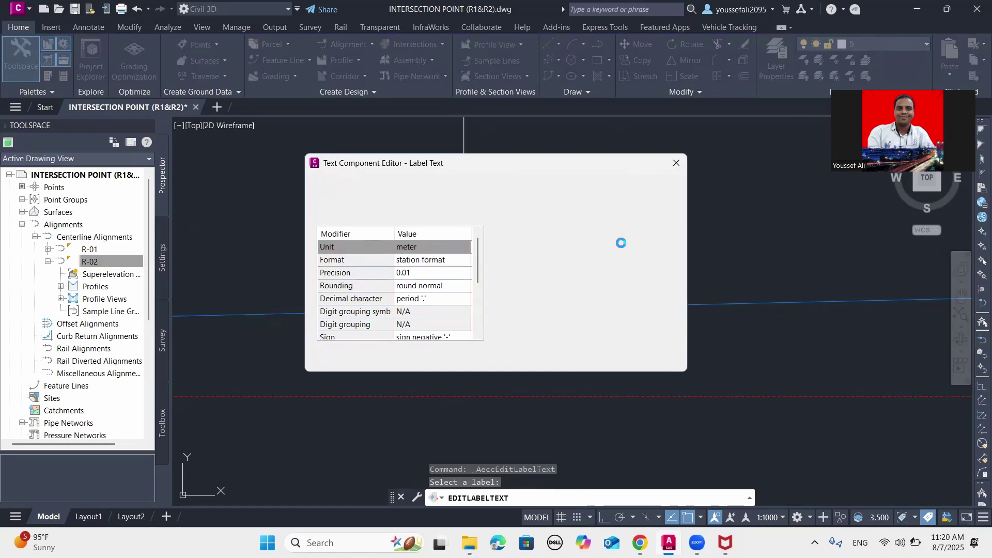
pyautogui.click(650, 241)
pyautogui.click(403, 217)
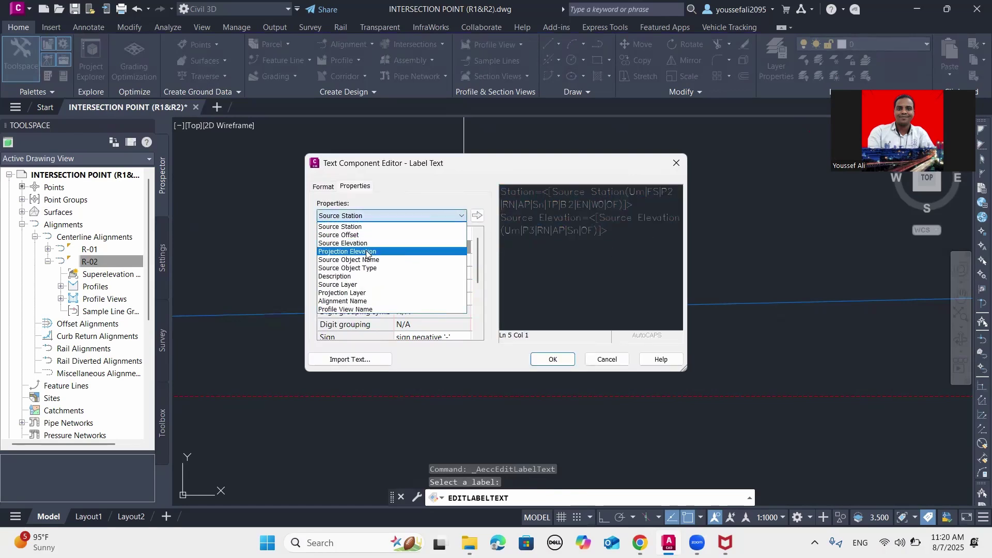
pyautogui.click(364, 251)
pyautogui.click(476, 215)
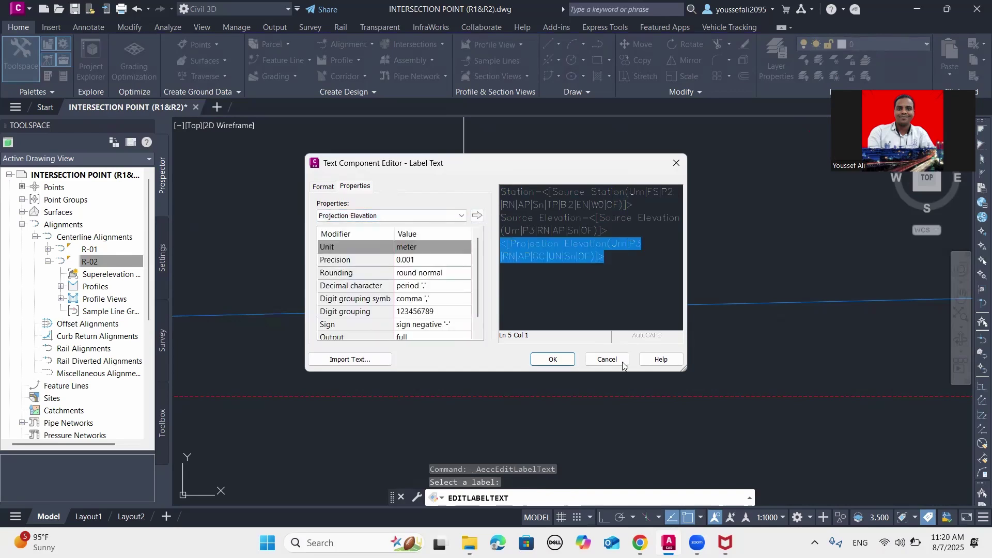
pyautogui.click(553, 359)
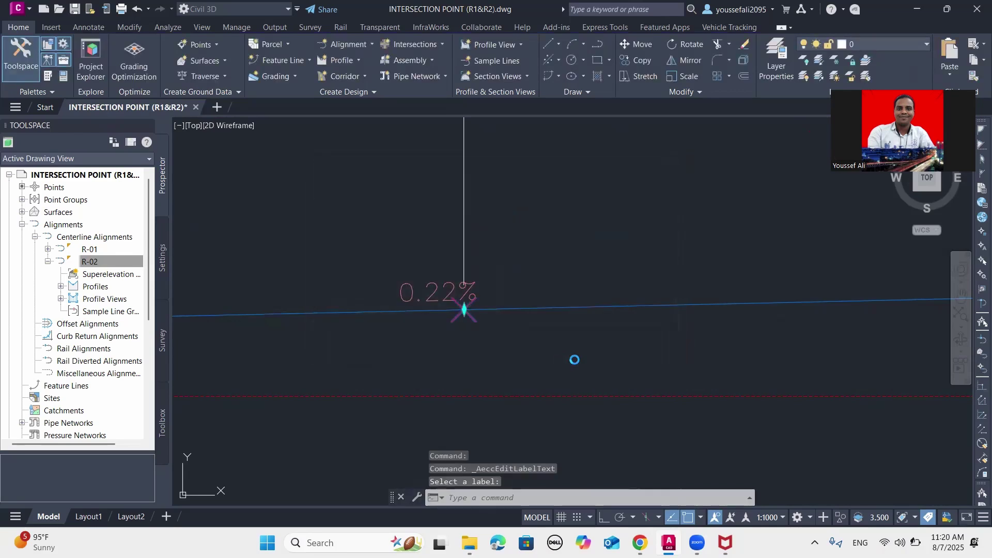
# Examine the projection elevation in the edited label of the projected point in the R-02 profile view.
pyautogui.click(464, 309)
pyautogui.scroll(5, 511, 335)
pyautogui.scroll(-5, 489, 238)
pyautogui.scroll(4, 511, 289)
pyautogui.scroll(-2, 521, 321)
pyautogui.scroll(2, 534, 343)
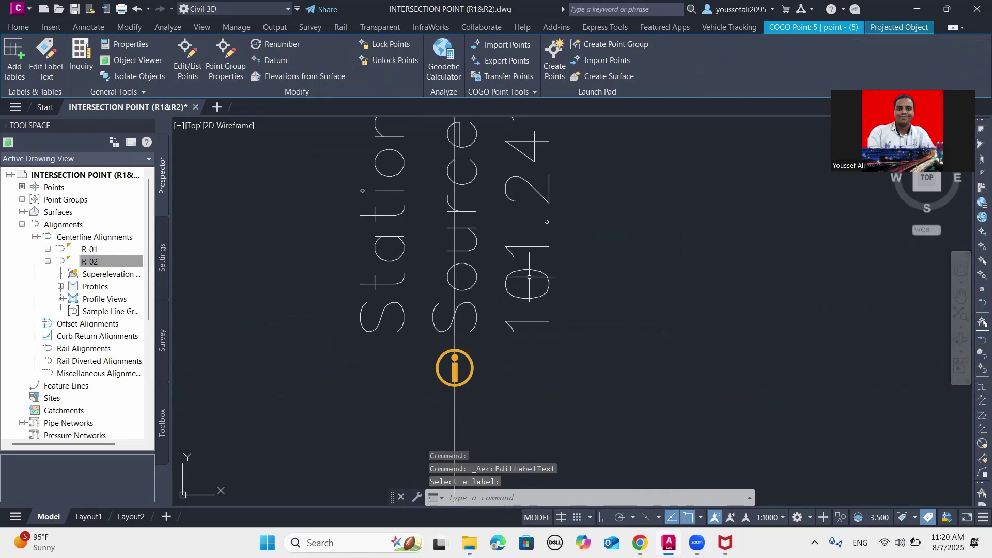
pyautogui.scroll(-2, 563, 302)
pyautogui.scroll(-4, 493, 411)
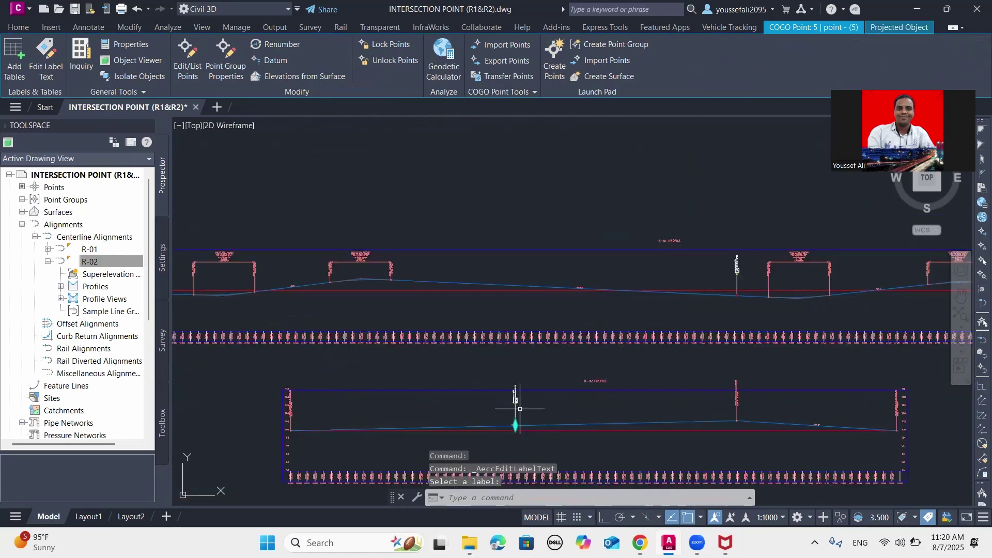
# Compare the projection elevations labelled at the intersection point in the R-01 and R-02 profile views.
pyautogui.scroll(7, 738, 277)
pyautogui.scroll(-8, 641, 267)
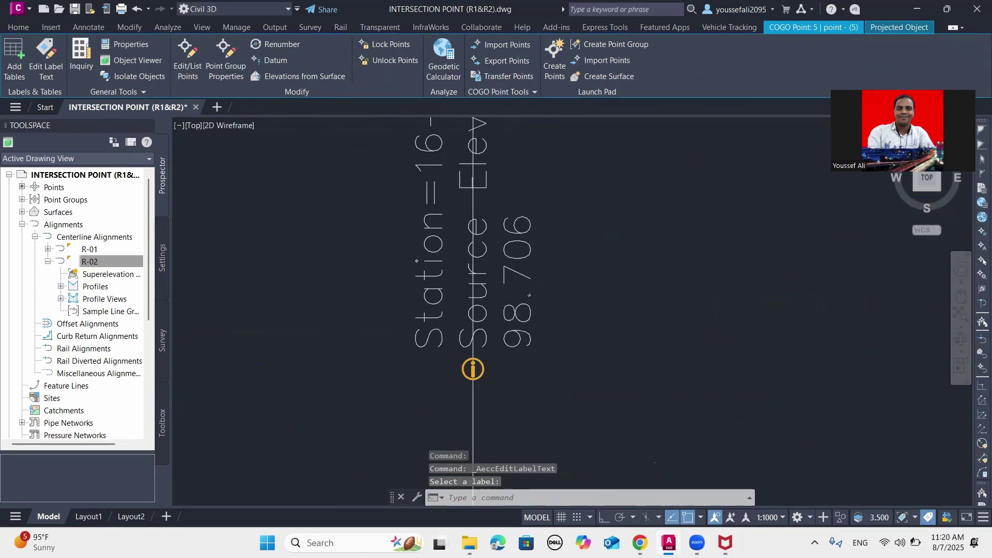
pyautogui.scroll(-1, 299, 454)
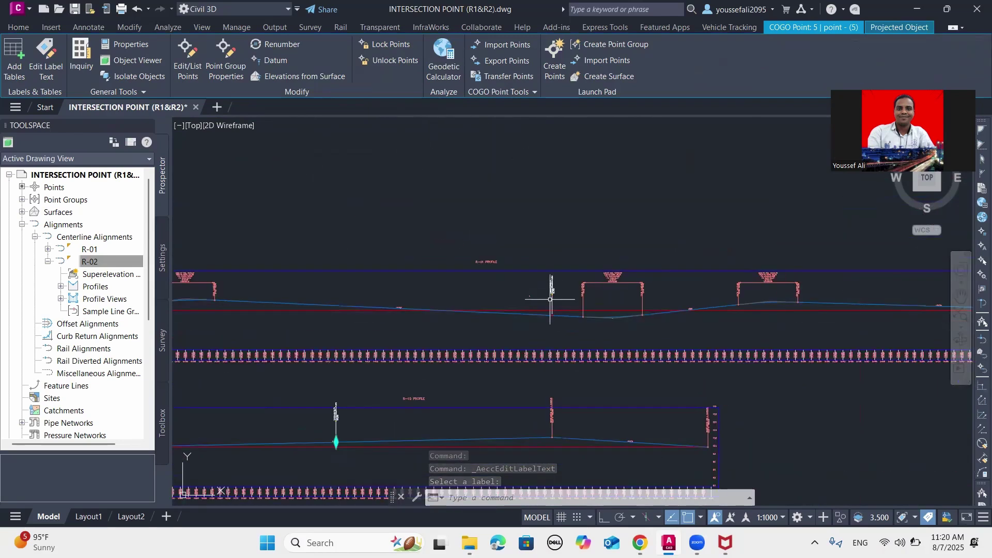
pyautogui.scroll(5, 299, 449)
pyautogui.scroll(-4, 516, 332)
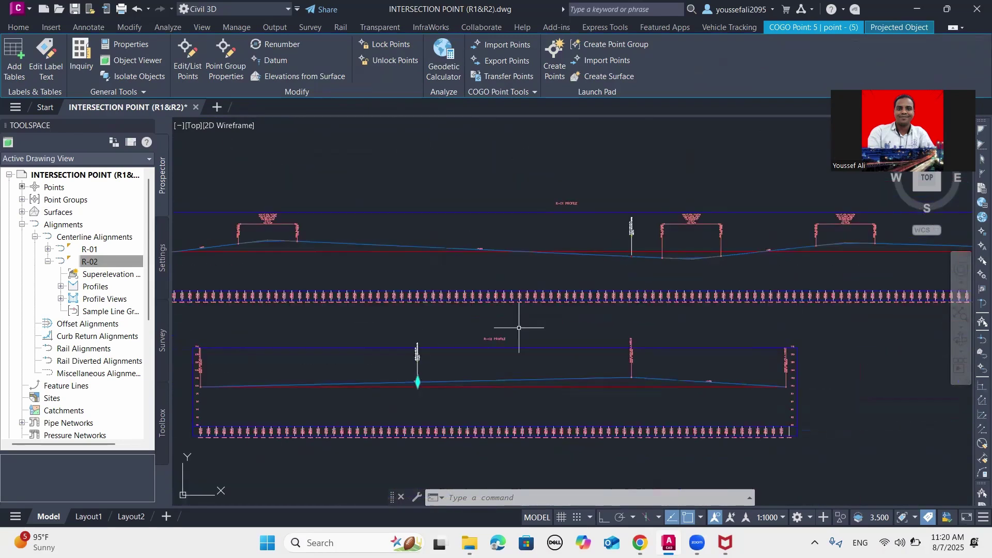
pyautogui.scroll(5, 598, 261)
pyautogui.scroll(-5, 603, 279)
pyautogui.scroll(5, 540, 292)
pyautogui.scroll(-5, 568, 299)
pyautogui.scroll(4, 588, 294)
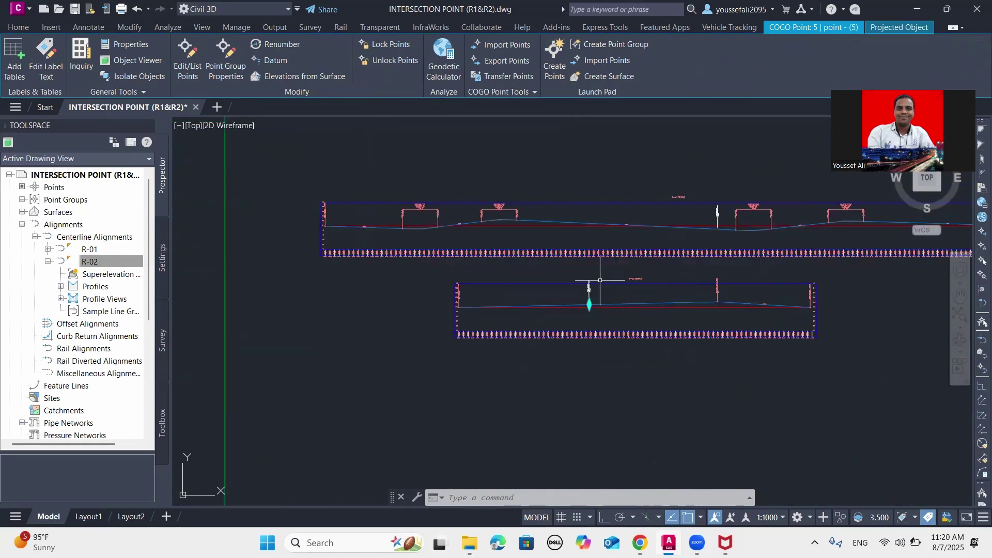
pyautogui.scroll(-3, 737, 262)
pyautogui.scroll(3, 669, 276)
pyautogui.scroll(-3, 672, 279)
pyautogui.scroll(-1, 550, 287)
# Start creating an intersection at the crossing point of the R-01 and R-02 centerline alignments in plan.
pyautogui.scroll(6, 323, 241)
pyautogui.scroll(3, 458, 281)
pyautogui.scroll(-6, 578, 292)
pyautogui.scroll(-1, 574, 291)
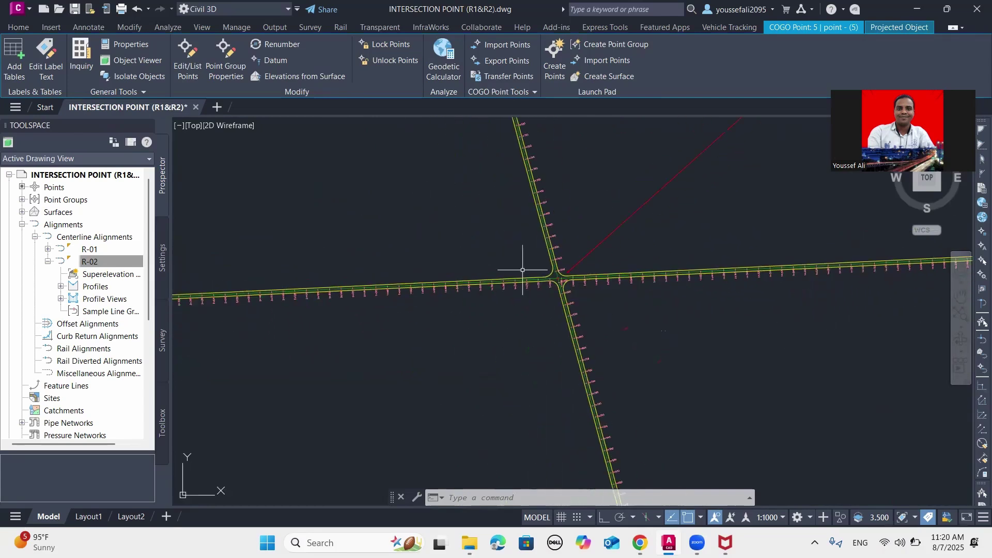
pyautogui.click(18, 27)
pyautogui.click(421, 51)
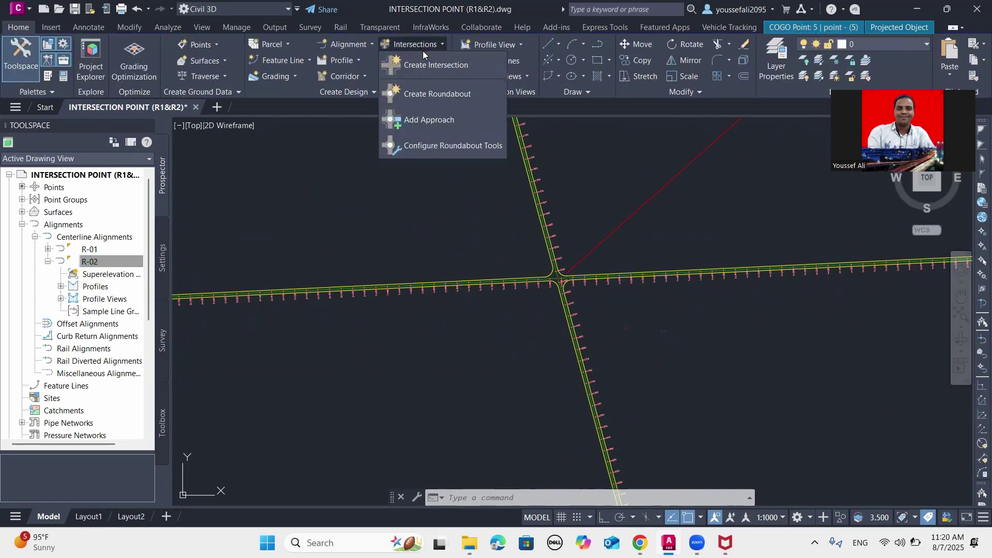
pyautogui.click(422, 62)
pyautogui.scroll(5, 535, 287)
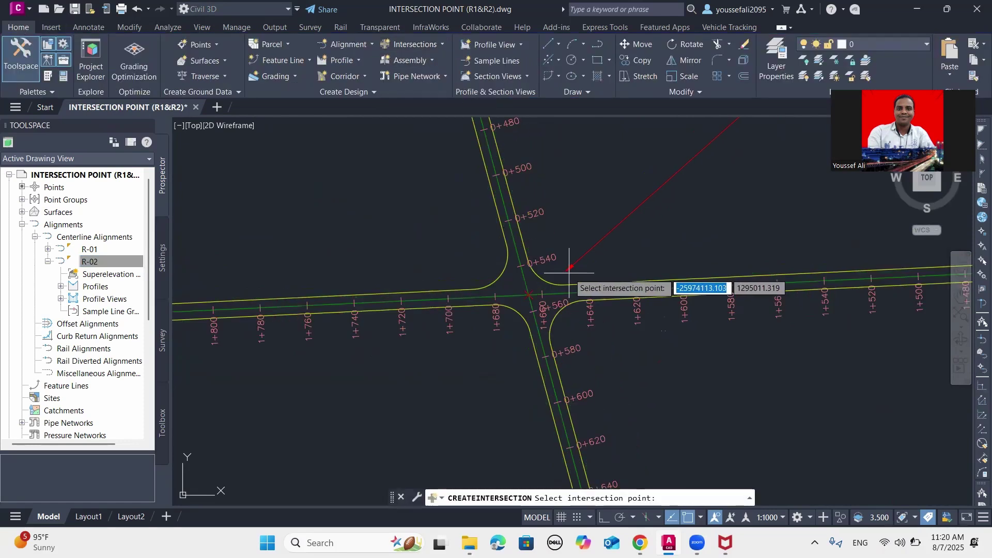
pyautogui.scroll(5, 534, 310)
pyautogui.scroll(-2, 537, 269)
pyautogui.scroll(2, 537, 237)
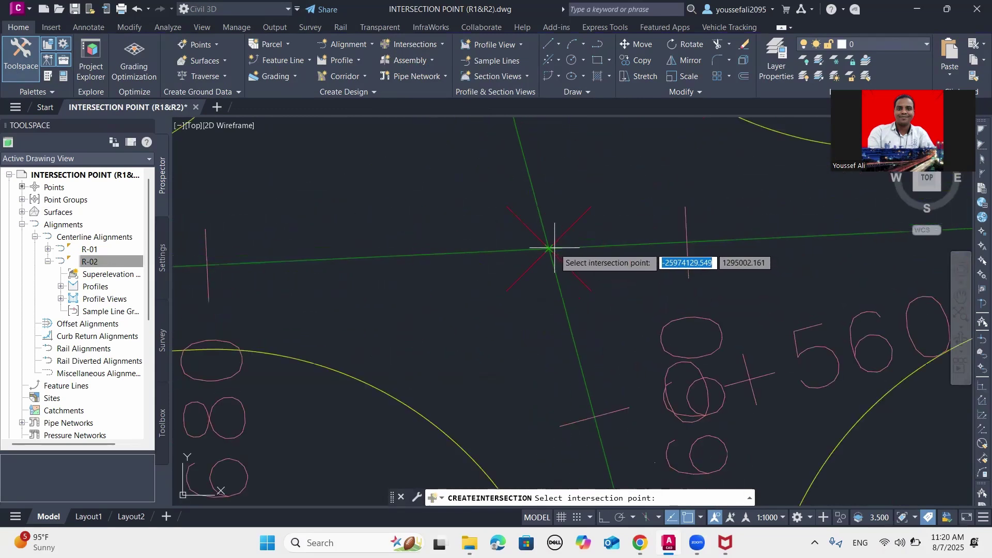
pyautogui.click(551, 248)
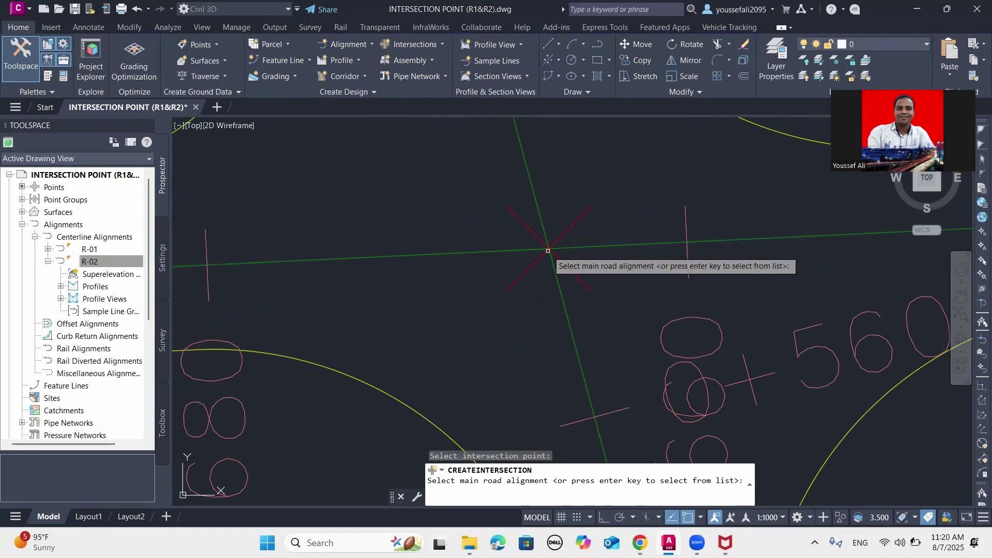
# Choose R-01 as the main road and name the intersection INTRERSECT(R1&R2), with the Primary Road Crown Maintained corridor type.
pyautogui.scroll(-5, 611, 241)
pyautogui.scroll(-4, 591, 240)
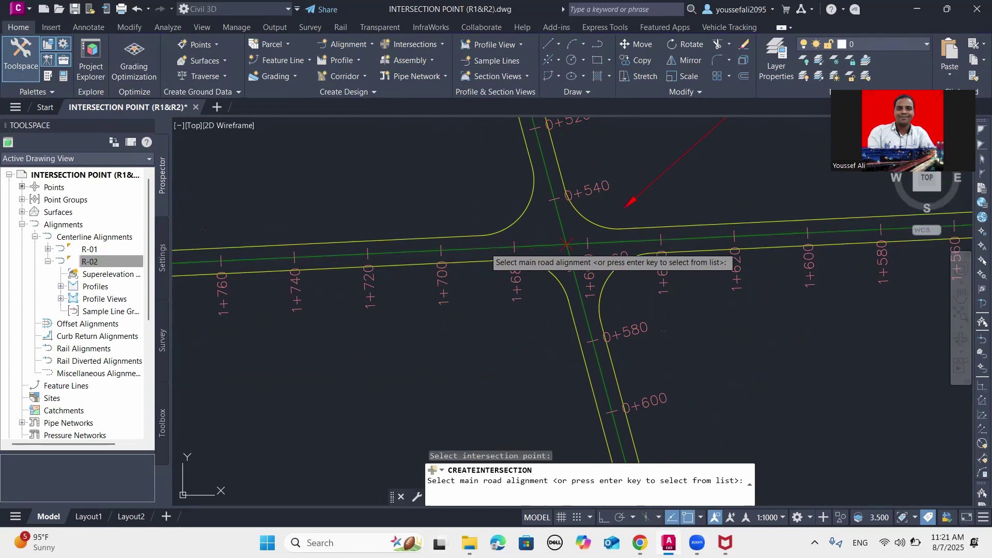
pyautogui.click(567, 262)
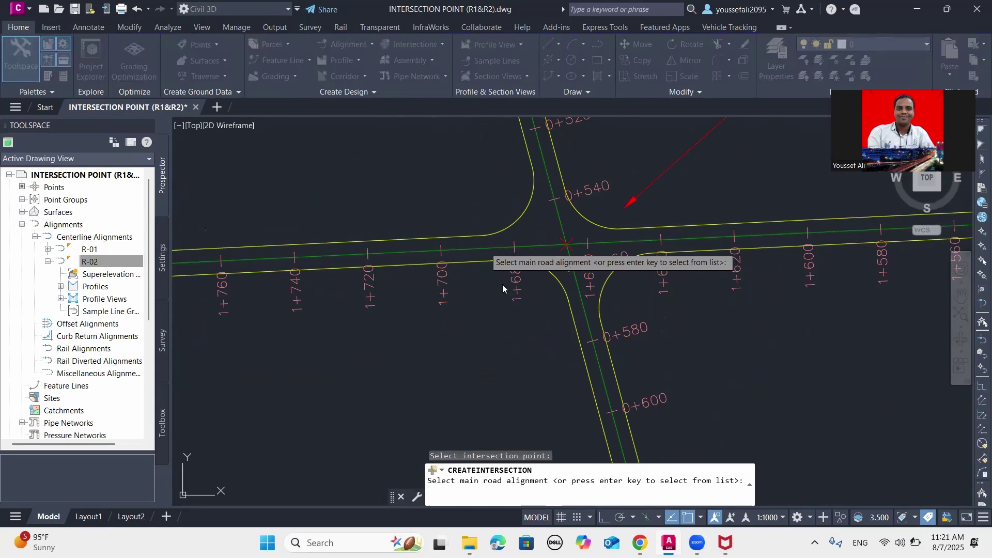
pyautogui.click(510, 302)
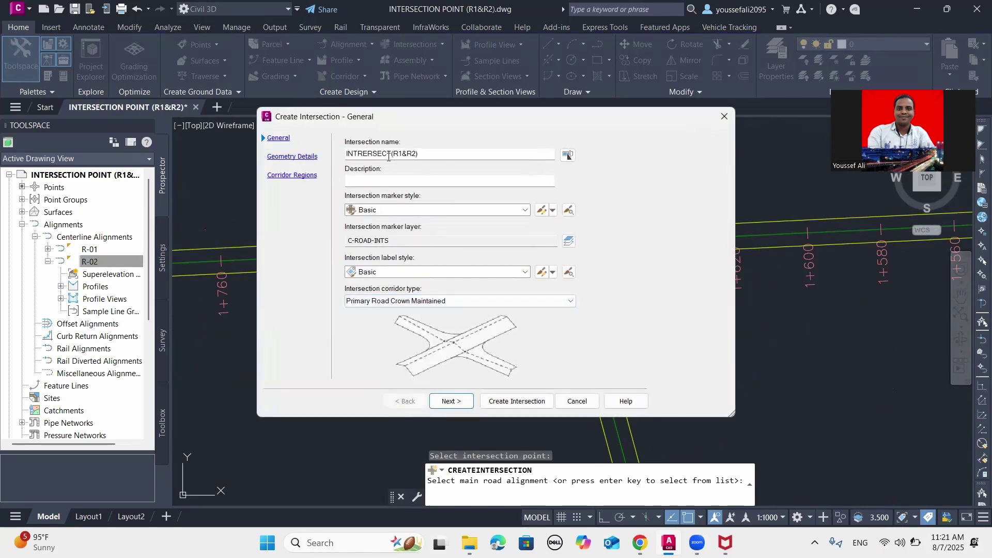
# Turn off offset alignments in the intersection's geometry details, review its corridor regions, and create the intersection.
pyautogui.click(305, 157)
pyautogui.click(354, 223)
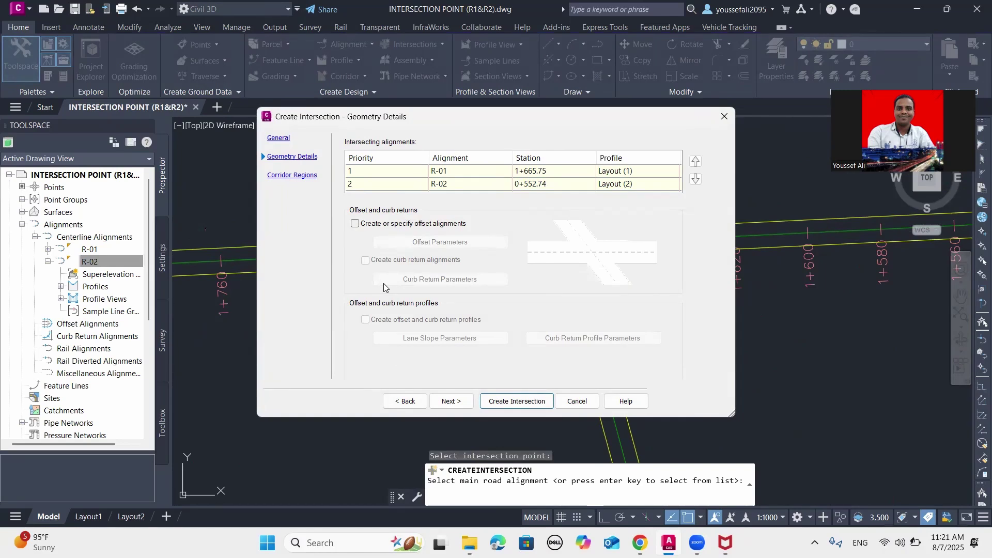
pyautogui.click(305, 179)
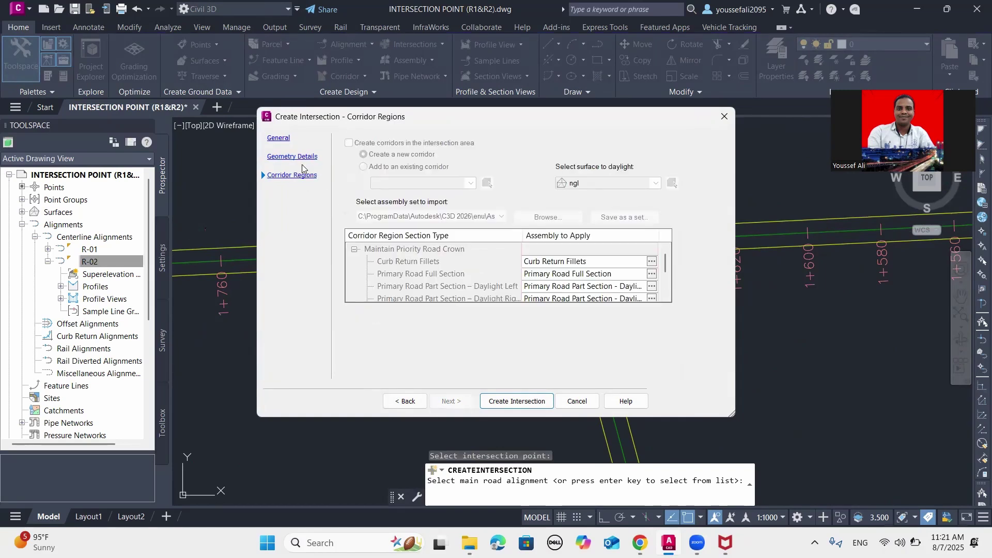
pyautogui.click(298, 161)
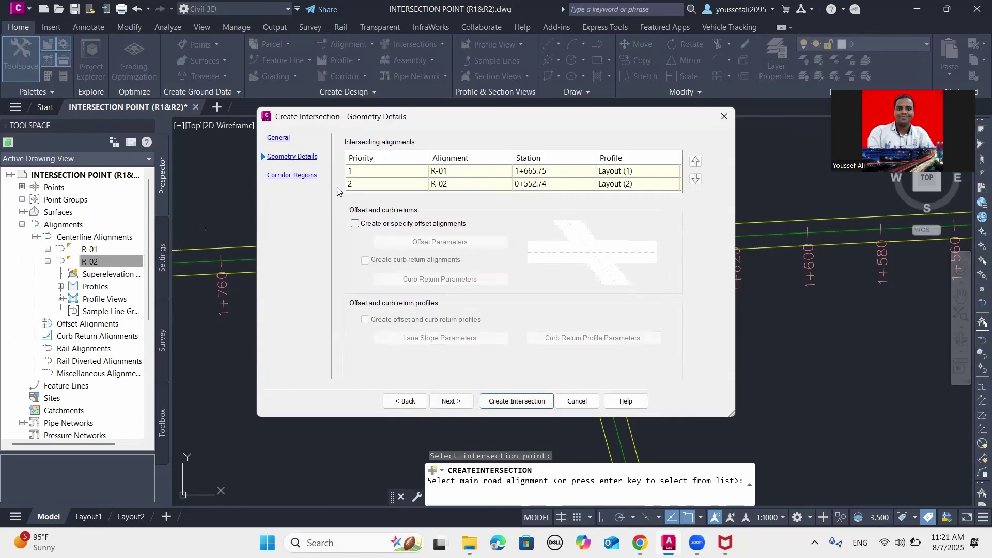
pyautogui.click(312, 176)
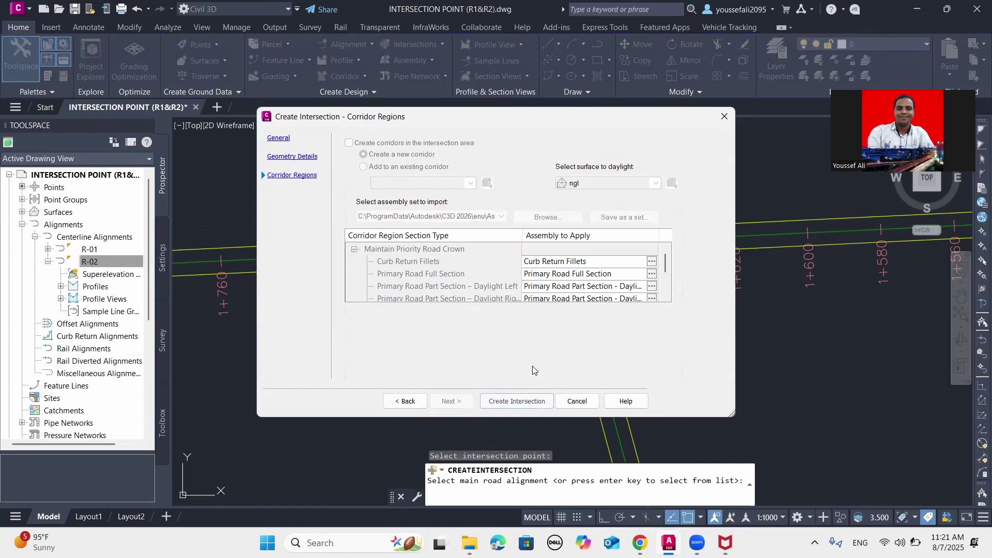
pyautogui.click(517, 401)
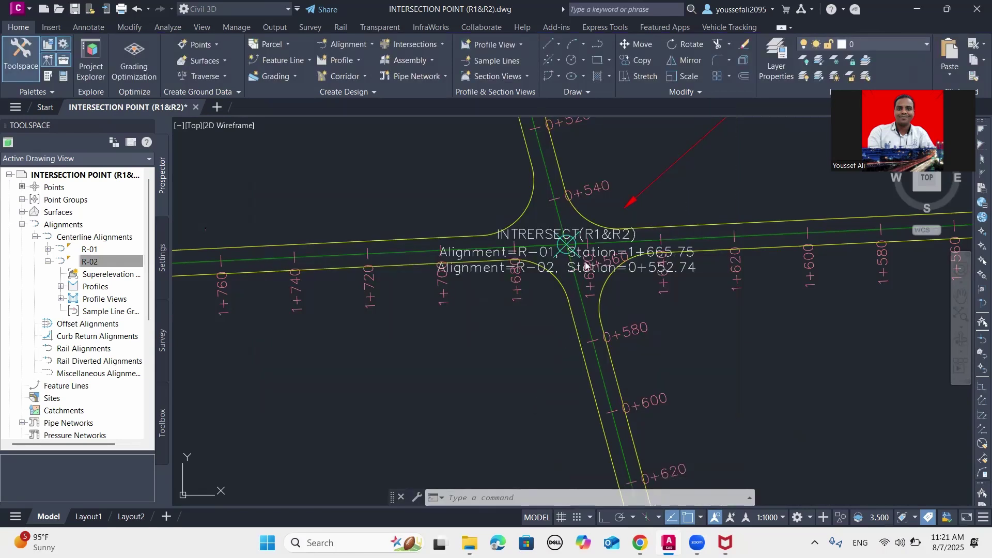
# Move the intersection label away from its marker into the empty area below R-01 and west of R-02.
pyautogui.scroll(-2, 585, 265)
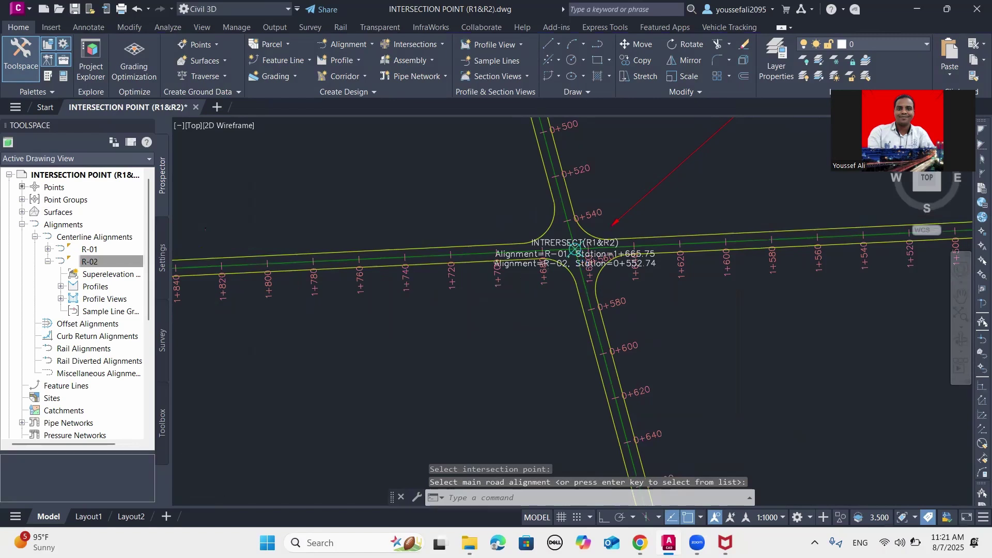
pyautogui.scroll(4, 535, 302)
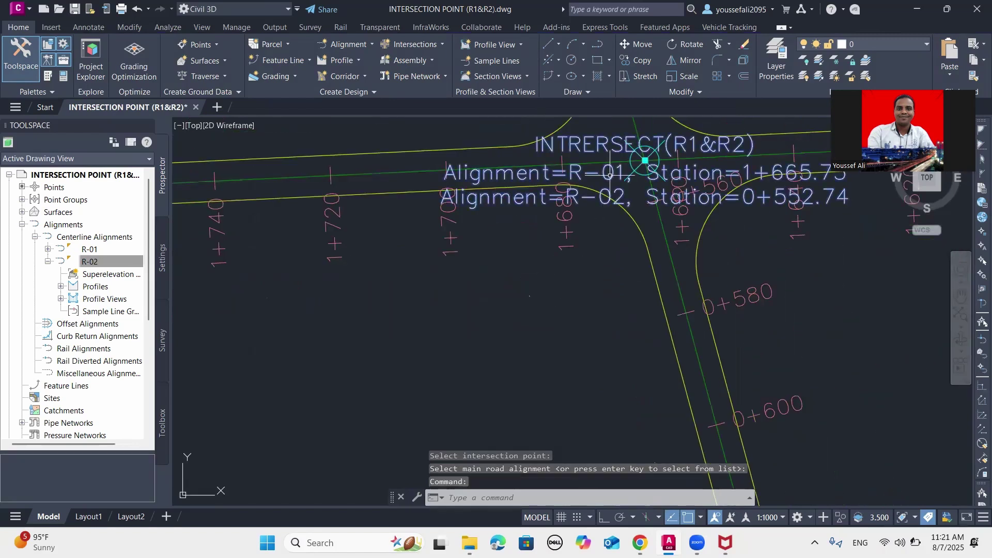
pyautogui.click(643, 161)
pyautogui.click(645, 161)
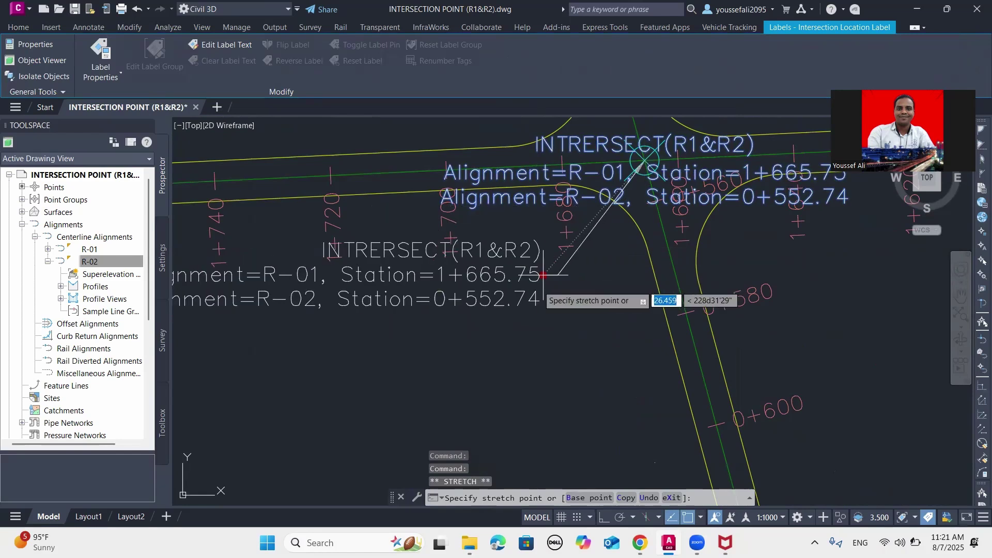
pyautogui.click(562, 324)
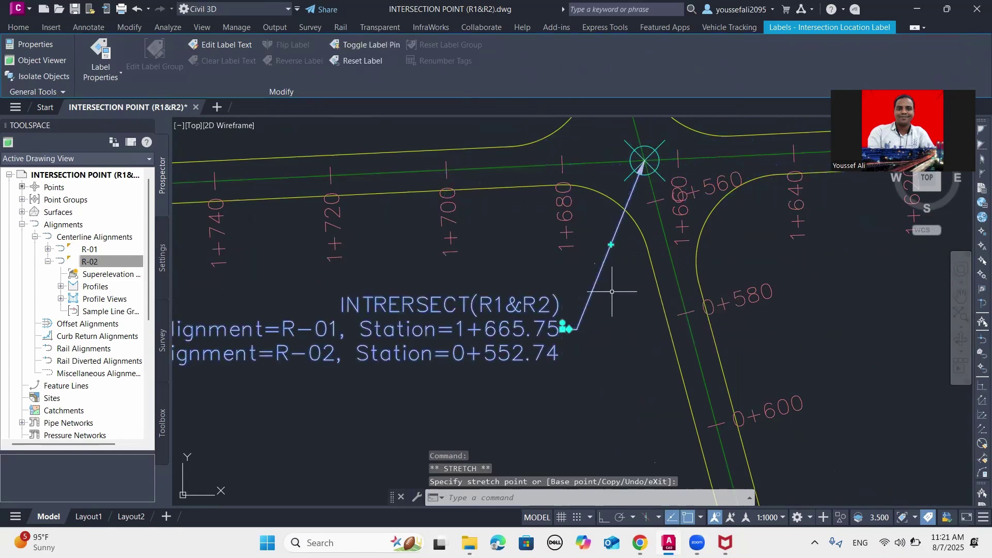
# Examine the R-01 and R-02 stations shown in the intersection label, and deselect the label.
pyautogui.scroll(-4, 612, 290)
pyautogui.scroll(4, 511, 310)
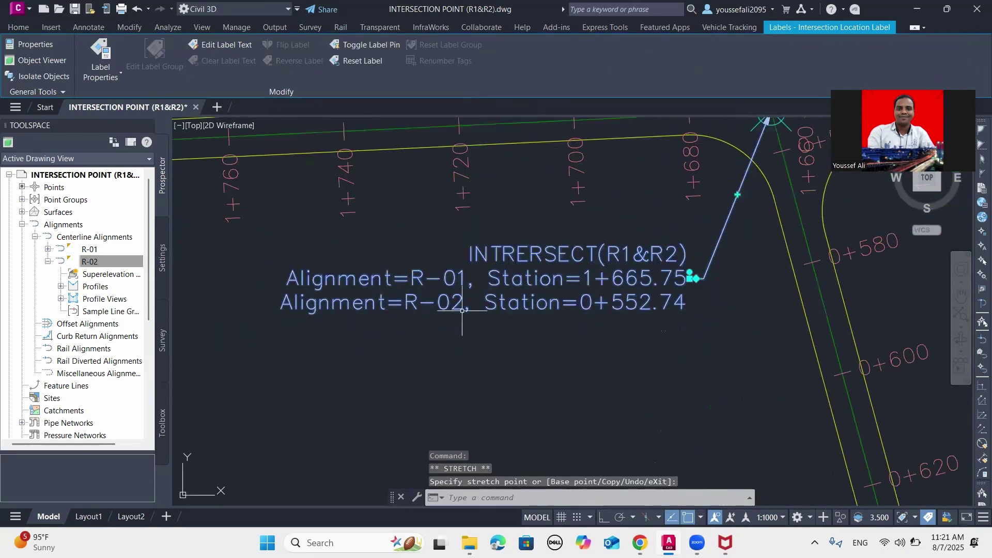
pyautogui.scroll(2, 656, 288)
pyautogui.scroll(-2, 594, 284)
pyautogui.scroll(2, 555, 285)
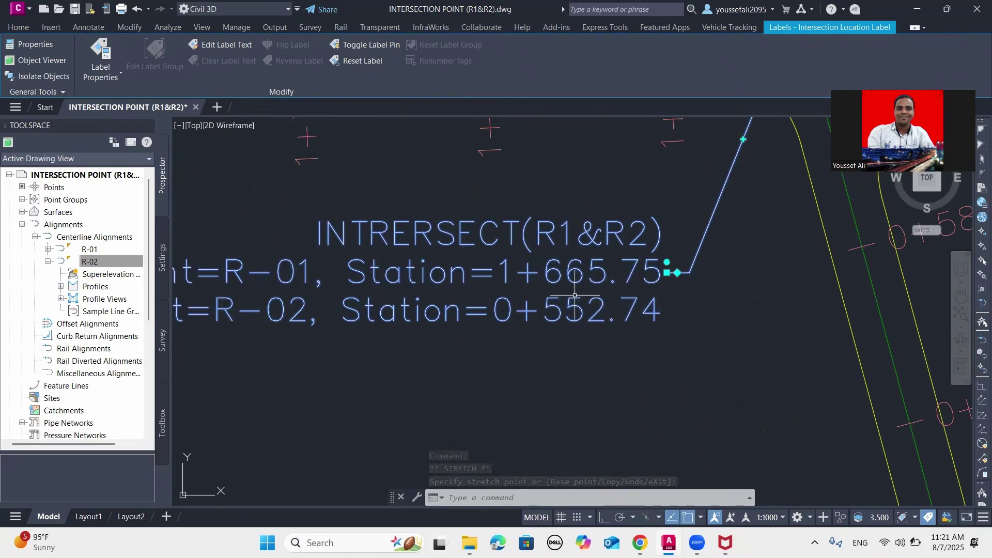
pyautogui.scroll(3, 574, 296)
pyautogui.scroll(-1, 569, 284)
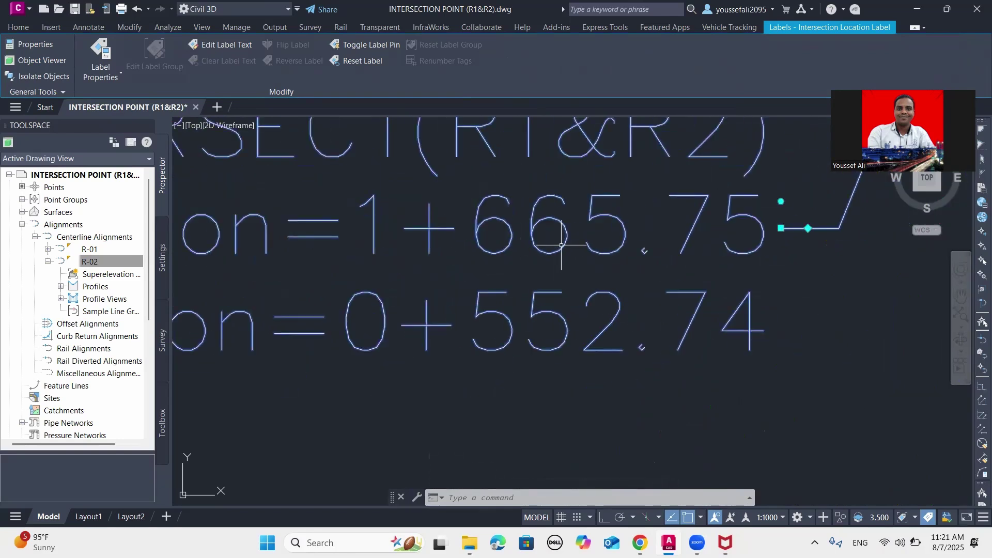
pyautogui.scroll(-1, 560, 253)
pyautogui.press('Escape')
pyautogui.scroll(-1, 533, 275)
pyautogui.scroll(-1, 432, 301)
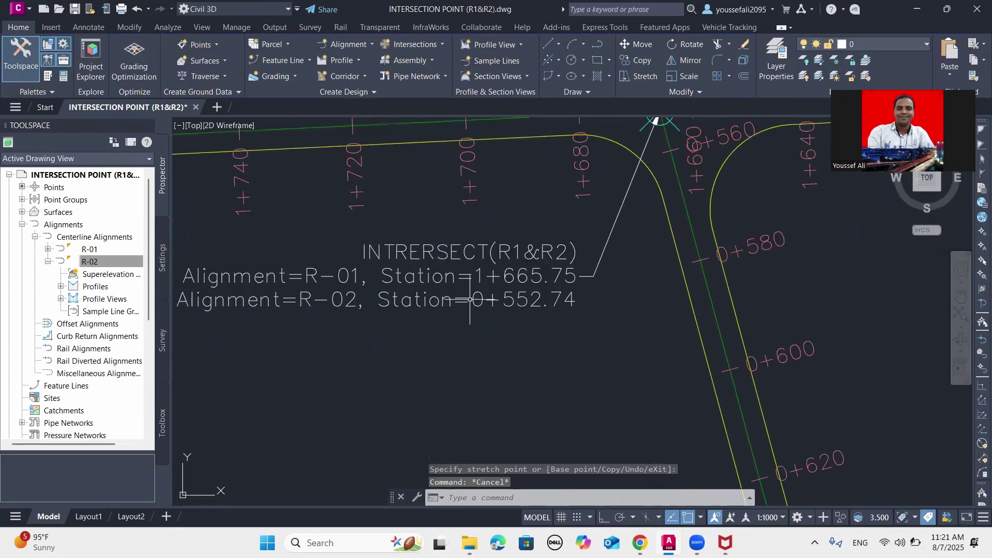
# Examine the projected point's station and projection elevation in the R-01 profile view against the intersection label.
pyautogui.scroll(1, 471, 299)
pyautogui.scroll(-3, 514, 263)
pyautogui.scroll(-3, 545, 266)
pyautogui.scroll(1, 544, 266)
pyautogui.scroll(-3, 545, 266)
pyautogui.scroll(4, 351, 283)
pyautogui.scroll(-4, 329, 287)
pyautogui.scroll(5, 679, 306)
pyautogui.scroll(6, 642, 232)
pyautogui.scroll(-4, 587, 277)
pyautogui.scroll(2, 593, 293)
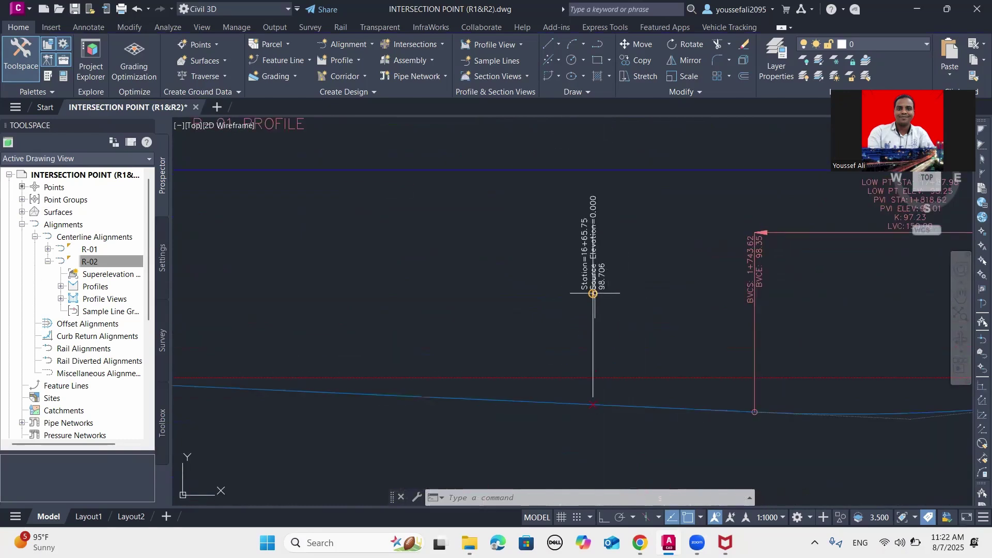
pyautogui.scroll(3, 612, 267)
pyautogui.scroll(-4, 610, 261)
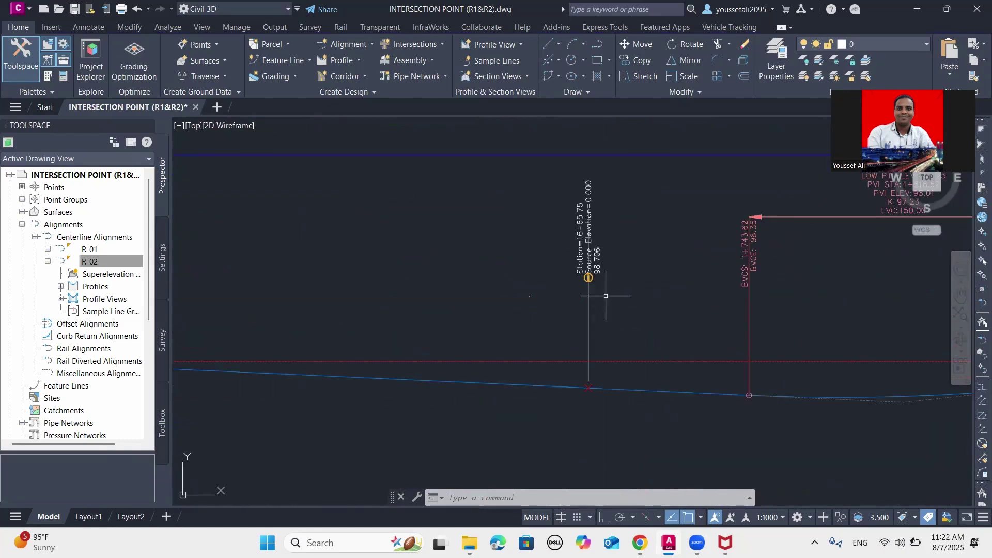
pyautogui.scroll(2, 602, 274)
pyautogui.scroll(-2, 625, 263)
pyautogui.scroll(2, 629, 257)
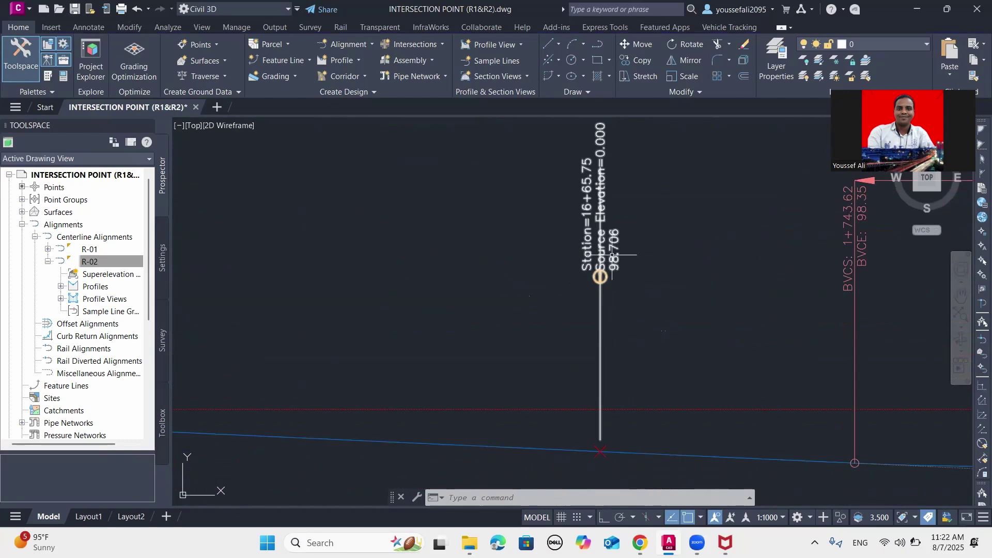
# Compare the projected point's station and elevation in the R-02 profile view with those in the R-01 profile view.
pyautogui.scroll(-2, 622, 266)
pyautogui.scroll(-4, 626, 215)
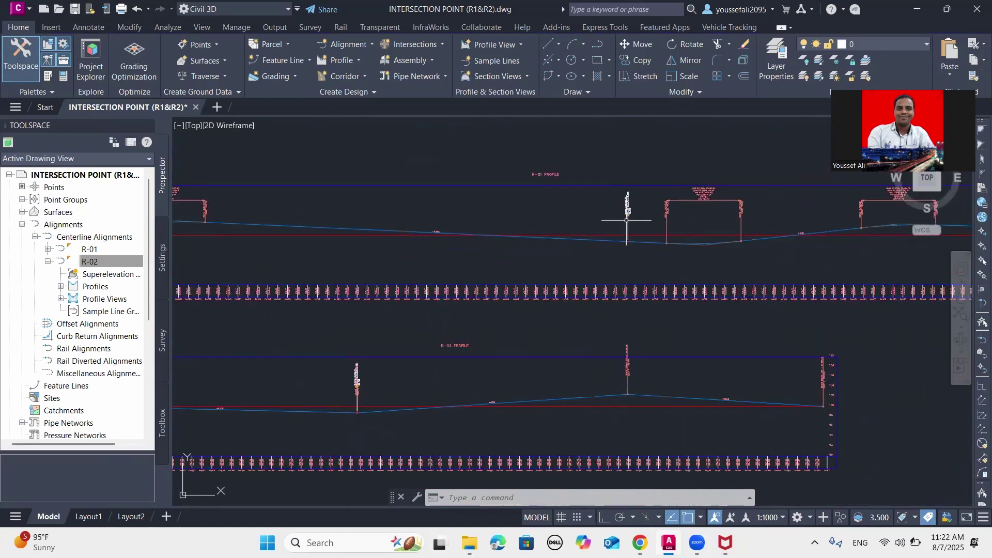
pyautogui.scroll(5, 441, 310)
pyautogui.scroll(3, 443, 282)
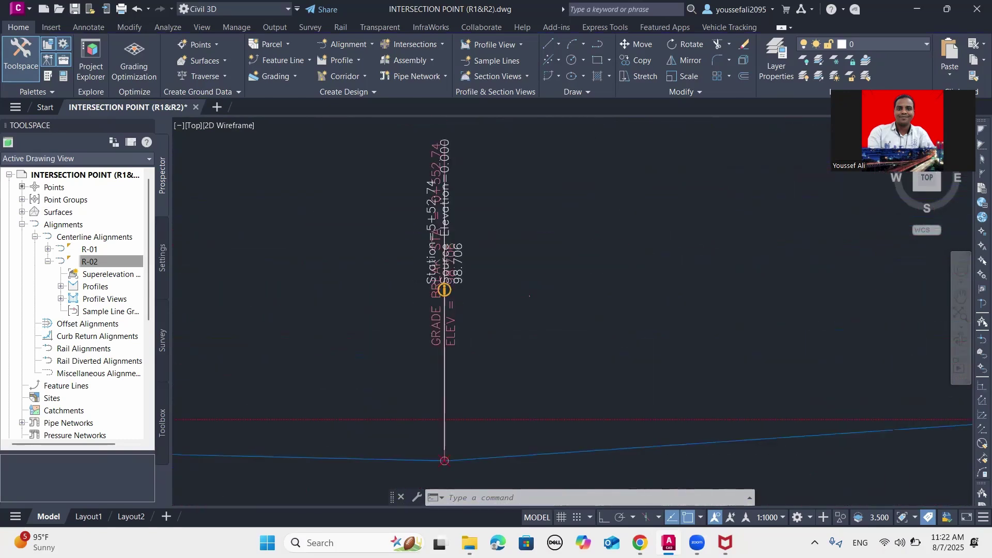
pyautogui.scroll(-6, 458, 281)
pyautogui.scroll(4, 465, 284)
# Lower the sag PVI of the R-01 layout profile near station 1+820 to an elevation of about 94.47.
pyautogui.scroll(-4, 664, 290)
pyautogui.scroll(5, 664, 258)
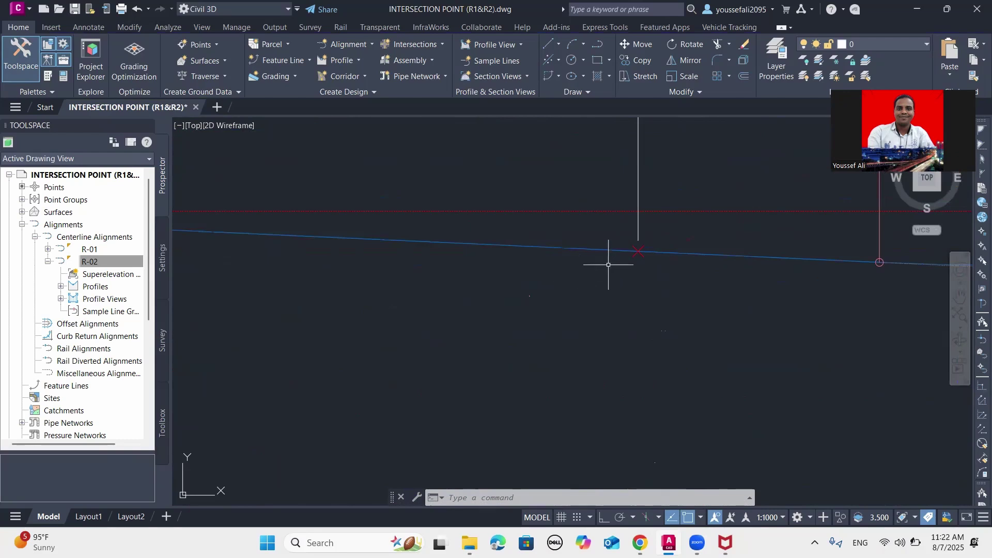
pyautogui.click(594, 250)
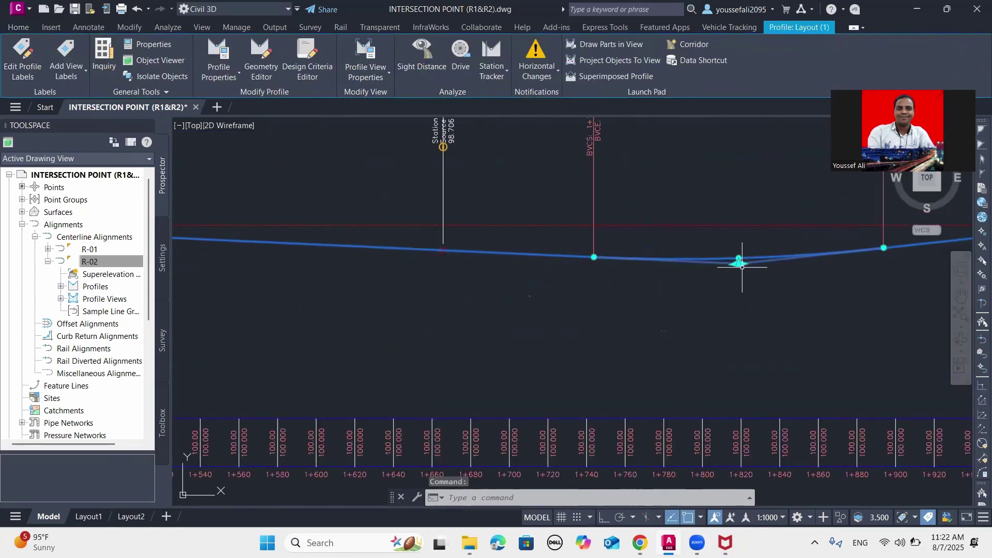
pyautogui.click(738, 263)
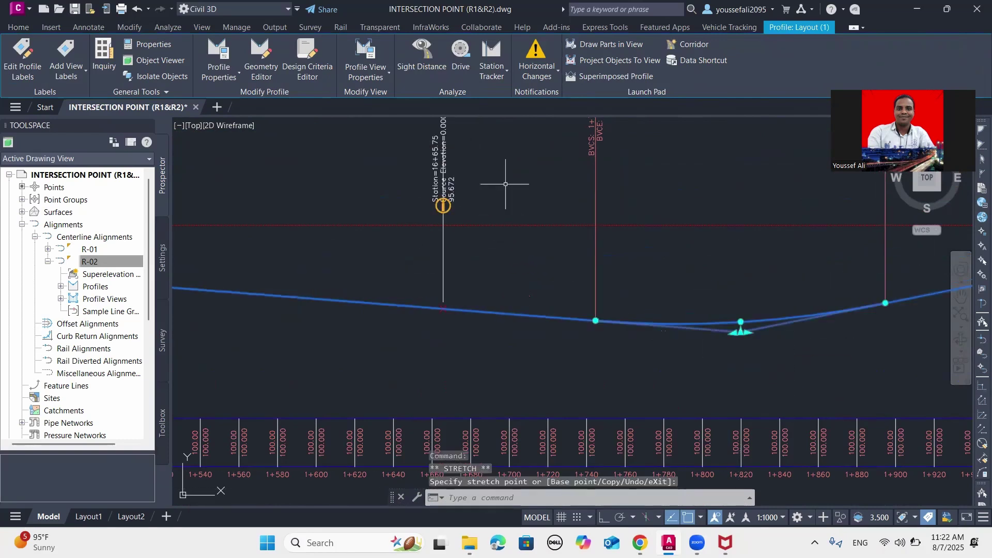
# Compare the updated projection elevations of the intersection point in the R-01 and R-02 profile views.
pyautogui.scroll(-5, 575, 202)
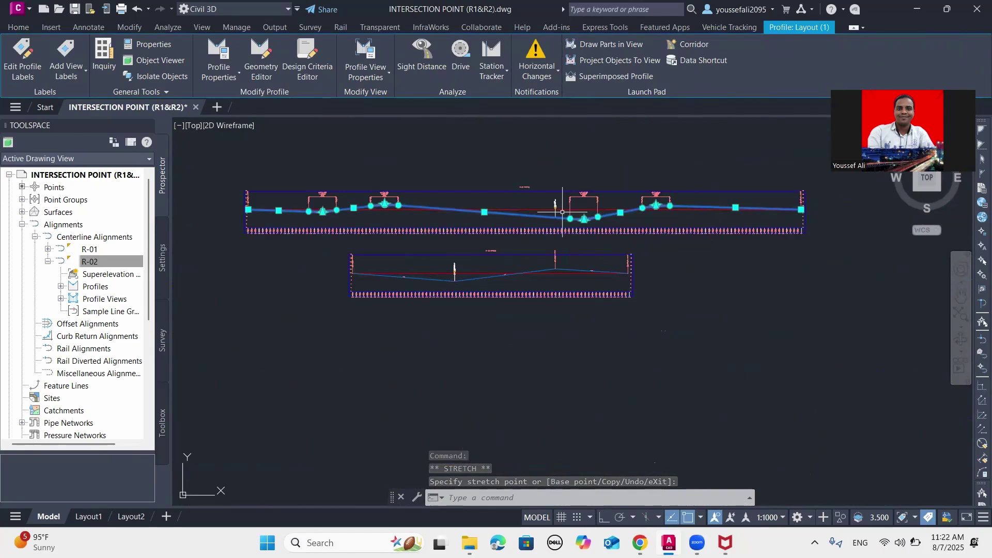
pyautogui.scroll(10, 565, 194)
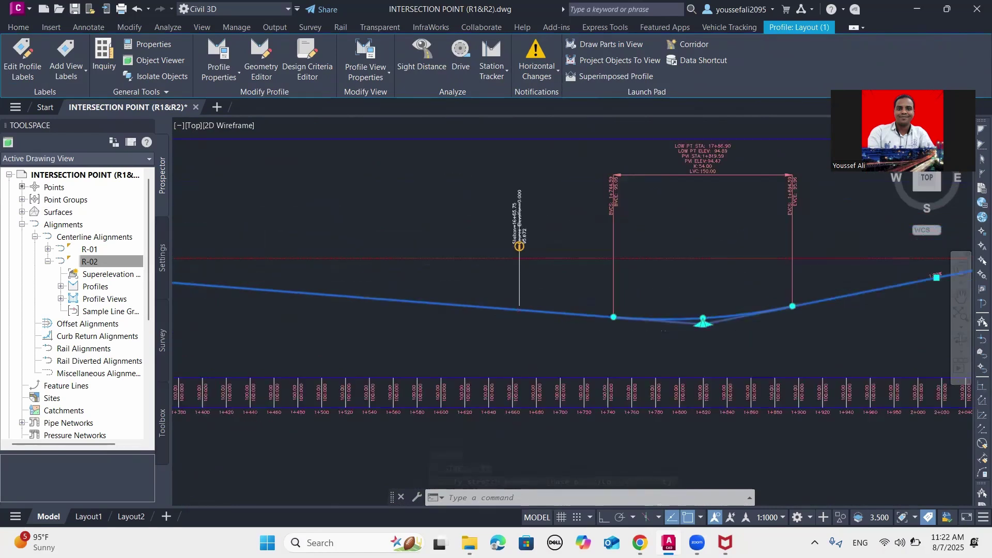
pyautogui.scroll(-2, 553, 276)
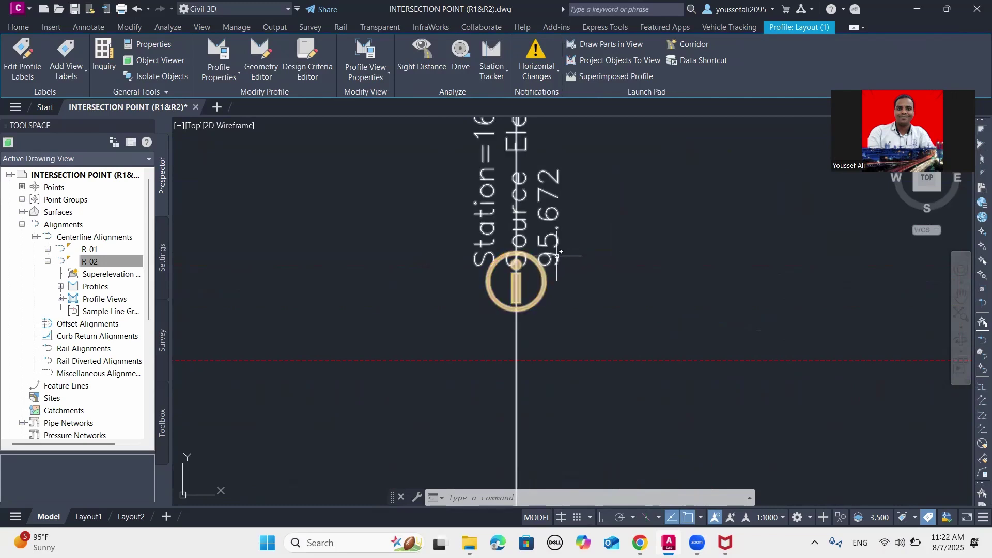
pyautogui.scroll(-6, 563, 238)
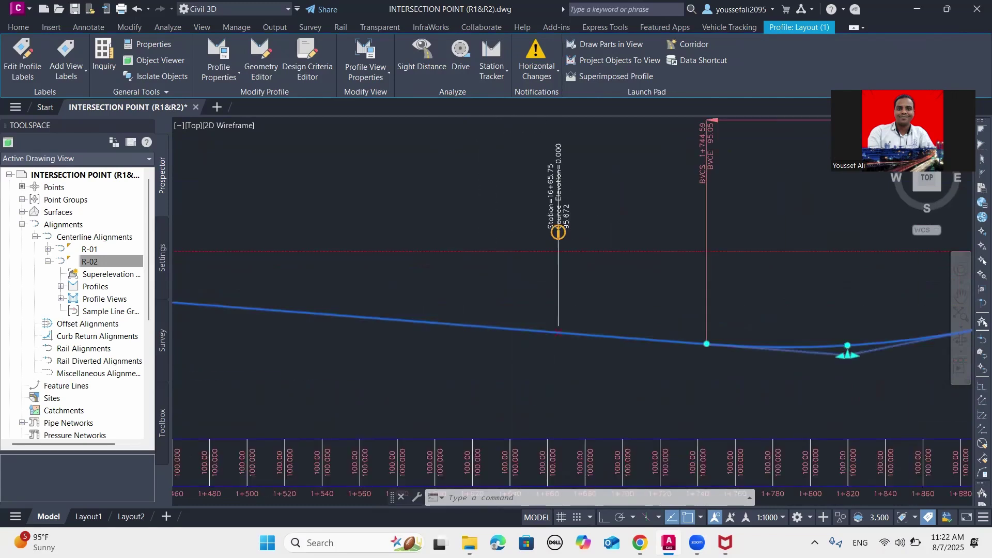
pyautogui.scroll(3, 319, 379)
pyautogui.scroll(8, 320, 379)
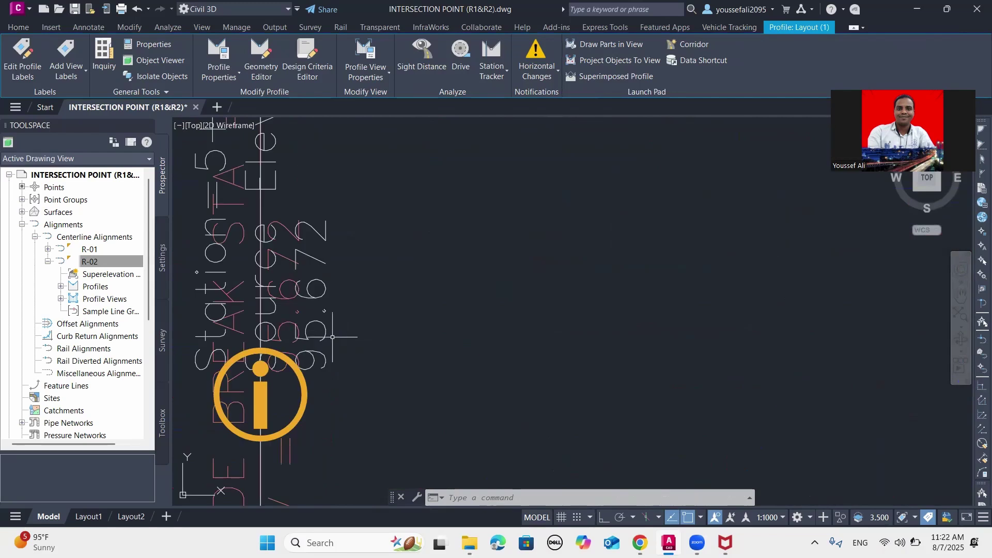
pyautogui.scroll(-10, 520, 321)
pyautogui.scroll(3, 762, 243)
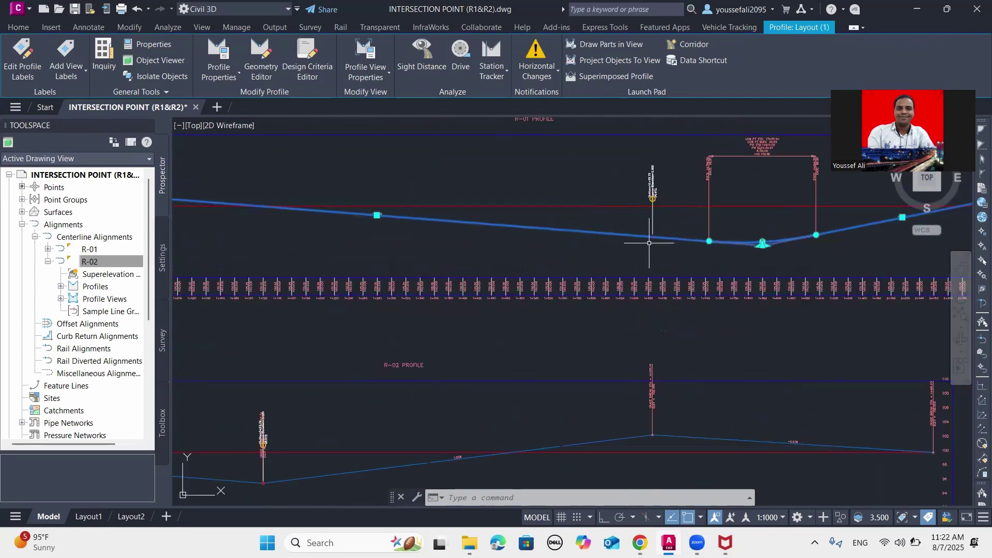
# Raise the R-01 layout profile's sag PVI near station 1+820 above the red profile line.
pyautogui.scroll(4, 729, 259)
pyautogui.click(724, 257)
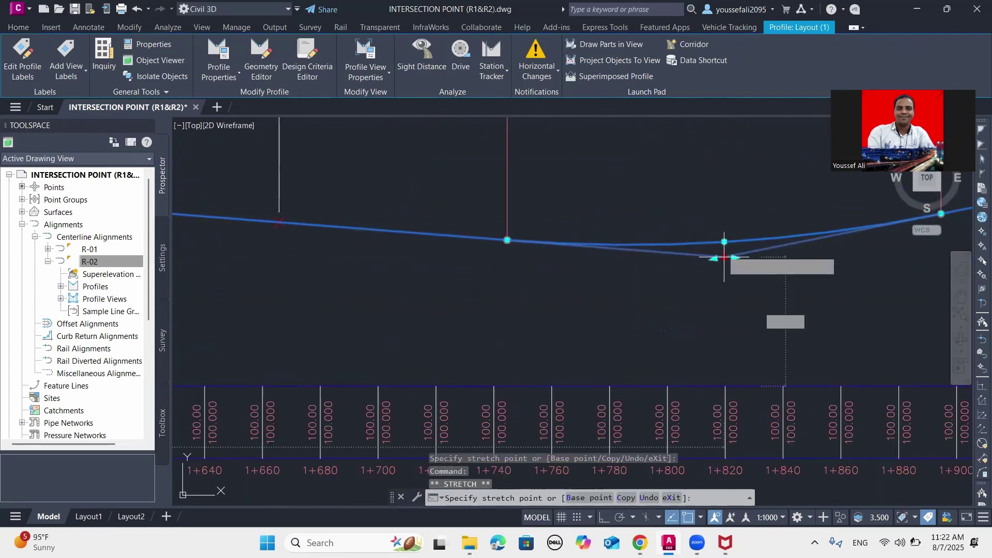
pyautogui.scroll(-3, 726, 258)
pyautogui.click(716, 148)
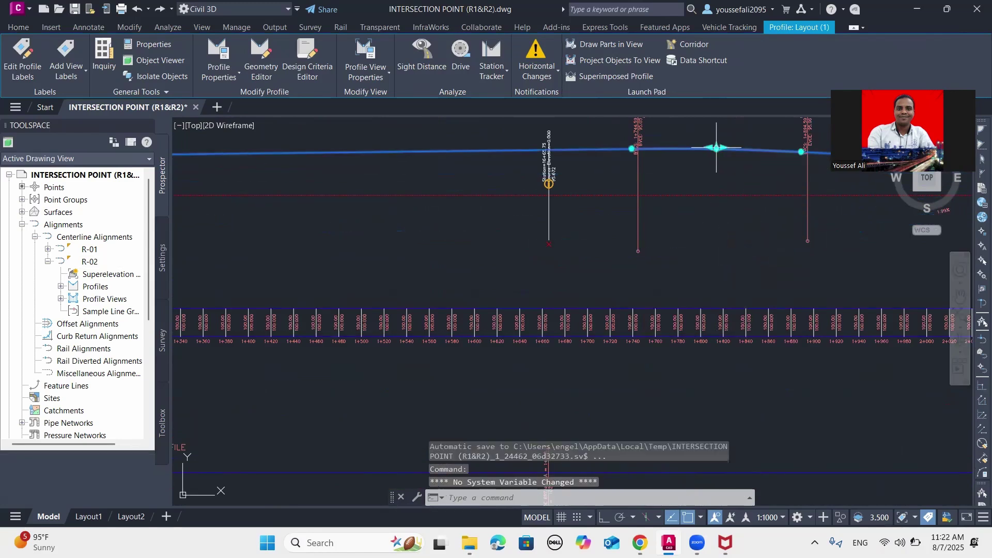
pyautogui.scroll(-3, 560, 279)
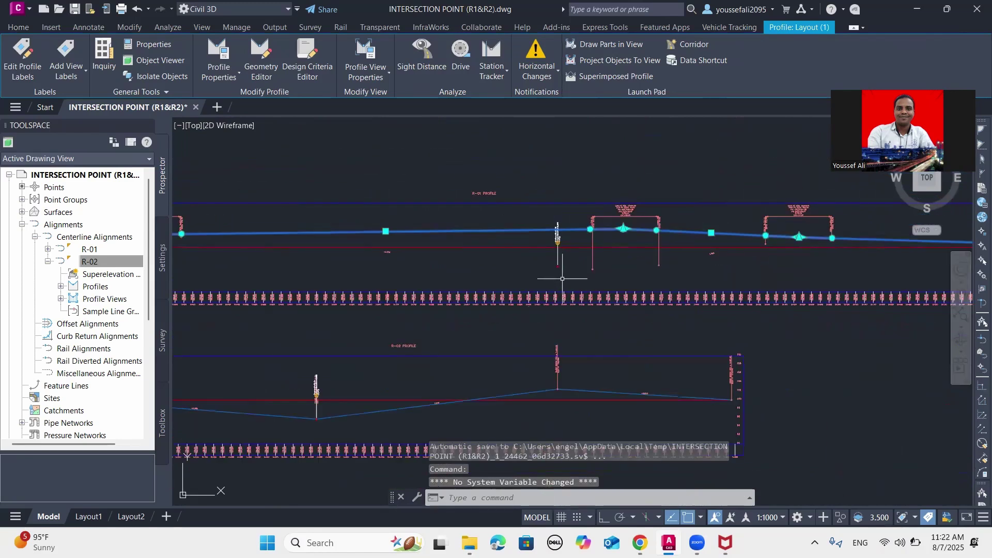
pyautogui.write('CREATEINTERSECTION')
pyautogui.press('Return')
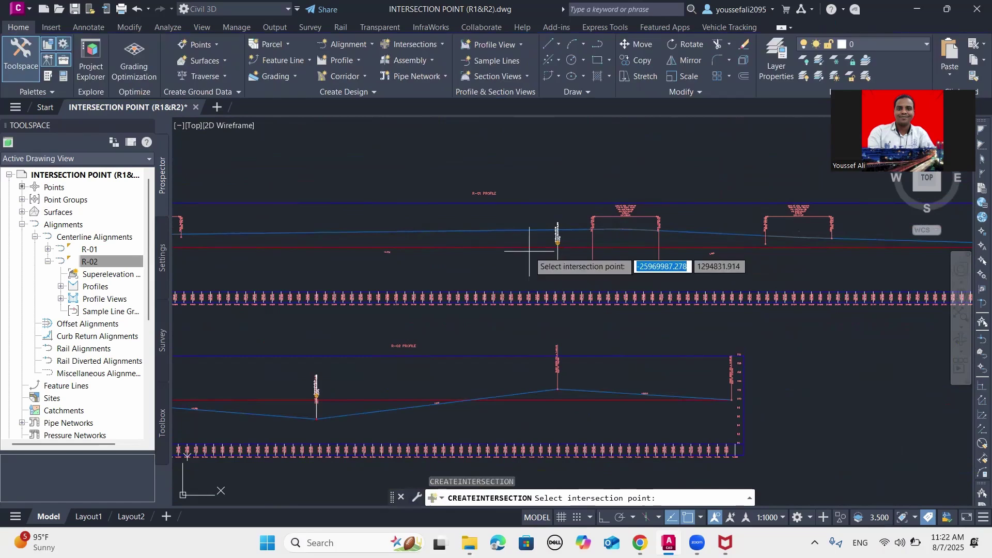
pyautogui.scroll(5, 572, 276)
pyautogui.scroll(-2, 573, 279)
pyautogui.write('re')
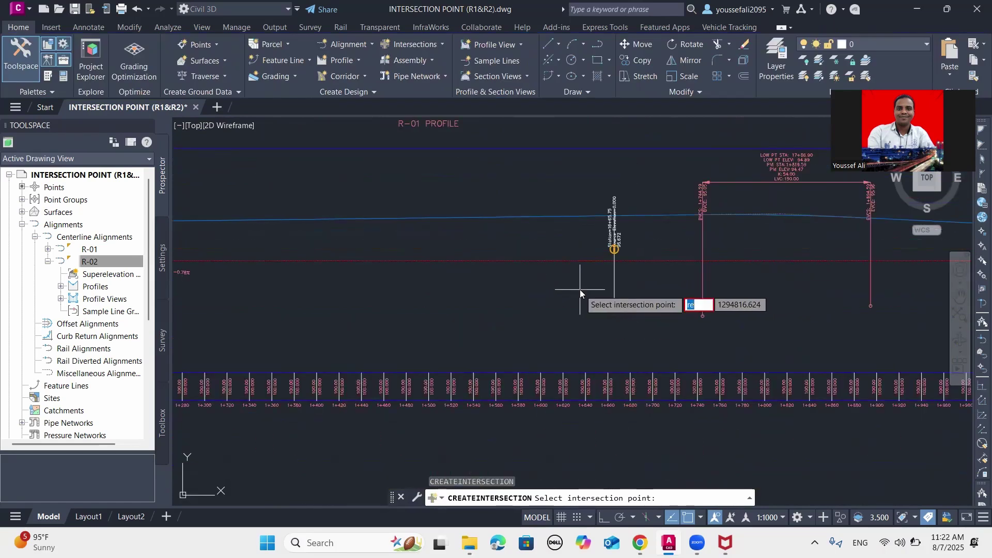
pyautogui.press('Escape')
# Undo the last upward move of the R-01 profile's PVI near station 1+820.
pyautogui.scroll(-3, 580, 289)
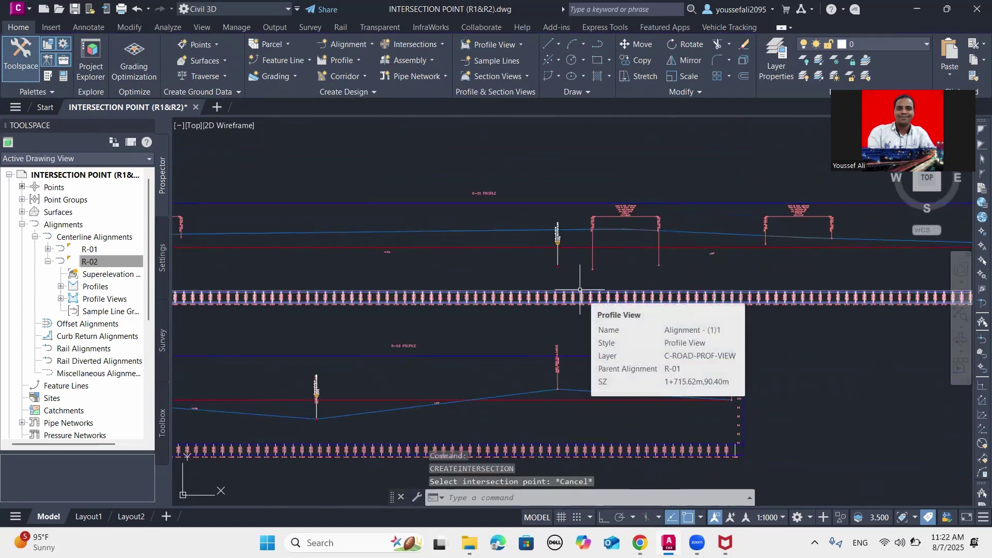
pyautogui.hotkey('ctrl', 'z')
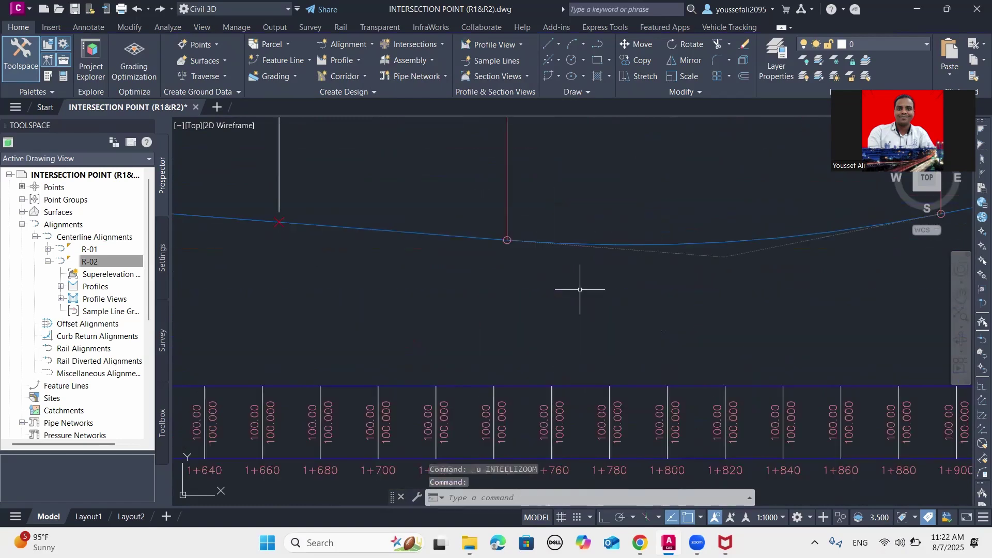
pyautogui.scroll(-3, 730, 340)
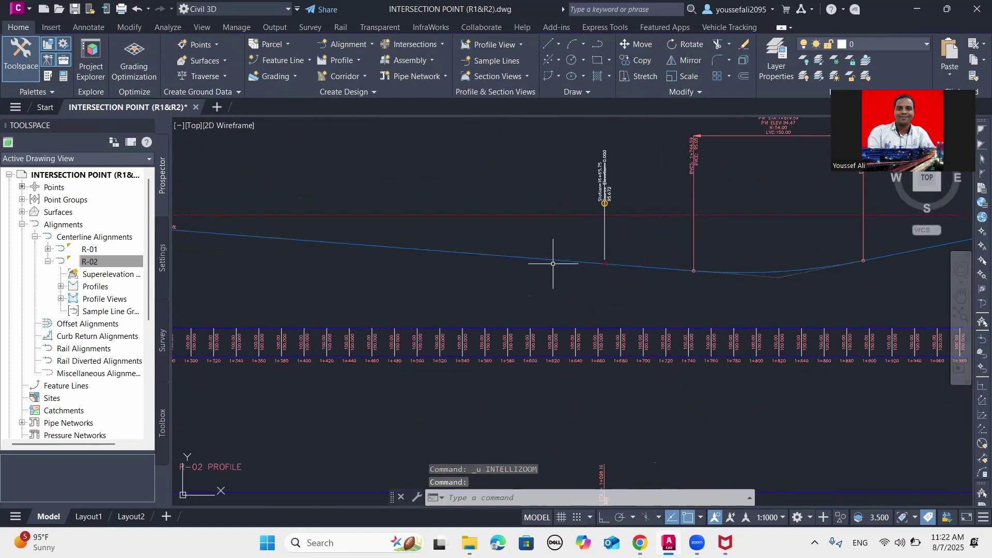
# Raise the sag PVI of the R-01 layout profile near station 1+820 to an elevation of about 95.70.
pyautogui.click(551, 258)
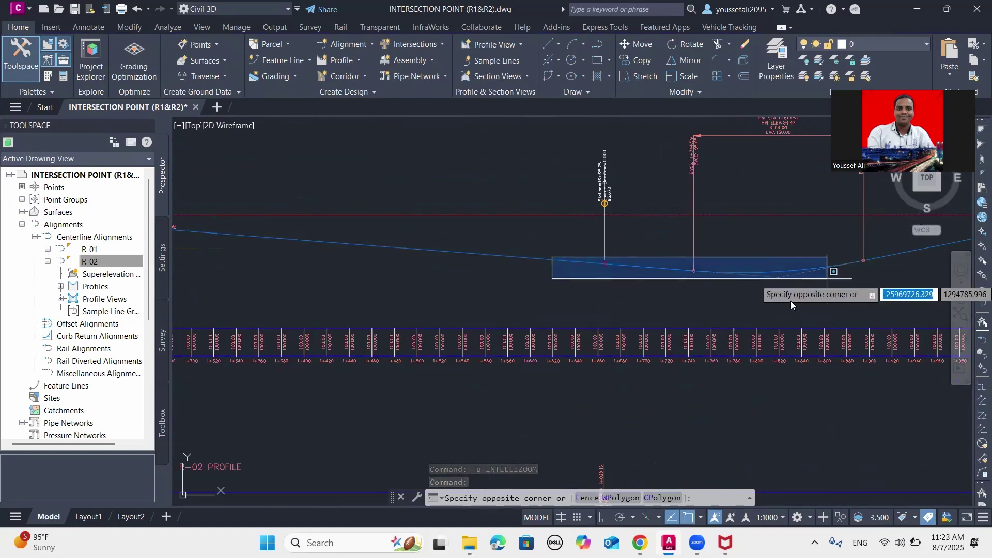
pyautogui.click(827, 278)
pyautogui.click(775, 274)
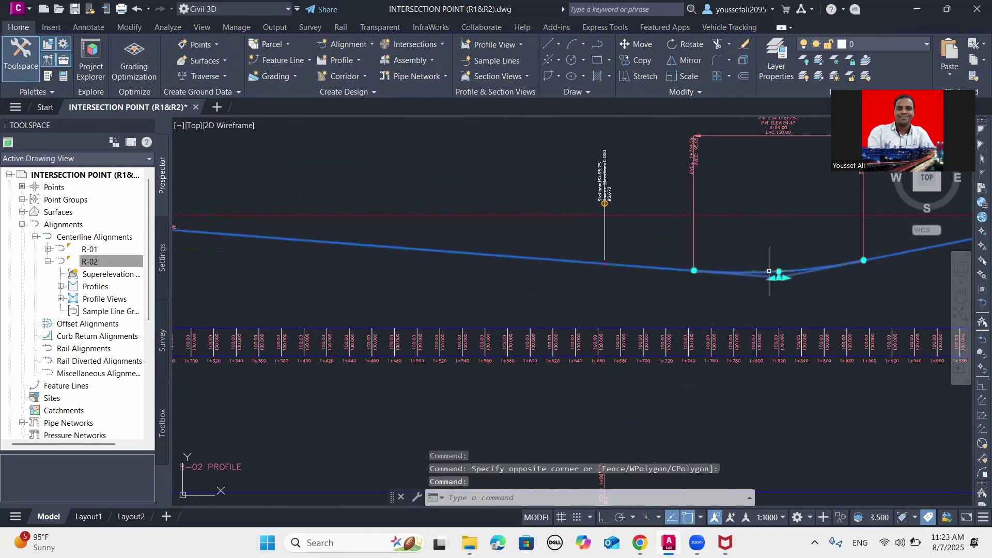
pyautogui.click(779, 280)
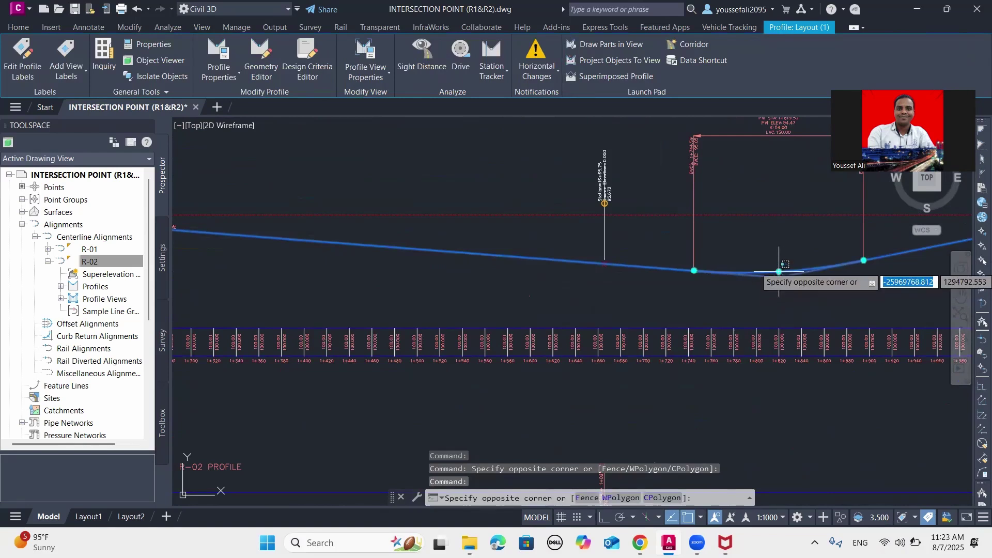
pyautogui.scroll(5, 781, 282)
pyautogui.click(764, 265)
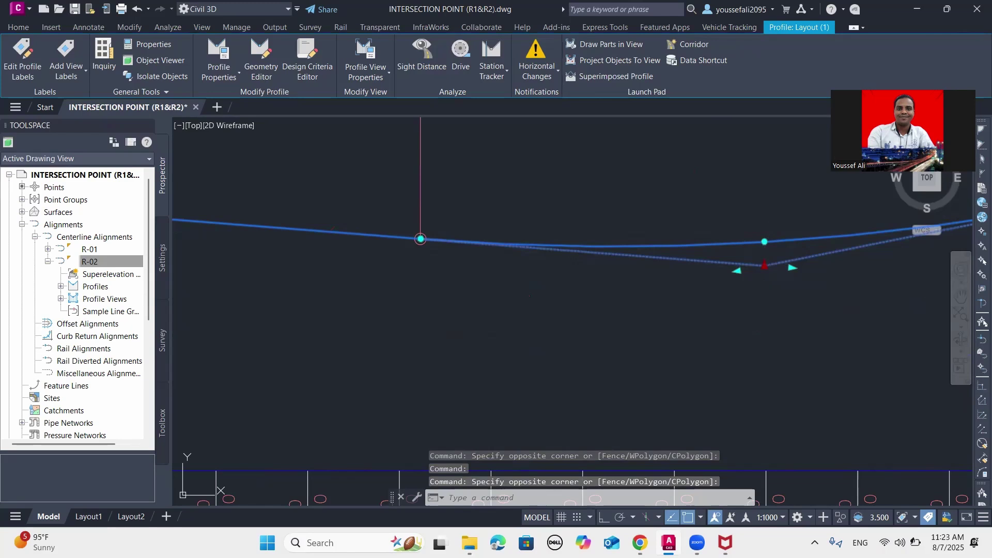
pyautogui.click(765, 266)
pyautogui.scroll(-2, 713, 238)
pyautogui.scroll(-2, 636, 207)
pyautogui.scroll(6, 636, 207)
pyautogui.scroll(-6, 638, 196)
pyautogui.scroll(-2, 547, 259)
pyautogui.scroll(6, 568, 243)
pyautogui.scroll(3, 608, 227)
pyautogui.scroll(-7, 590, 310)
pyautogui.scroll(-5, 590, 317)
pyautogui.press('Escape')
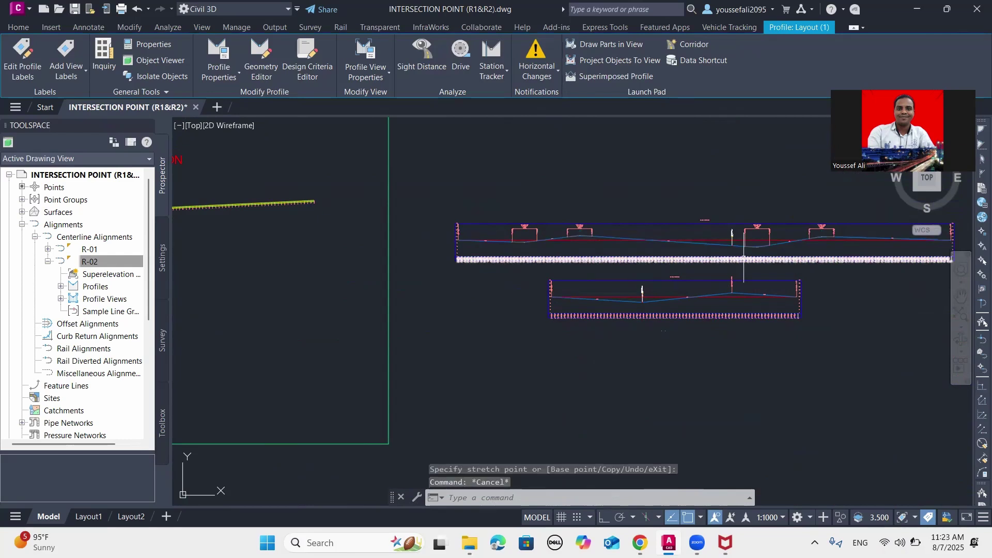
# Examine the intersection point's updated projection elevation in the R-01 profile view.
pyautogui.scroll(-4, 712, 274)
pyautogui.scroll(3, 763, 277)
pyautogui.scroll(-3, 733, 284)
pyautogui.scroll(5, 723, 293)
pyautogui.scroll(-3, 723, 293)
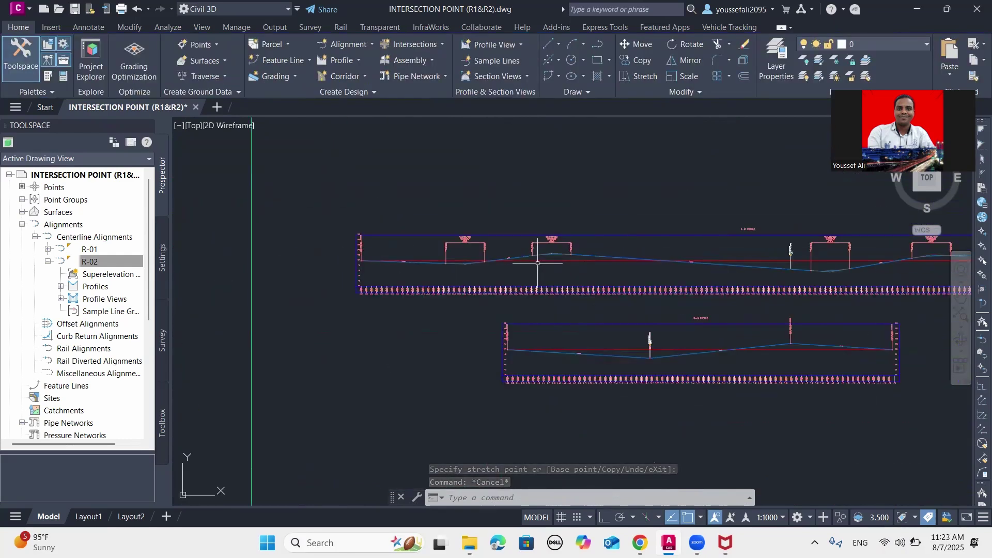
pyautogui.scroll(2, 699, 239)
pyautogui.scroll(-1, 699, 239)
pyautogui.scroll(4, 694, 223)
pyautogui.scroll(-4, 764, 295)
pyautogui.scroll(-3, 763, 289)
pyautogui.scroll(4, 766, 282)
pyautogui.scroll(3, 766, 282)
pyautogui.scroll(-5, 801, 280)
pyautogui.scroll(5, 510, 277)
pyautogui.scroll(2, 505, 246)
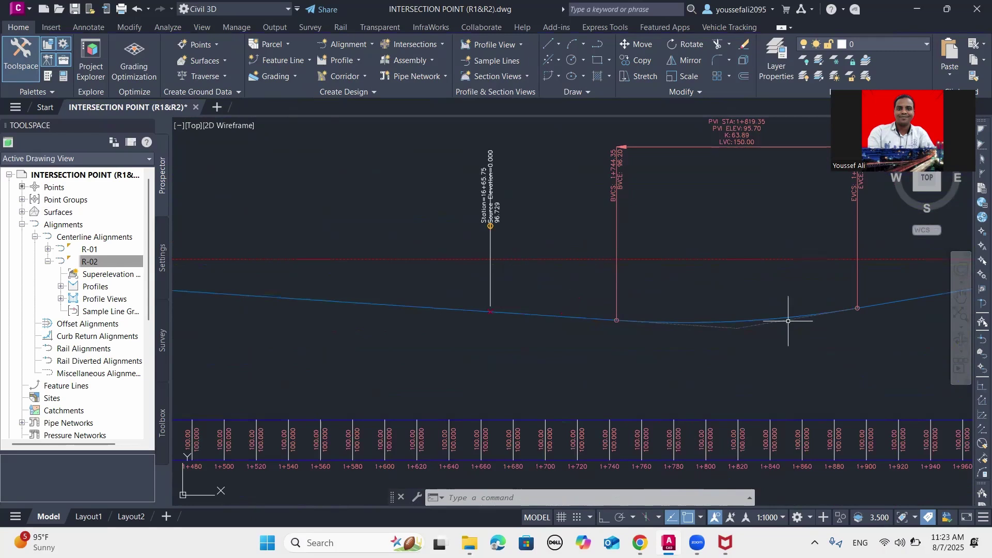
# Compare the intersection point's projection elevation in the R-02 profile view with the one in the R-01 profile view.
pyautogui.scroll(-4, 786, 323)
pyautogui.scroll(-3, 607, 272)
pyautogui.scroll(8, 509, 337)
pyautogui.scroll(-8, 699, 299)
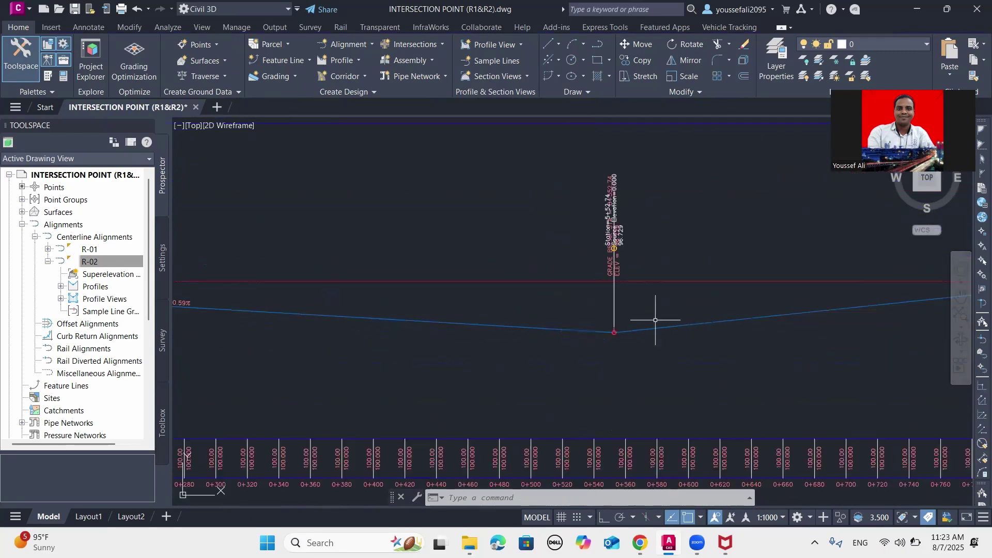
pyautogui.scroll(8, 701, 307)
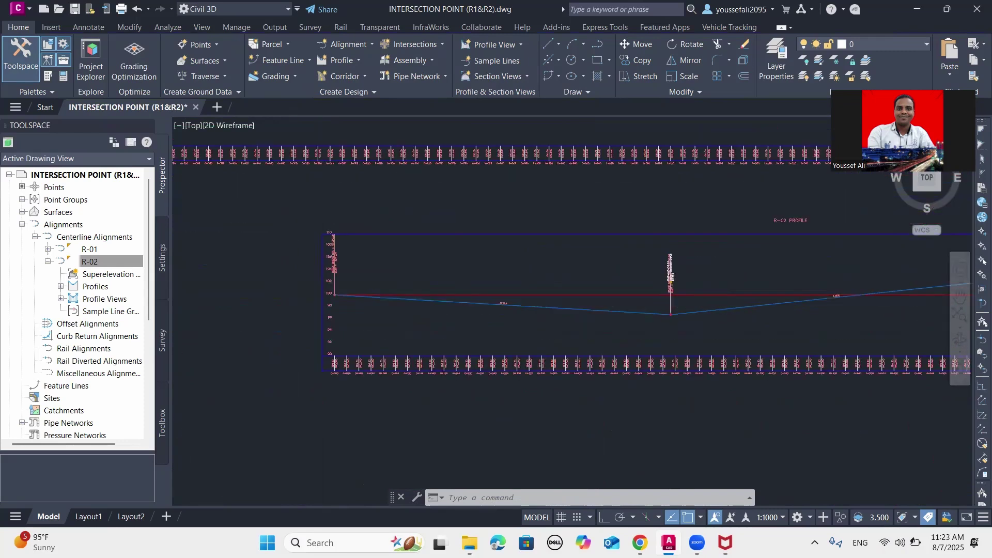
pyautogui.scroll(-8, 749, 222)
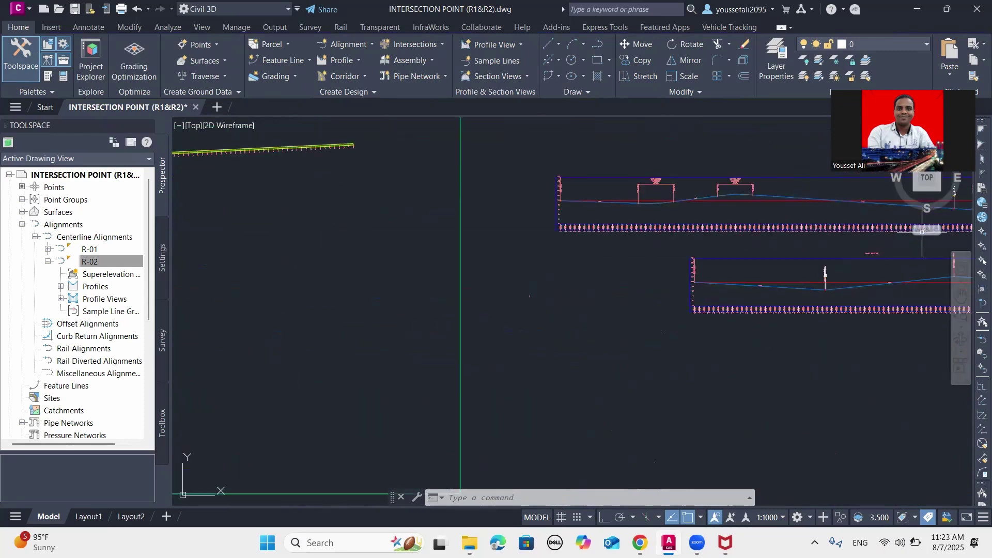
# Examine the R-01 and R-02 intersection point and its station label in plan.
pyautogui.scroll(-3, 347, 288)
pyautogui.scroll(8, 587, 276)
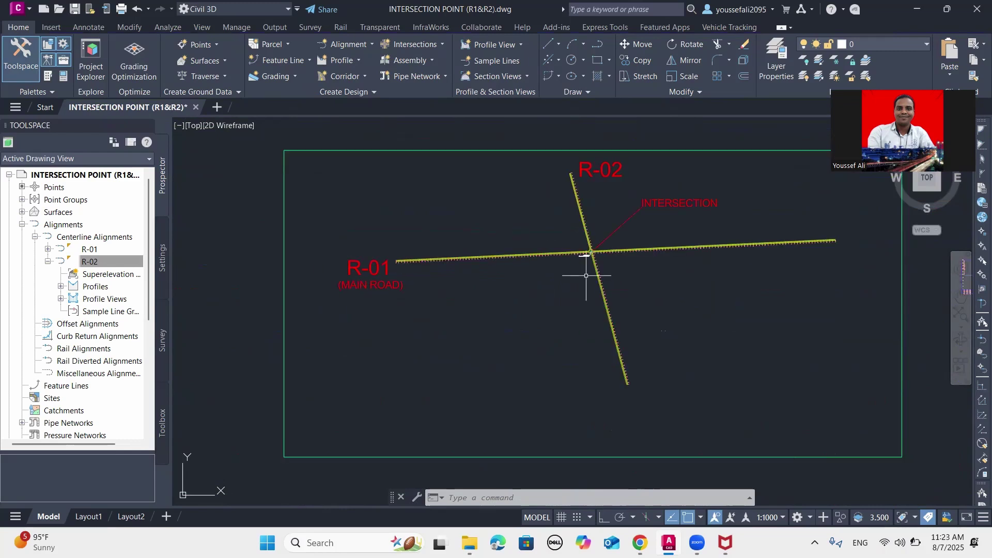
pyautogui.scroll(6, 528, 289)
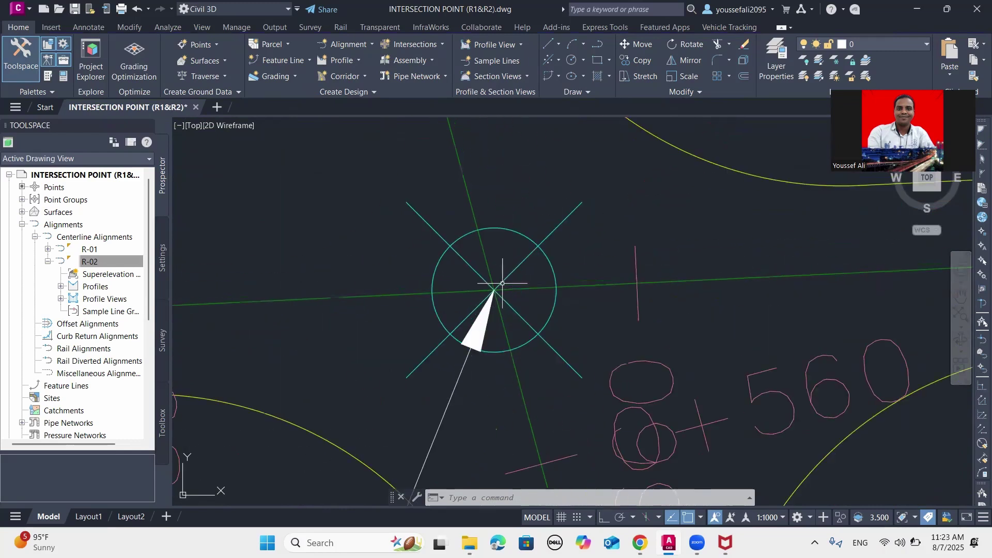
pyautogui.scroll(-5, 526, 245)
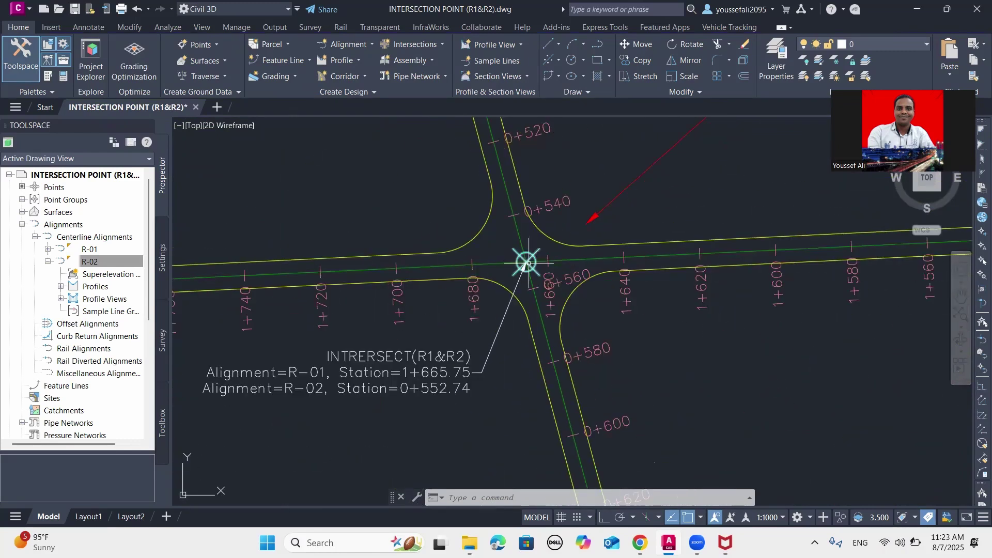
pyautogui.scroll(-8, 524, 262)
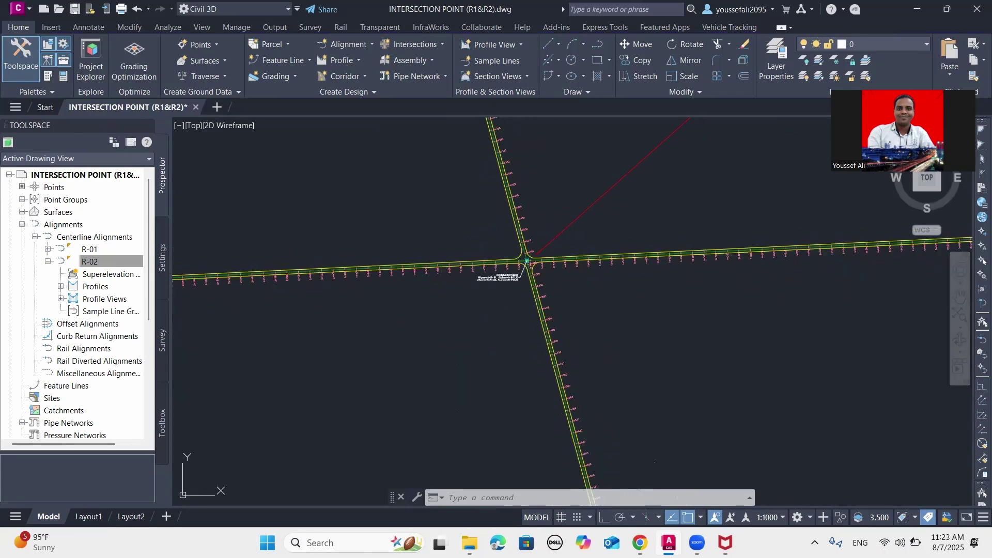
pyautogui.scroll(6, 519, 260)
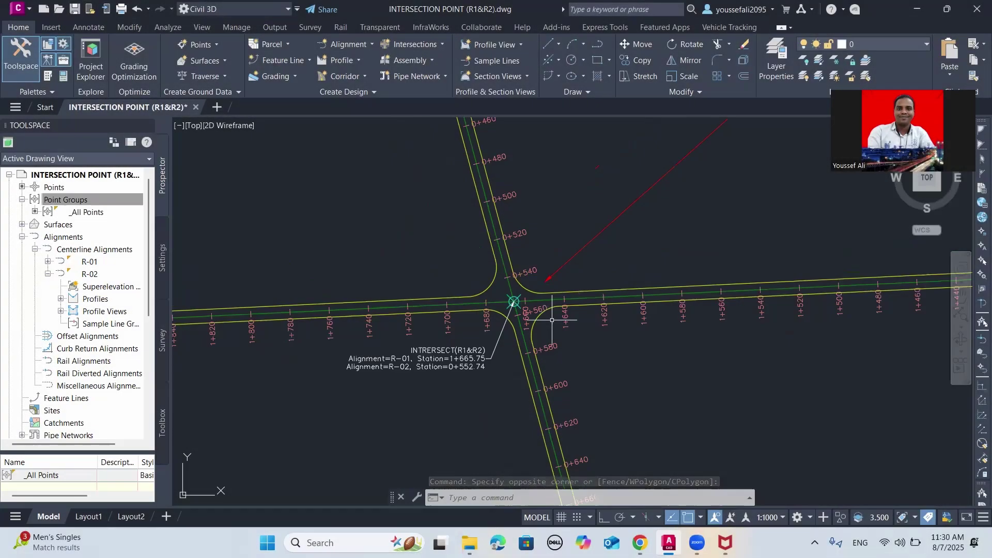
pyautogui.scroll(5, 517, 322)
pyautogui.scroll(-3, 521, 299)
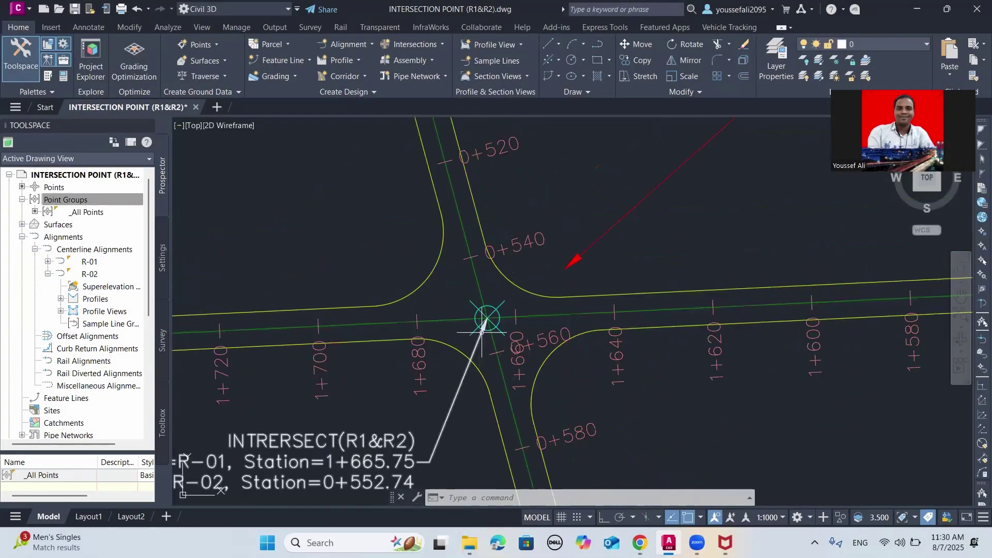
# Create a new point group named intersections and check its override and point list settings.
pyautogui.rightClick(67, 202)
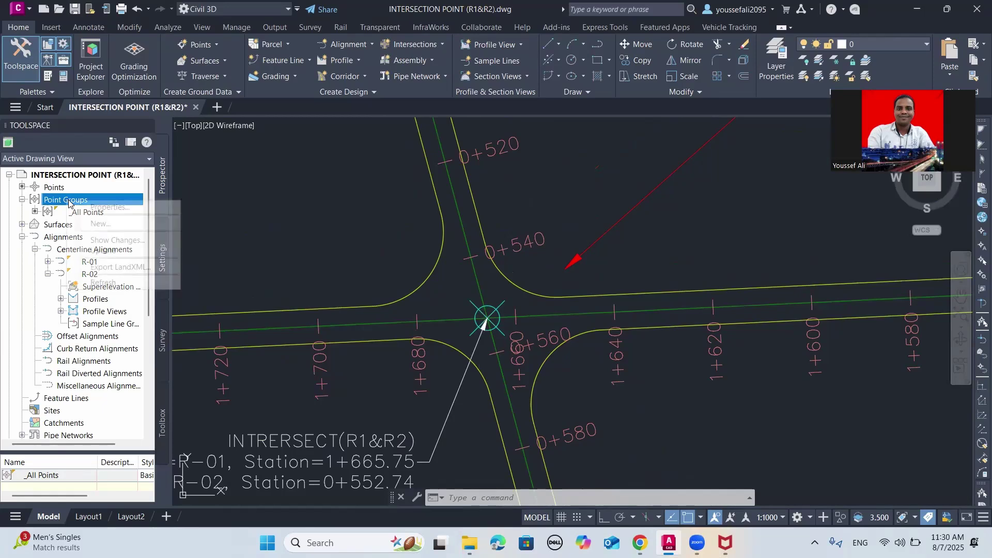
pyautogui.click(460, 247)
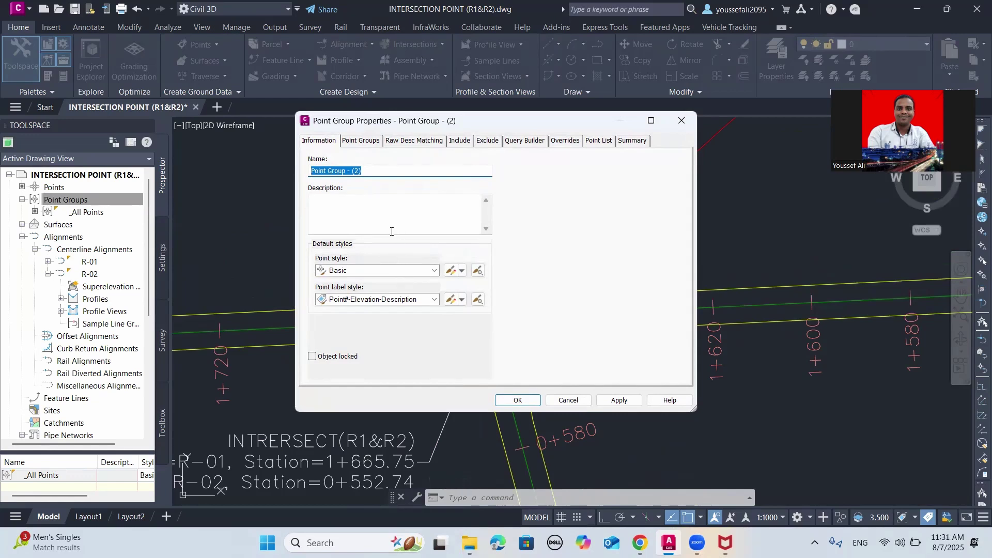
pyautogui.write('in')
pyautogui.click(564, 141)
pyautogui.click(599, 141)
pyautogui.click(564, 141)
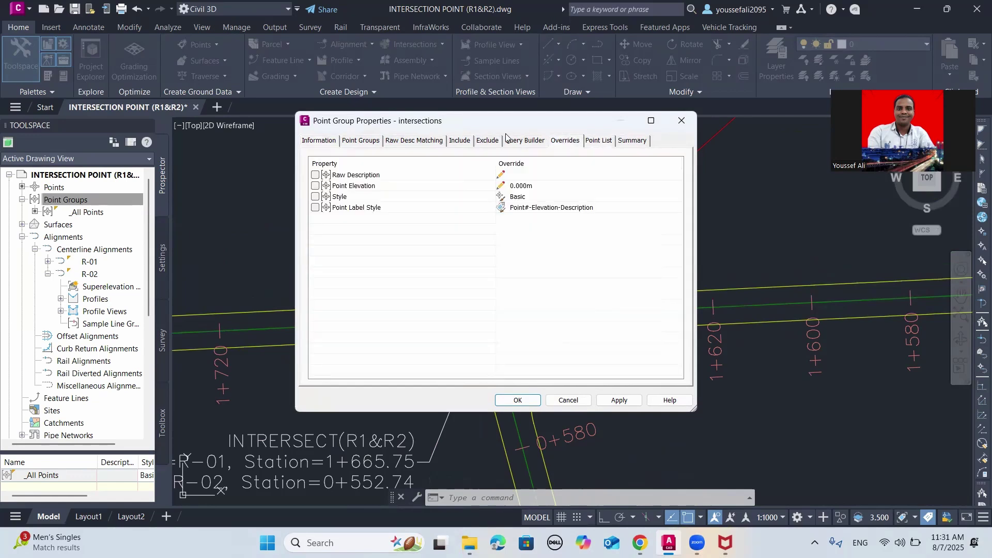
# Include points with raw descriptions matching INTR in the group, with full-description matching also enabled, and accept the point group.
pyautogui.click(490, 142)
pyautogui.click(459, 141)
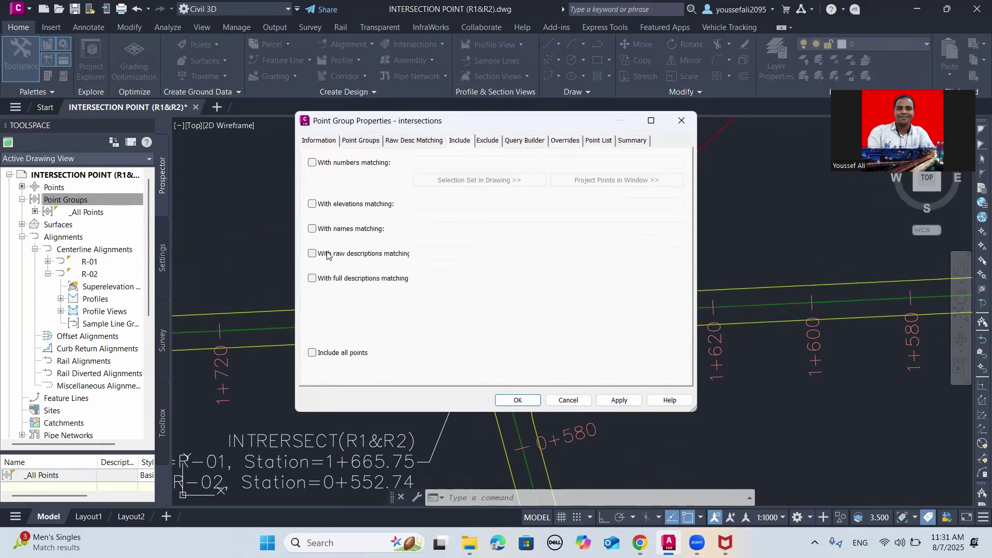
pyautogui.click(317, 279)
pyautogui.click(316, 254)
pyautogui.click(425, 257)
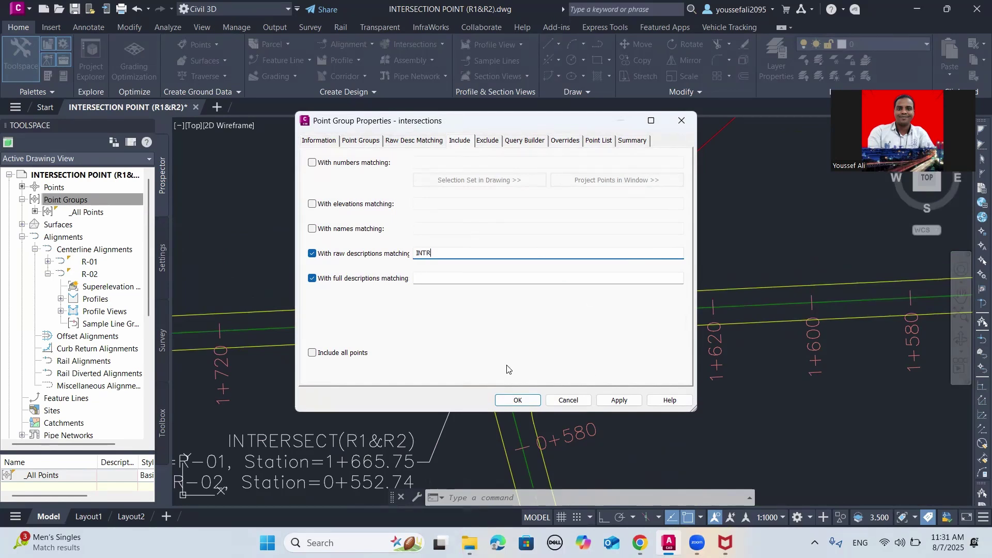
pyautogui.click(517, 400)
# Select the COGO point at the R-01 and R-02 intersection and examine its label beside the intersection station label.
pyautogui.scroll(5, 517, 332)
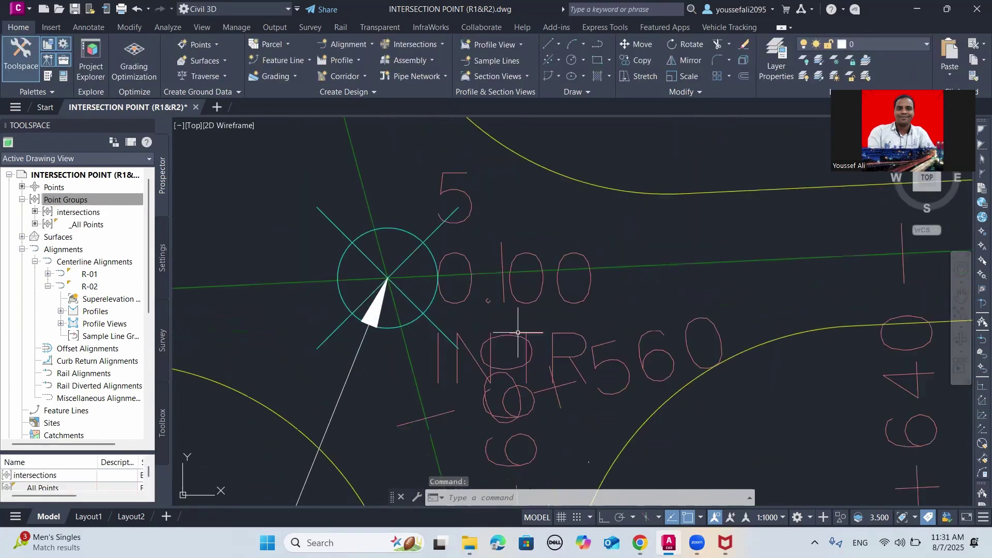
pyautogui.click(387, 279)
pyautogui.scroll(-5, 484, 242)
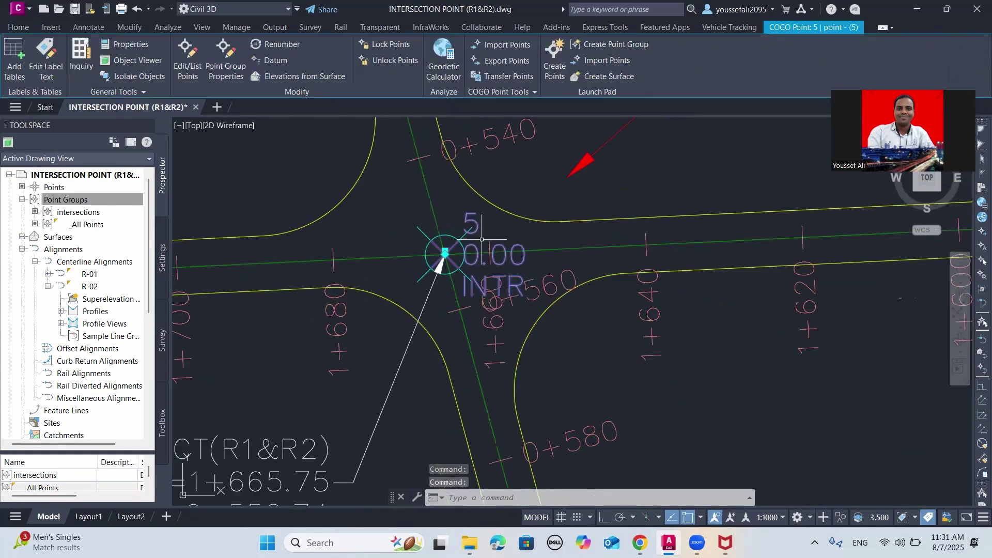
pyautogui.scroll(-4, 343, 217)
pyautogui.scroll(8, 560, 200)
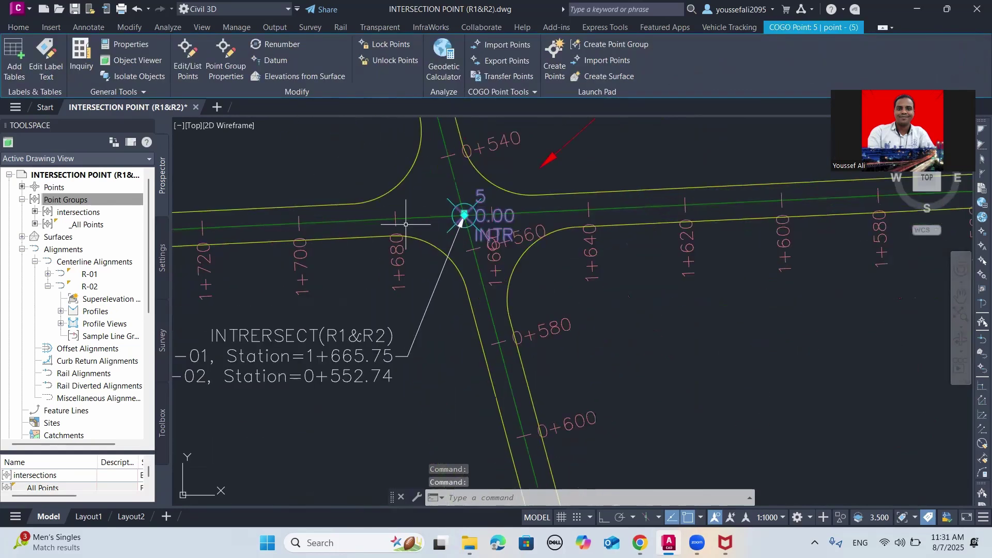
pyautogui.scroll(-5, 444, 214)
pyautogui.scroll(4, 455, 211)
pyautogui.scroll(-3, 457, 211)
pyautogui.scroll(-4, 458, 212)
pyautogui.scroll(6, 460, 219)
pyautogui.scroll(-2, 490, 240)
pyautogui.scroll(3, 491, 241)
pyautogui.scroll(-5, 488, 237)
pyautogui.scroll(3, 488, 236)
pyautogui.scroll(4, 489, 235)
pyautogui.scroll(-4, 297, 260)
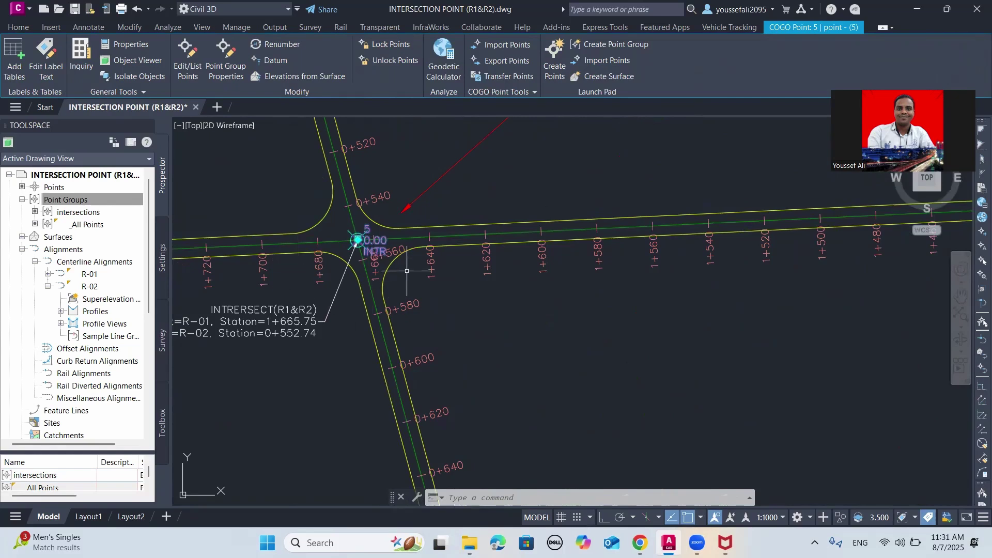
pyautogui.scroll(4, 369, 248)
pyautogui.scroll(-4, 418, 225)
pyautogui.scroll(-5, 417, 225)
# Run the Points_in_CSV report from the Reports Manager for the intersections point group only.
pyautogui.click(162, 422)
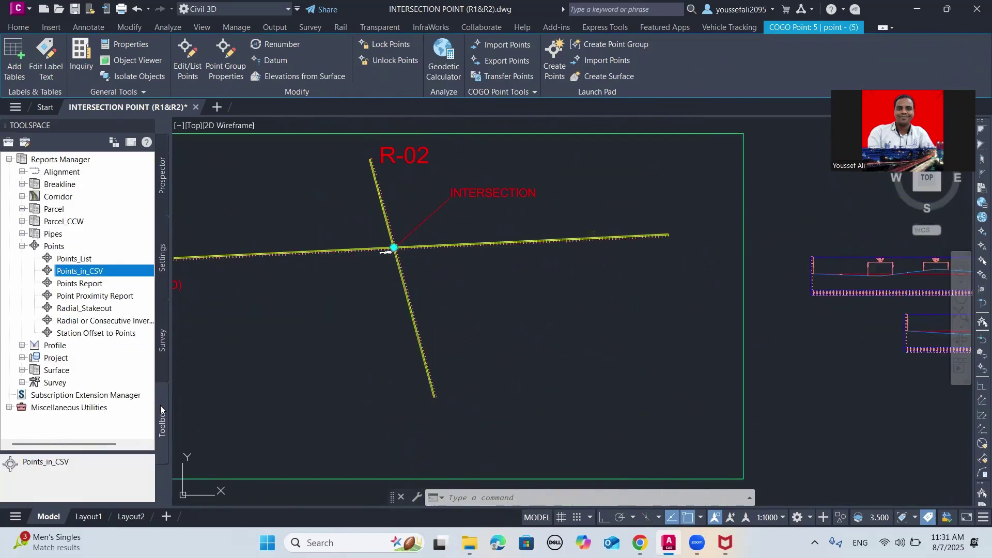
pyautogui.rightClick(68, 273)
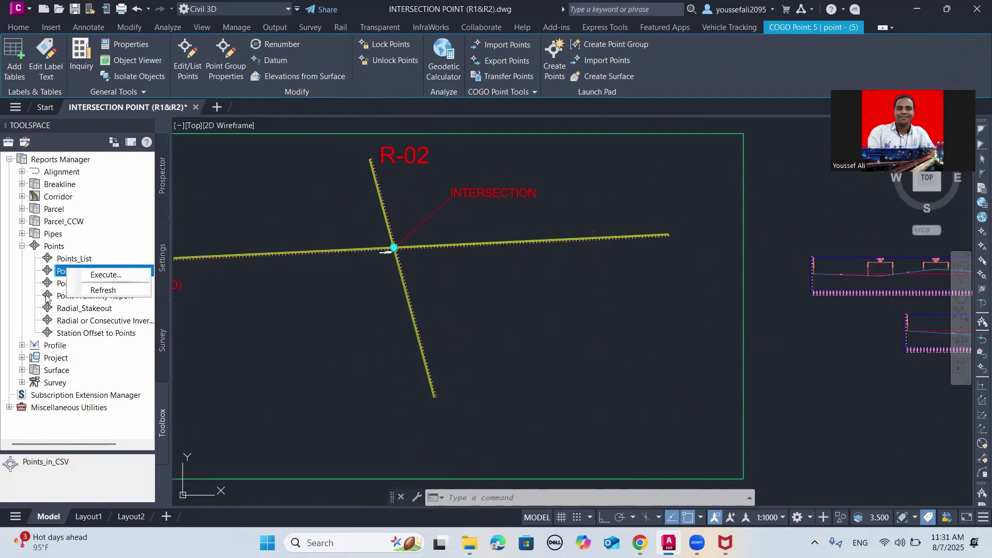
pyautogui.click(73, 296)
pyautogui.click(75, 283)
pyautogui.click(75, 260)
pyautogui.rightClick(75, 271)
pyautogui.click(97, 275)
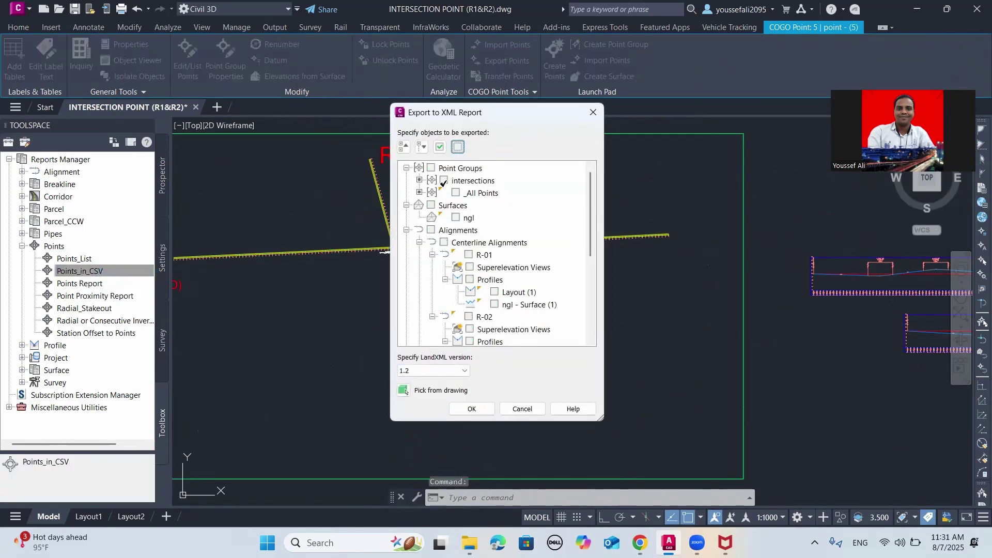
pyautogui.click(444, 180)
pyautogui.click(470, 408)
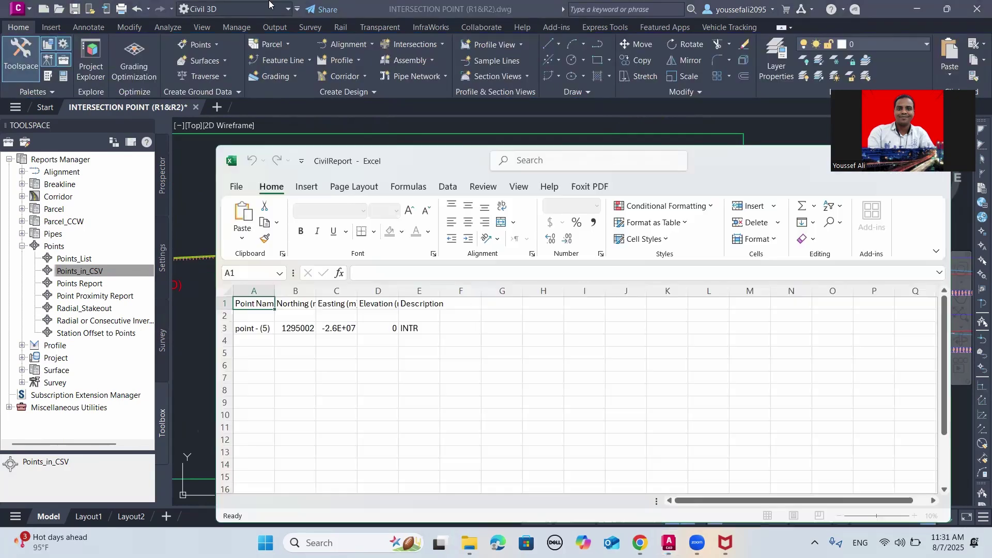
# Widen the Point Name, Northing and Easting columns in the CivilReport spreadsheet and examine the intersection point's coordinates.
pyautogui.doubleClick(275, 312)
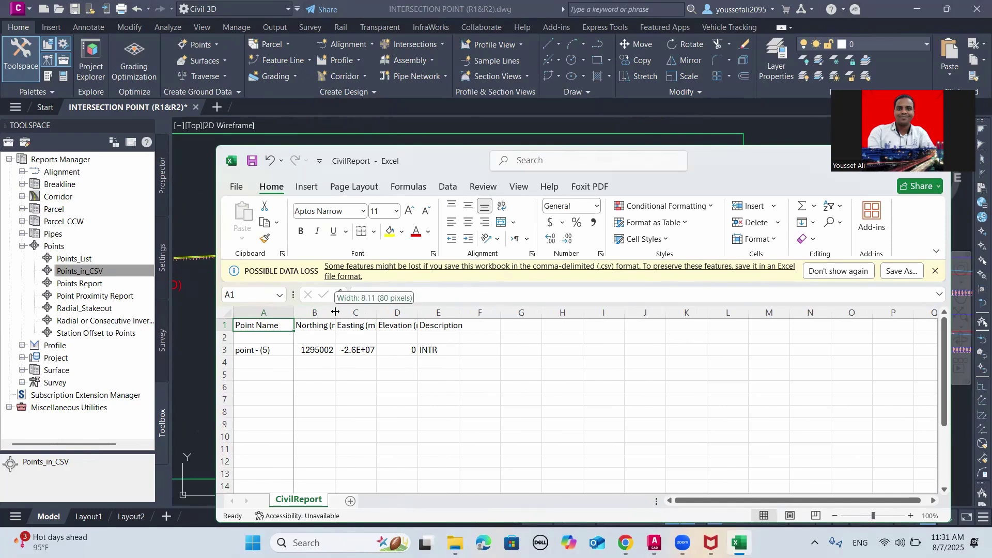
pyautogui.doubleClick(335, 312)
pyautogui.doubleClick(395, 312)
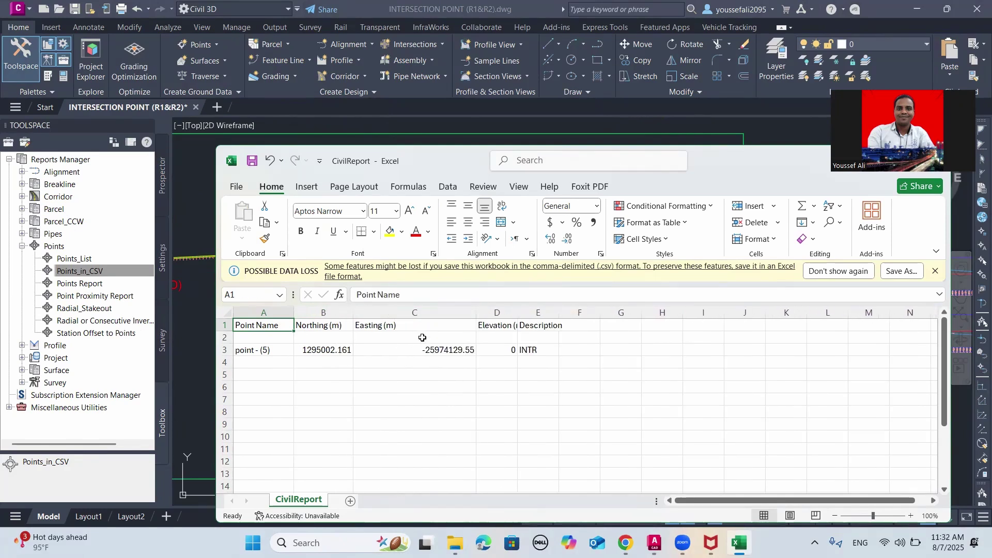
pyautogui.moveTo(356, 315); pyautogui.dragTo(421, 316)
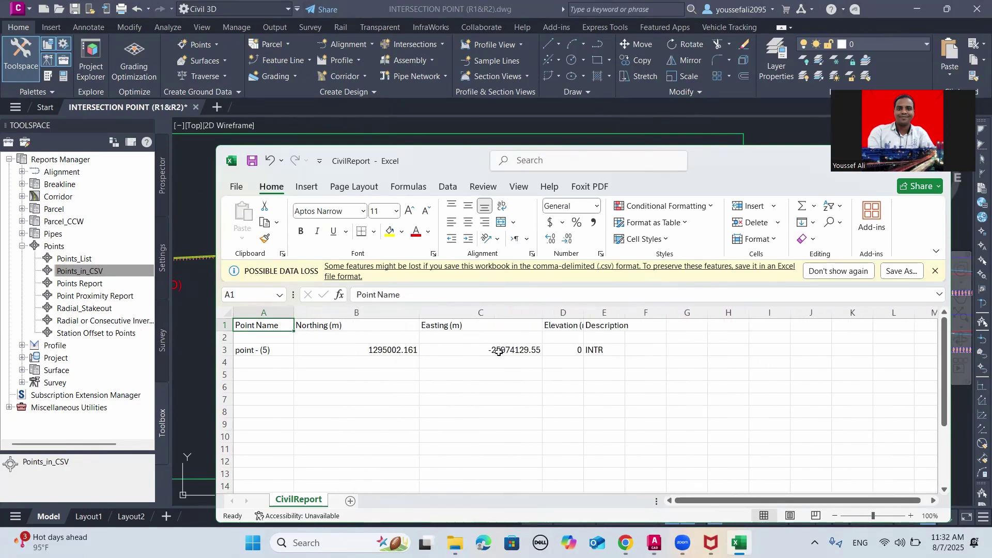
pyautogui.moveTo(498, 352); pyautogui.dragTo(320, 349)
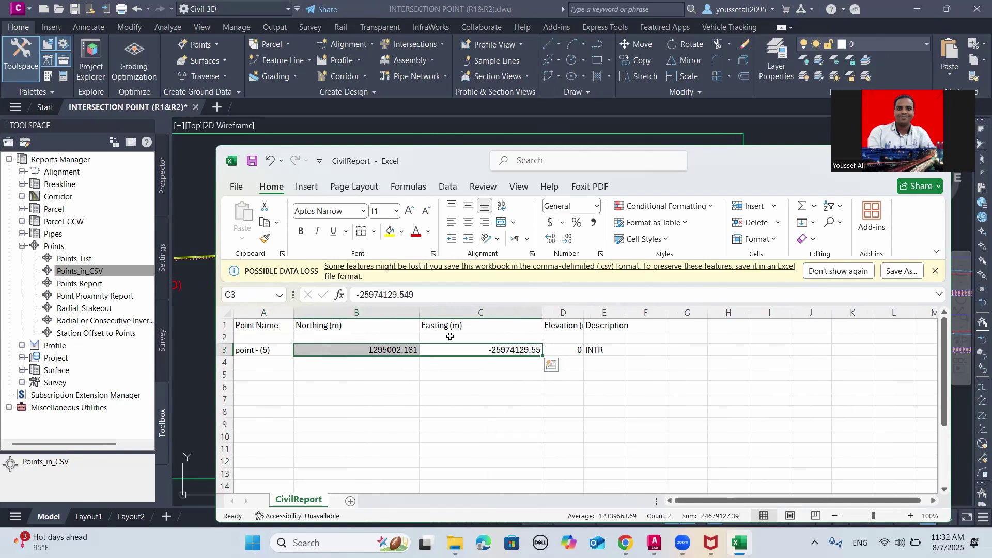
# Close the CivilReport spreadsheet without saving the changes and return to the drawing.
pyautogui.moveTo(706, 161); pyautogui.dragTo(480, 146)
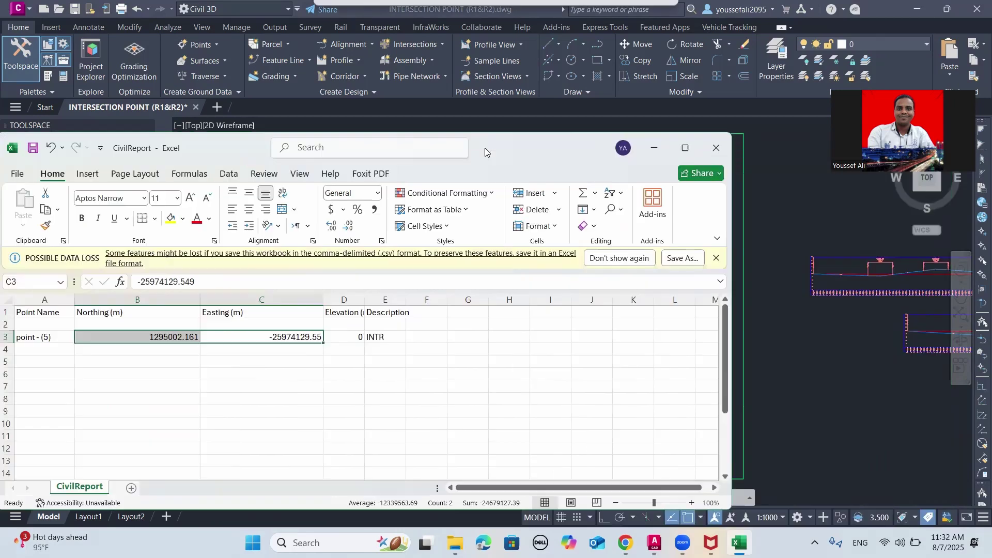
pyautogui.click(707, 147)
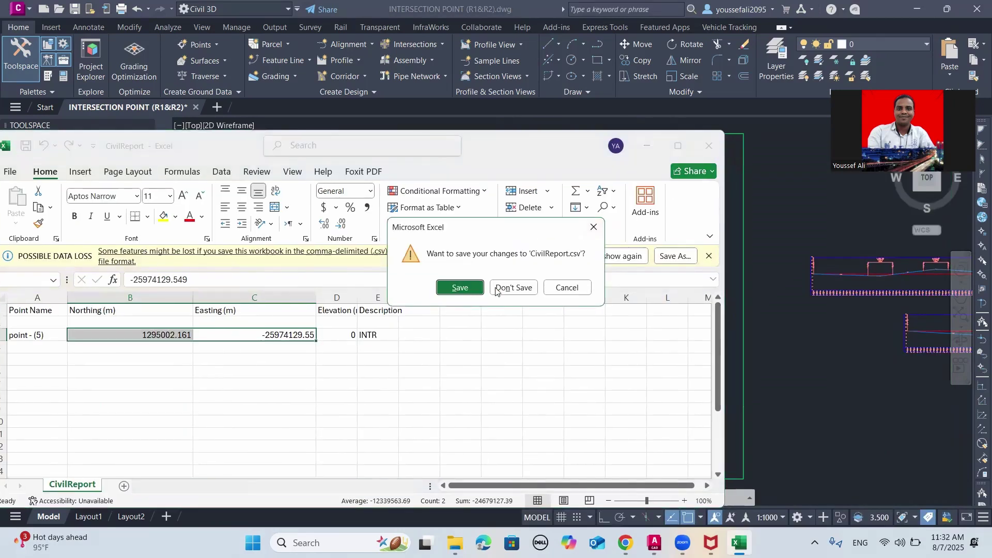
pyautogui.click(513, 288)
pyautogui.scroll(-2, 414, 264)
pyautogui.scroll(5, 598, 269)
pyautogui.scroll(-5, 594, 277)
pyautogui.scroll(5, 525, 263)
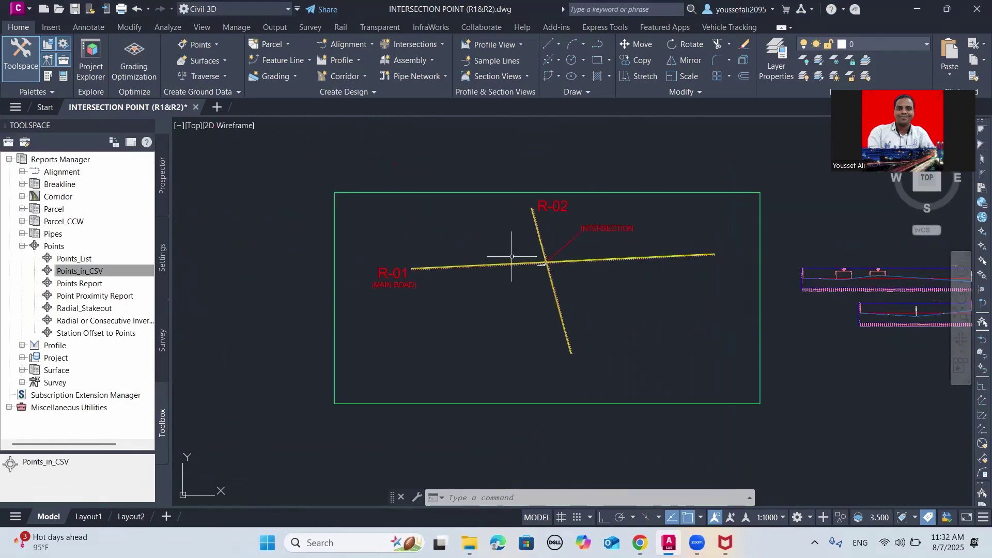
pyautogui.scroll(-5, 527, 284)
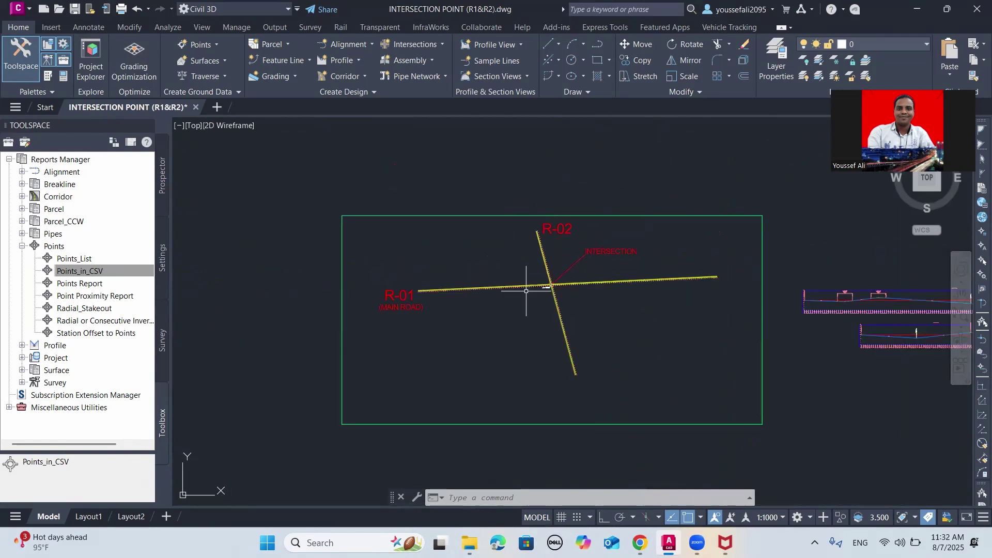
pyautogui.scroll(4, 530, 287)
pyautogui.scroll(-5, 540, 279)
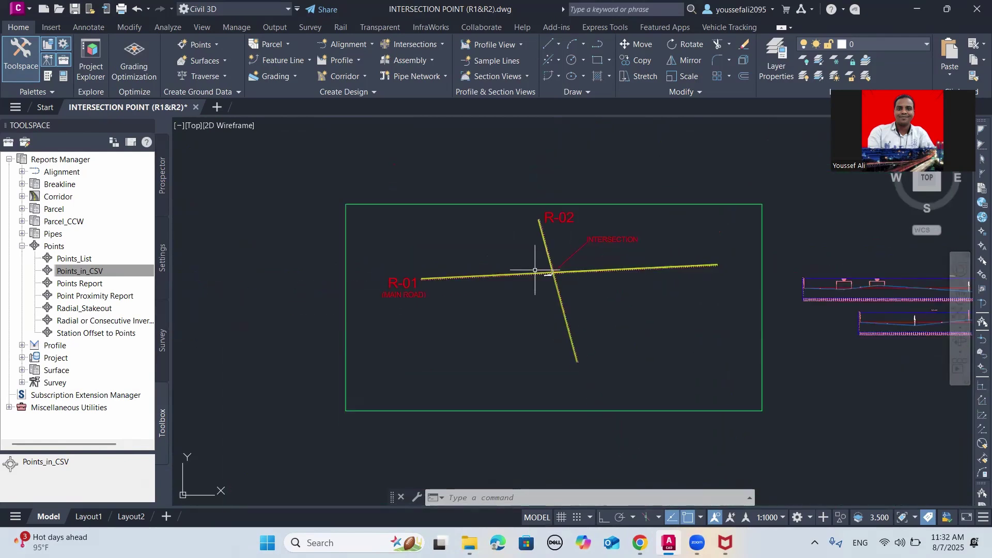
pyautogui.scroll(5, 543, 272)
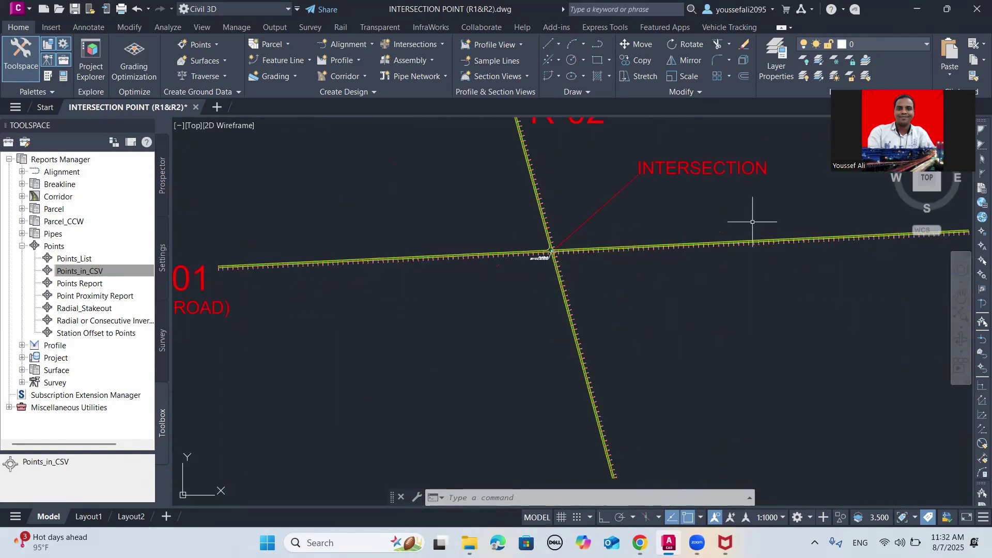